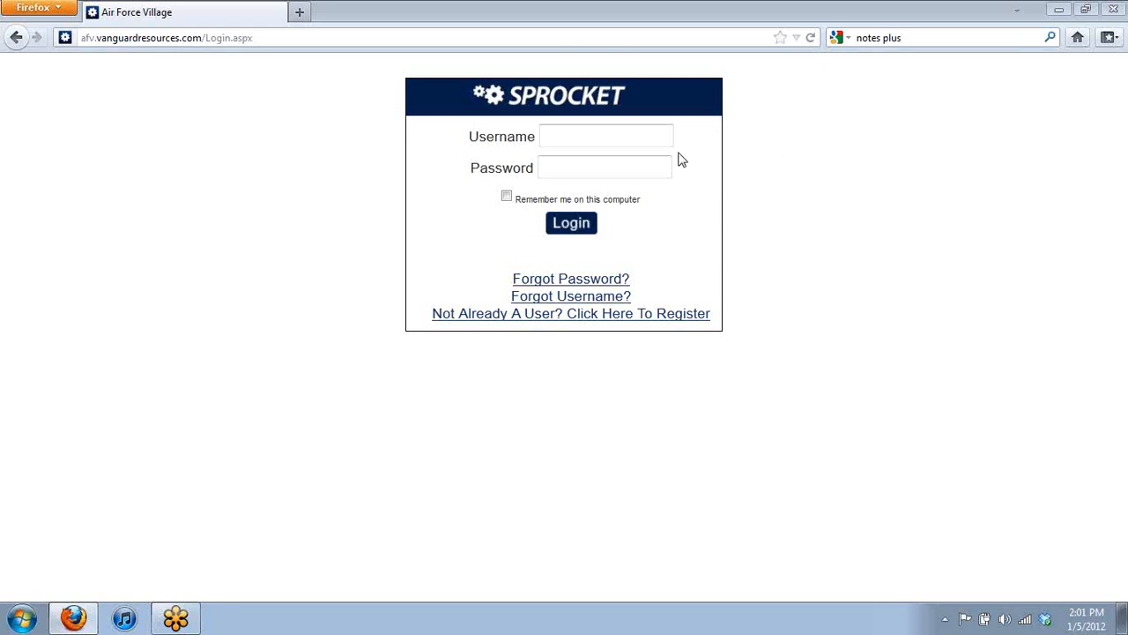
# Step: Log in to Sprocket by entering the account username and password
pyautogui.click(606, 137)
pyautogui.press('Tab')
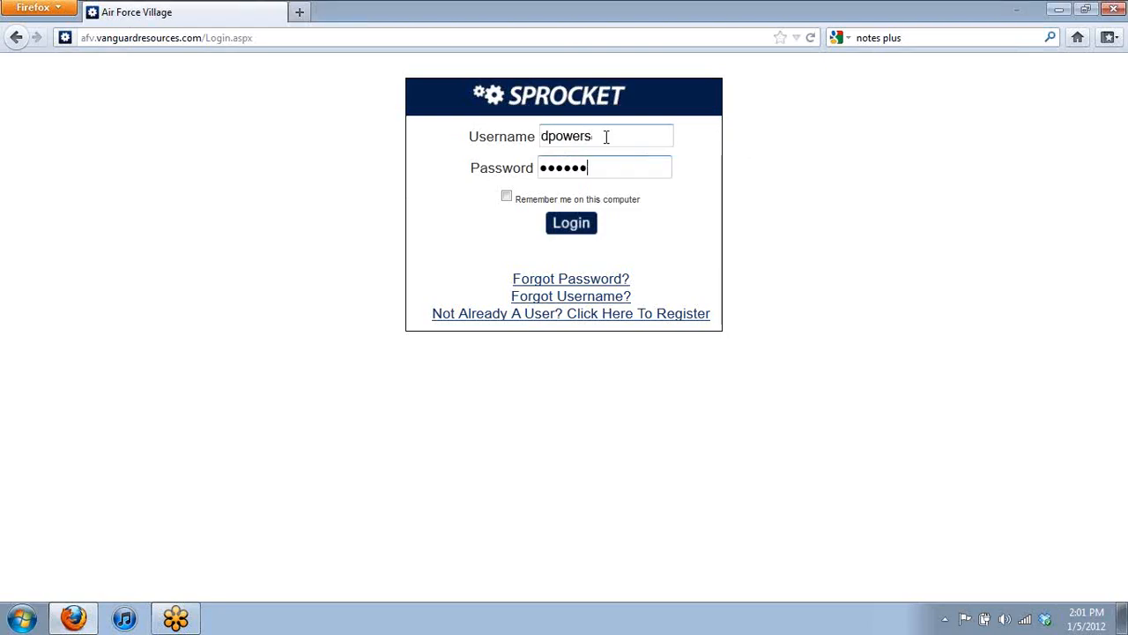
pyautogui.click(584, 230)
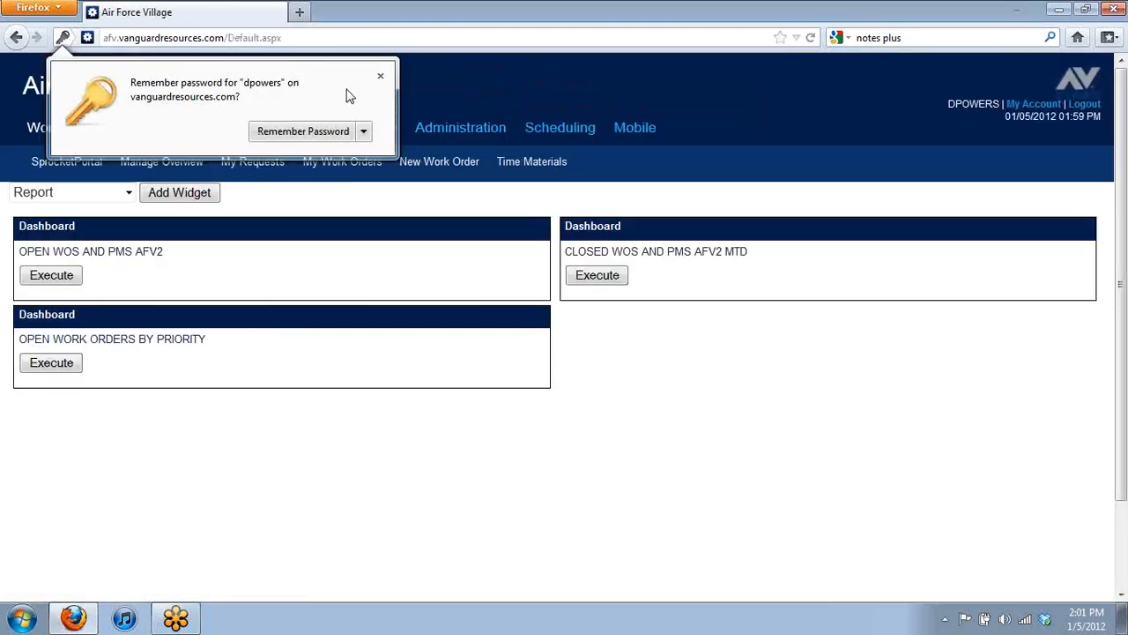
# Step: Dismiss Firefox's remember-password prompt and go to the Manage Overview work-order list
pyautogui.click(379, 76)
pyautogui.moveTo(587, 297)
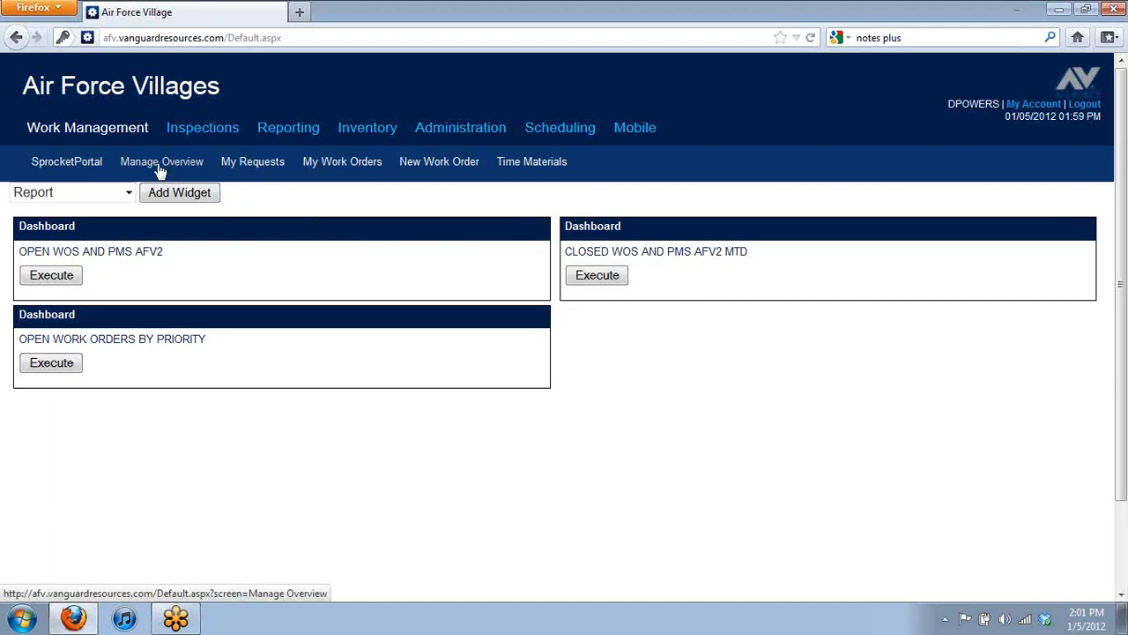
pyautogui.click(161, 163)
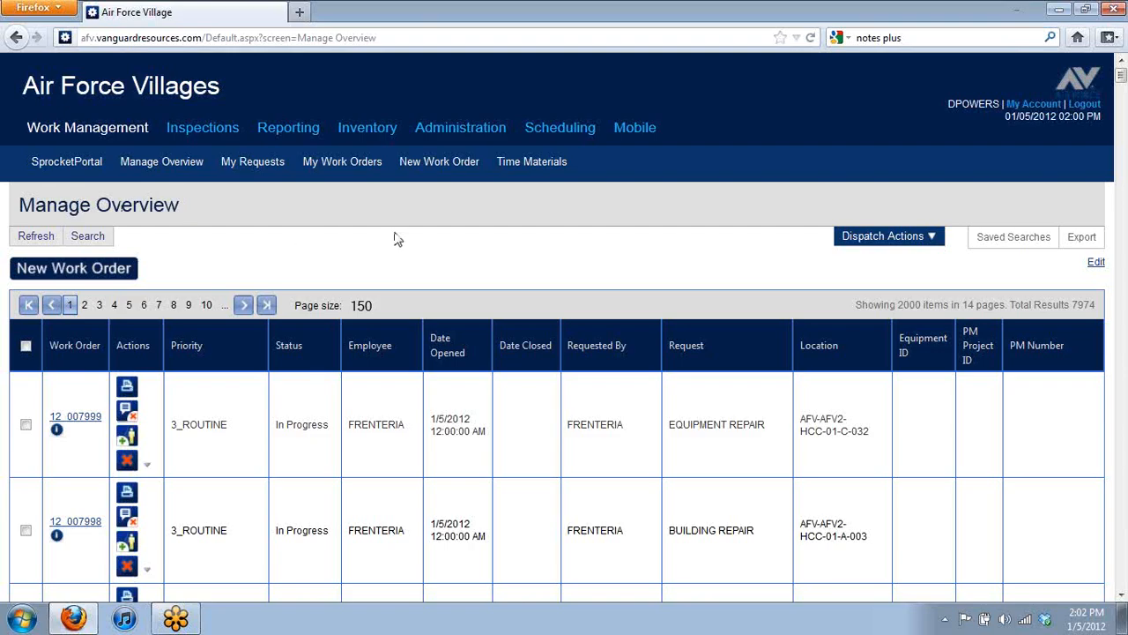
# Step: Bring up the Saved Searches dialog from the Manage Overview page
pyautogui.click(1021, 242)
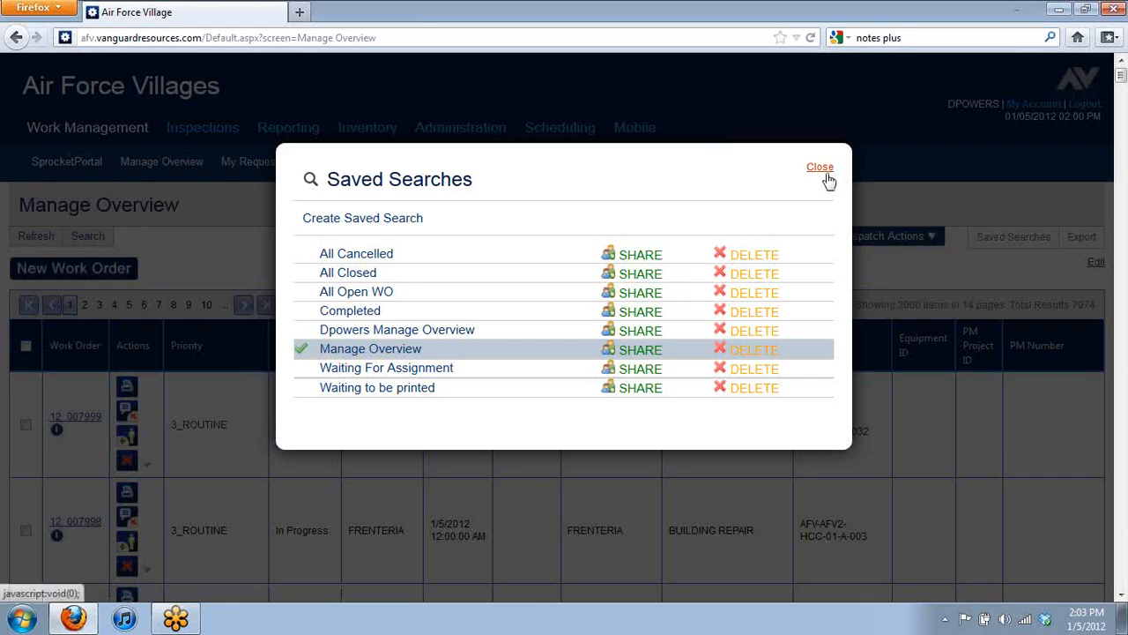
# Step: Apply the personal Manage Overview entry from the saved searches
pyautogui.click(360, 331)
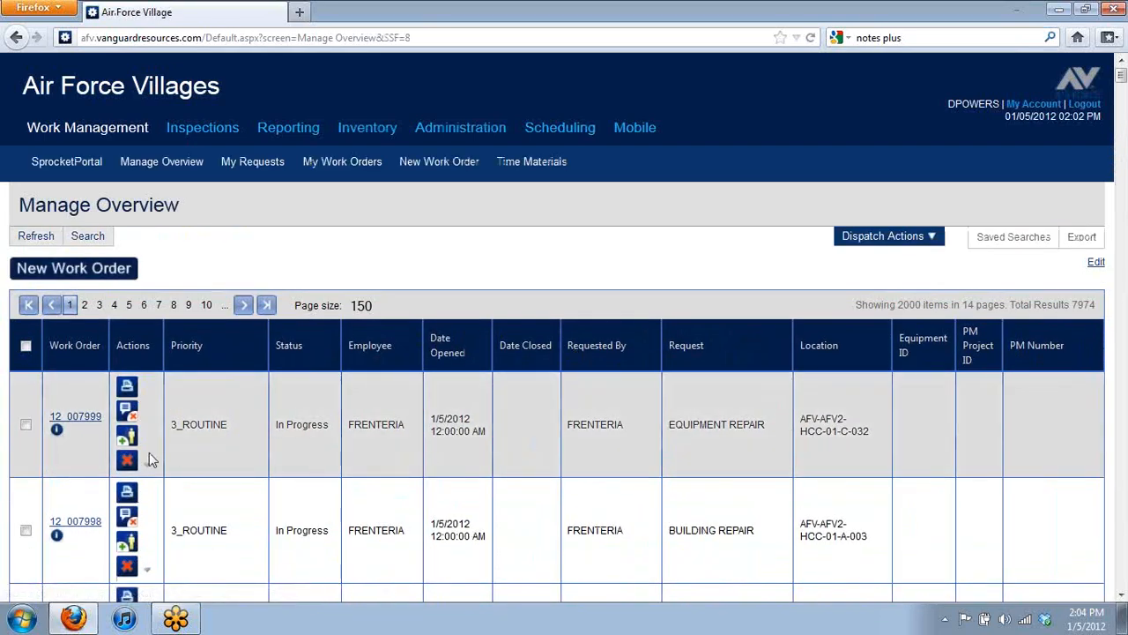
pyautogui.scroll(-4, 75, 446)
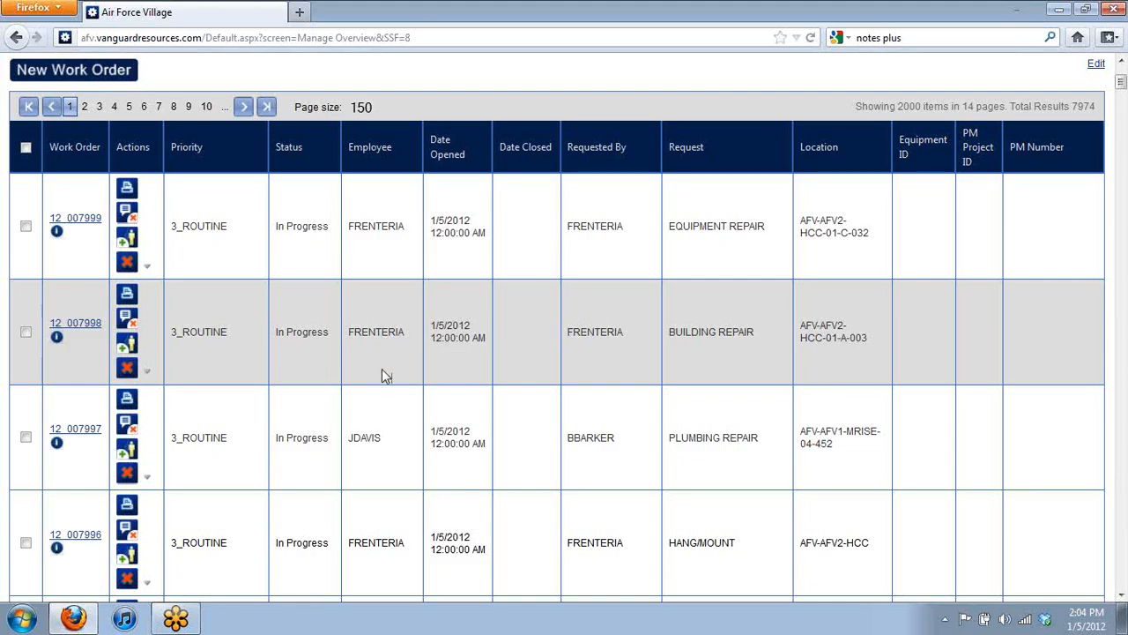
pyautogui.scroll(2, 370, 381)
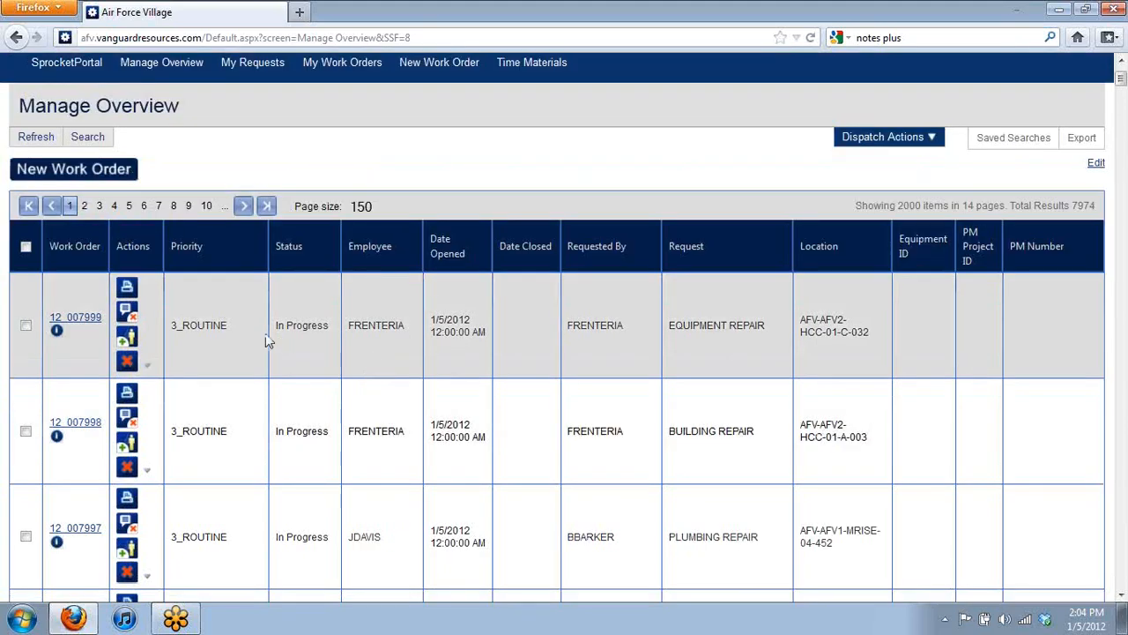
# Step: In Search Criteria, set Requested By to the signed-in user's username via autocomplete
pyautogui.click(88, 138)
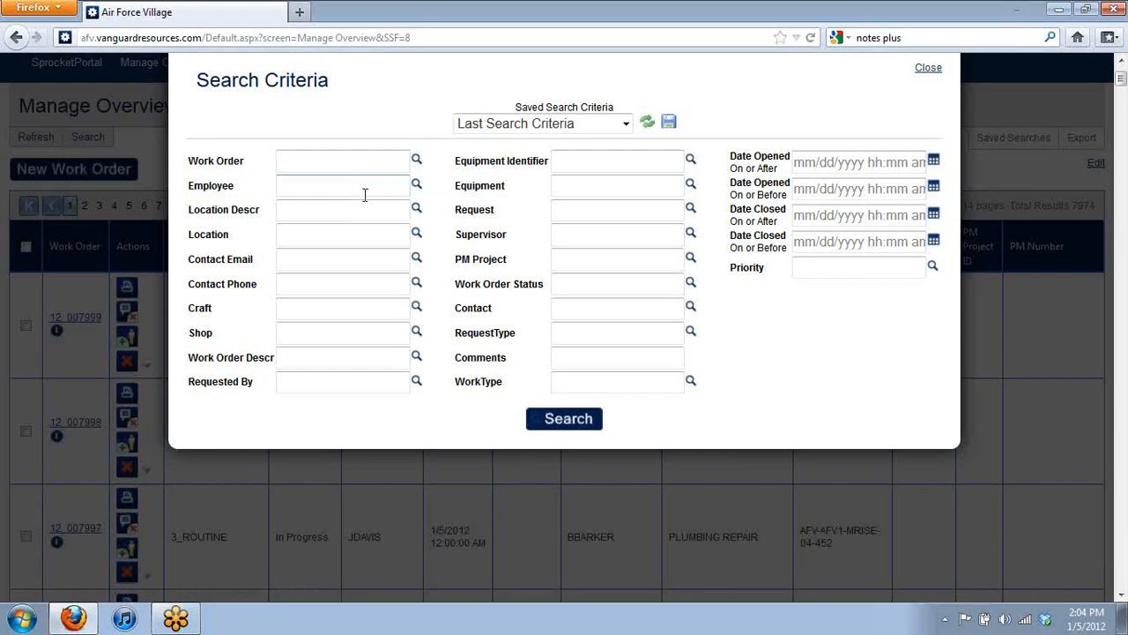
pyautogui.scroll(2, 371, 198)
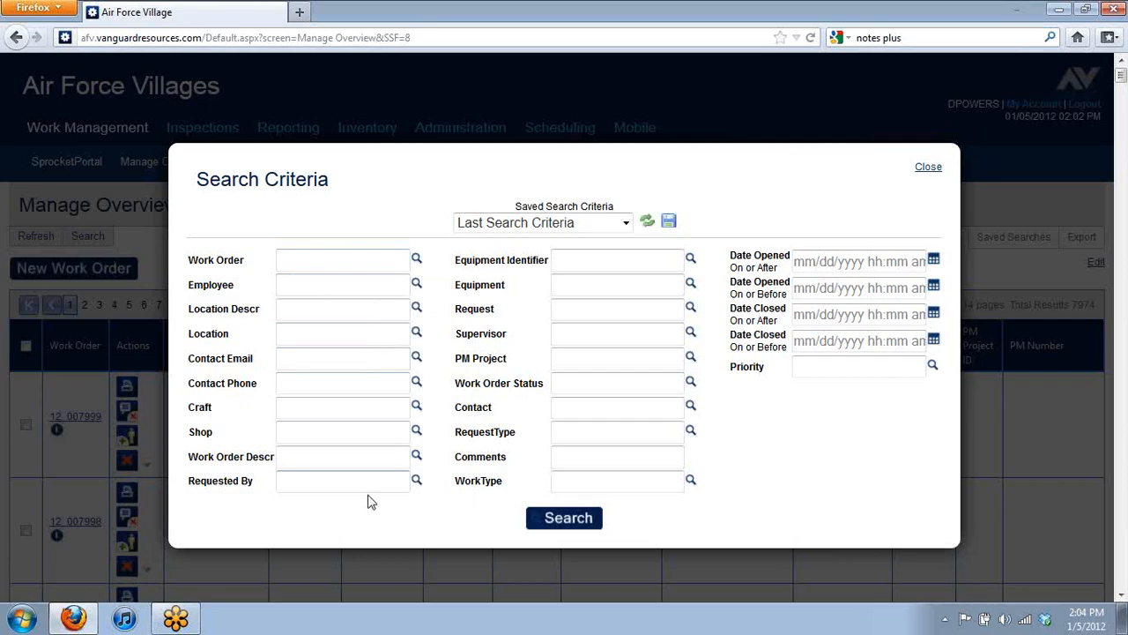
pyautogui.click(337, 485)
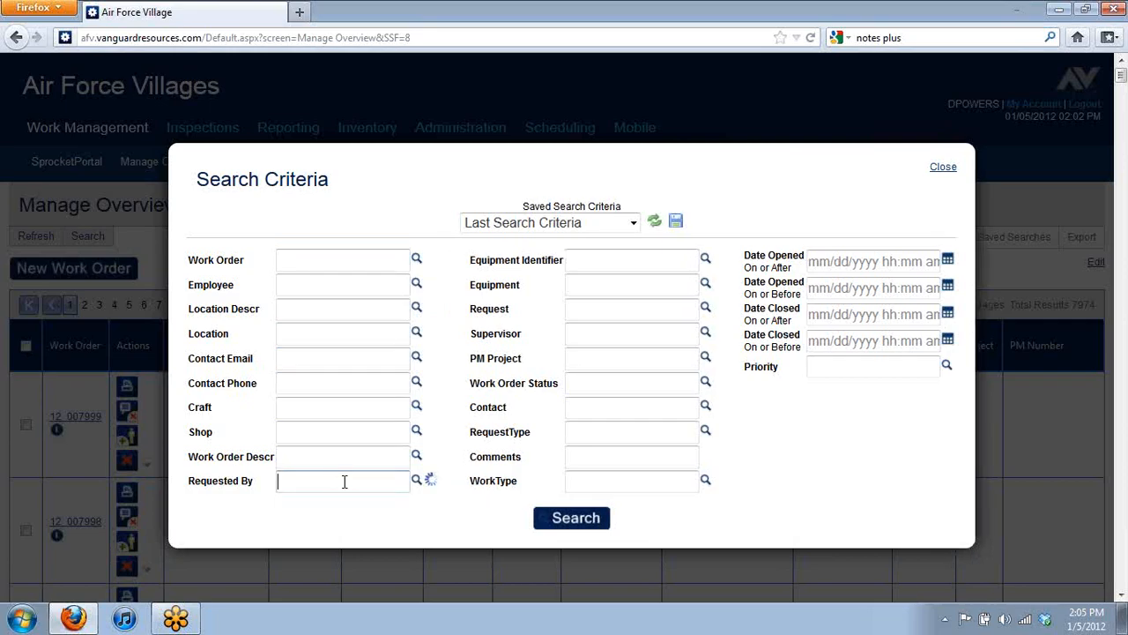
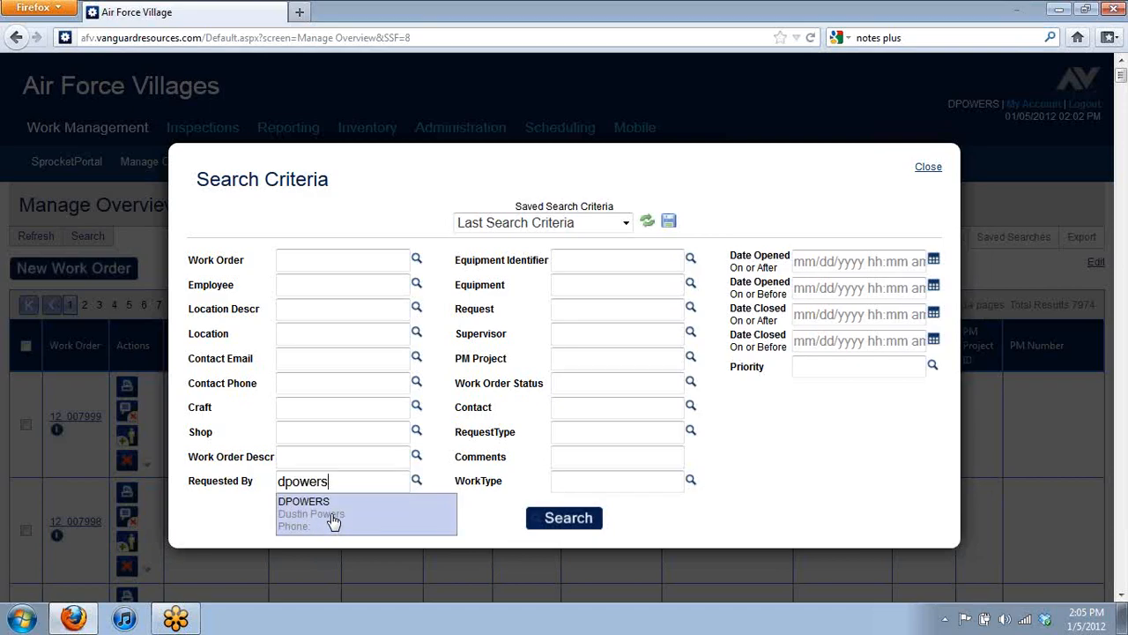
pyautogui.click(333, 520)
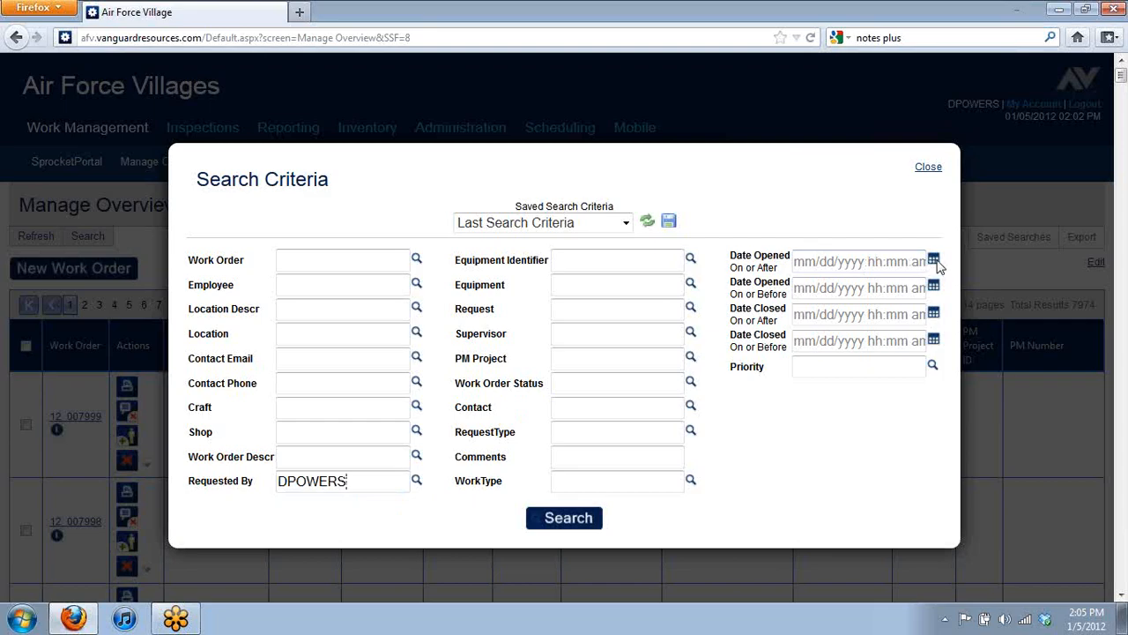
# Step: Search for work orders opened on or after 12/29/2011 02:05 PM, returning no results
pyautogui.click(934, 261)
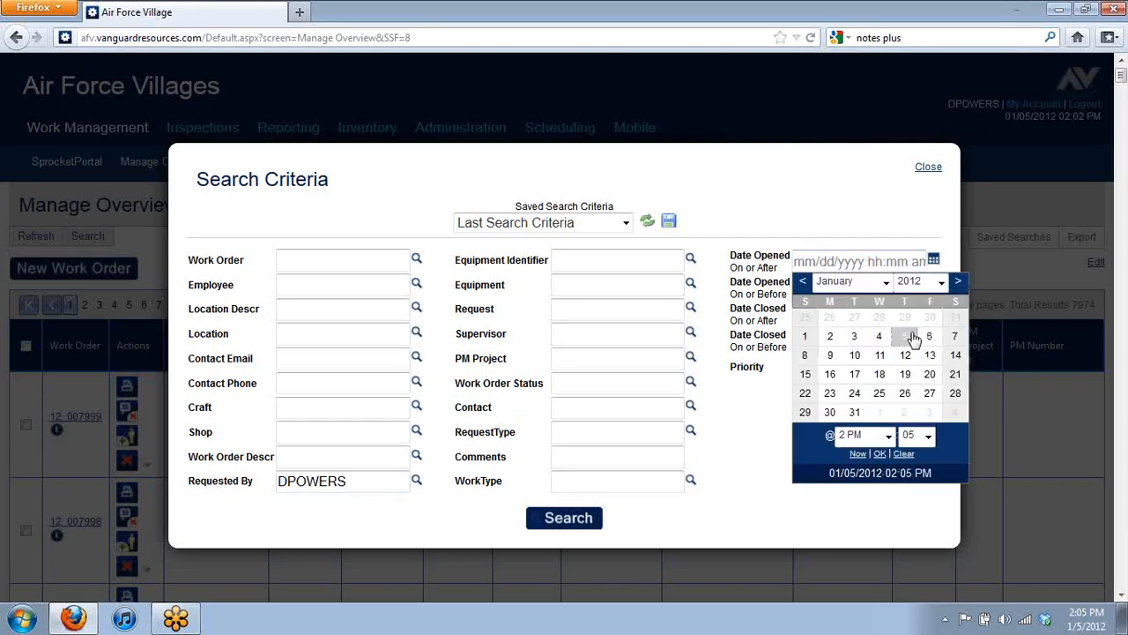
pyautogui.click(802, 281)
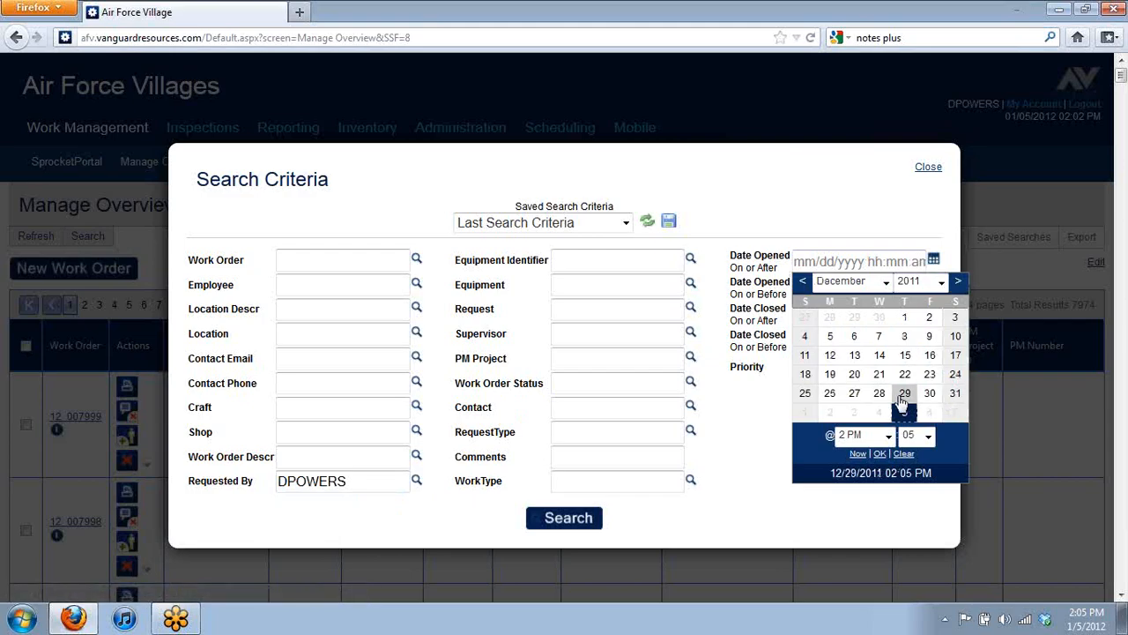
pyautogui.click(905, 397)
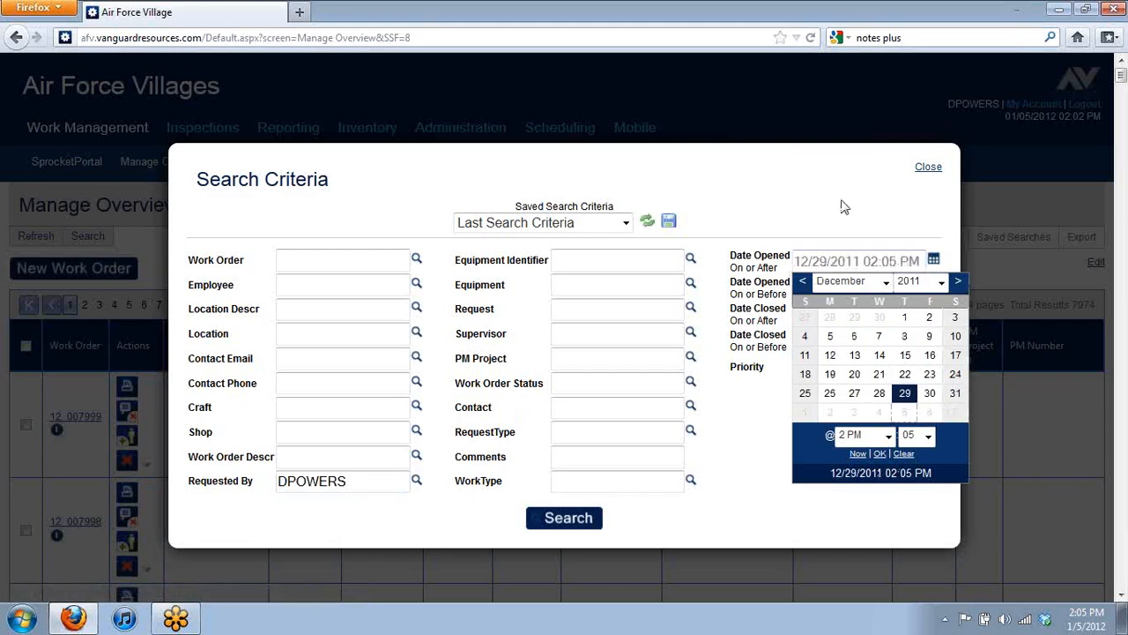
pyautogui.click(880, 453)
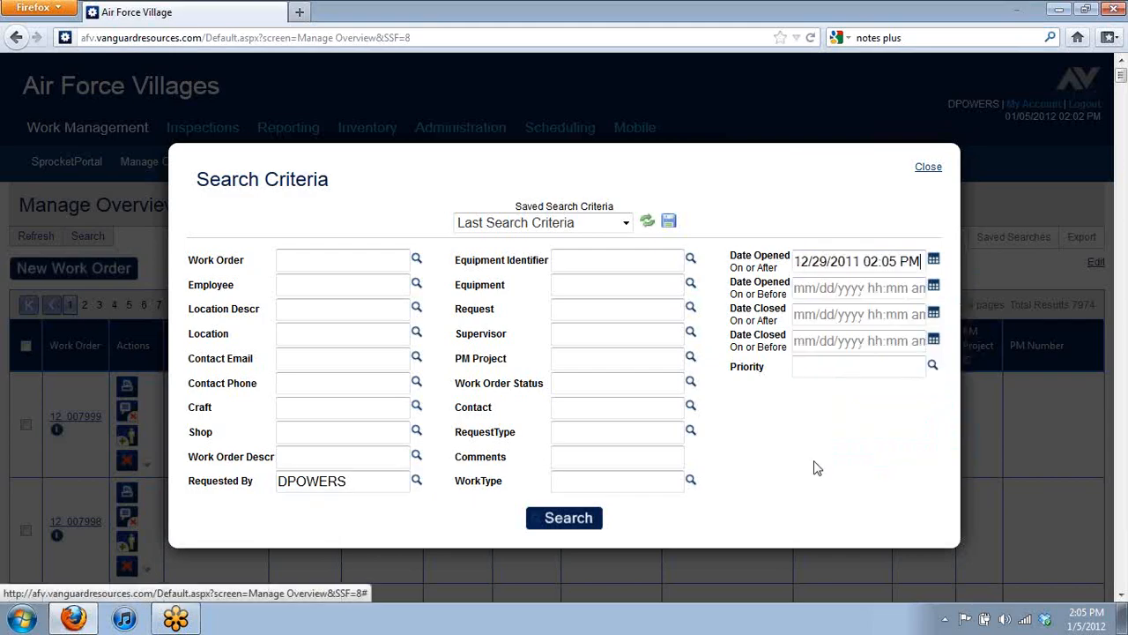
pyautogui.click(561, 527)
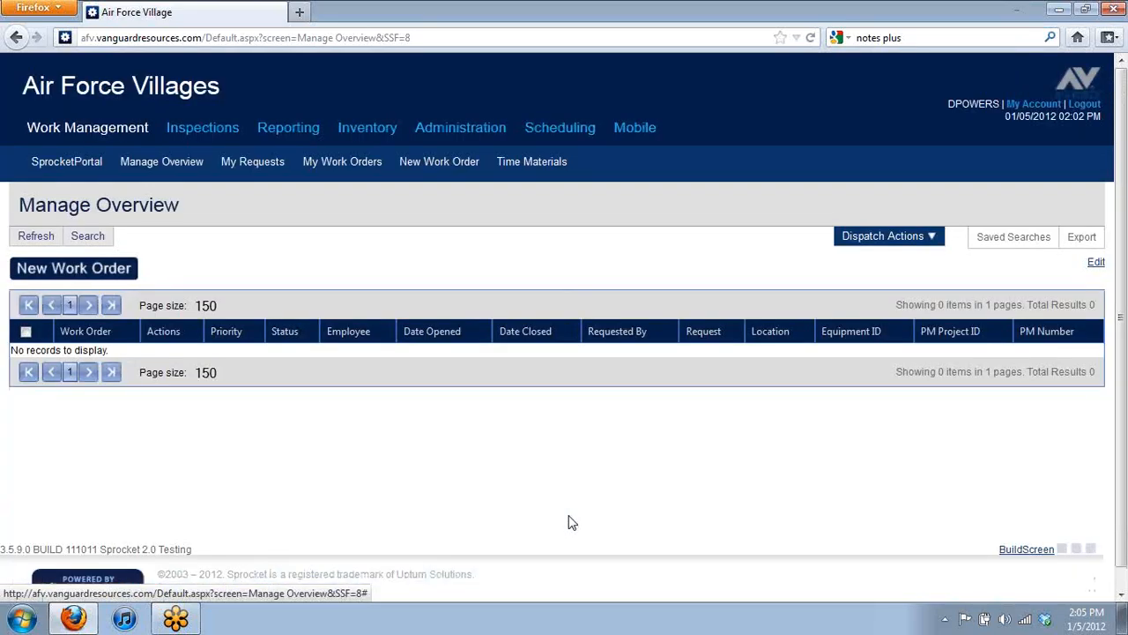
# Step: Remove the opened-on-or-after date limit and rerun the search, listing 28 work orders
pyautogui.click(88, 236)
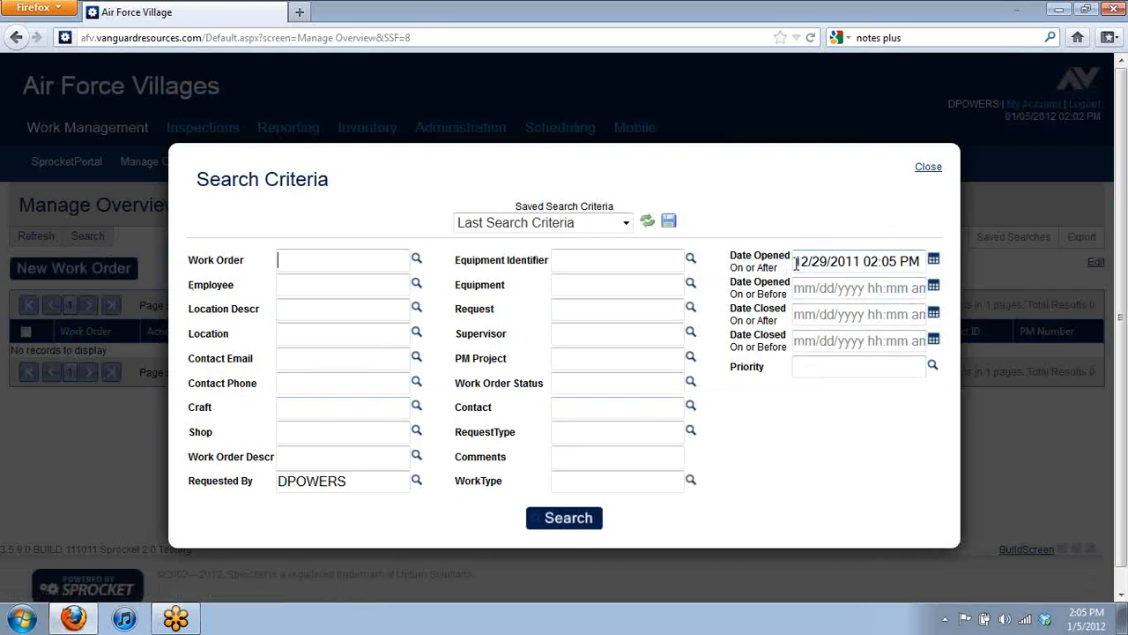
pyautogui.moveTo(796, 264); pyautogui.dragTo(1057, 270)
pyautogui.press('BackSpace')
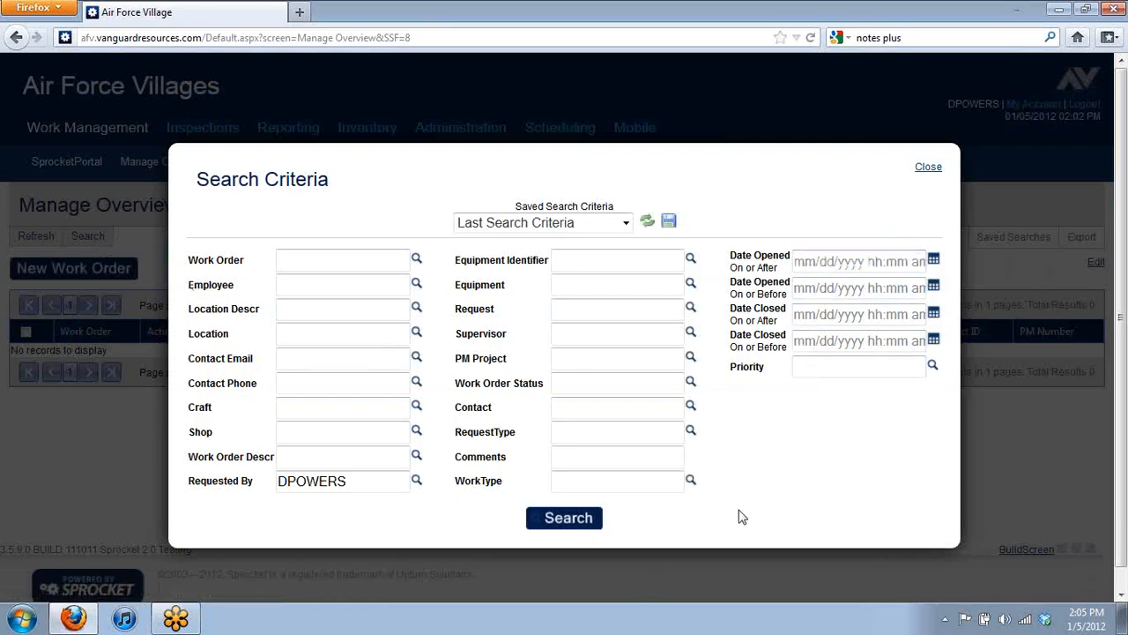
pyautogui.click(565, 520)
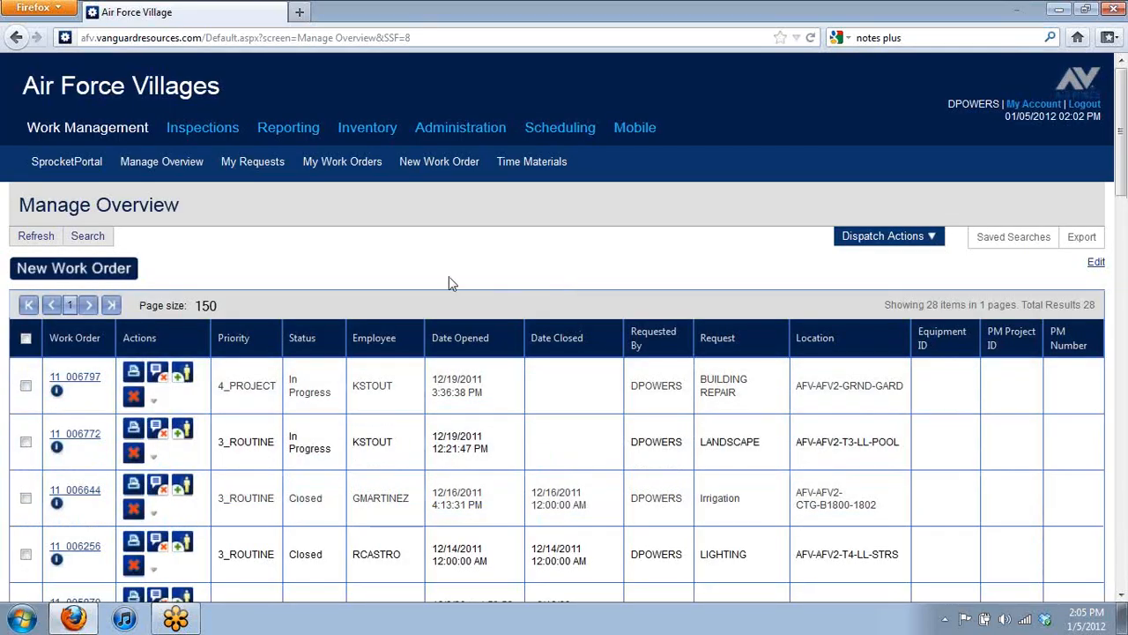
# Step: Move the Location column over next to the Actions column
pyautogui.scroll(-2, 557, 448)
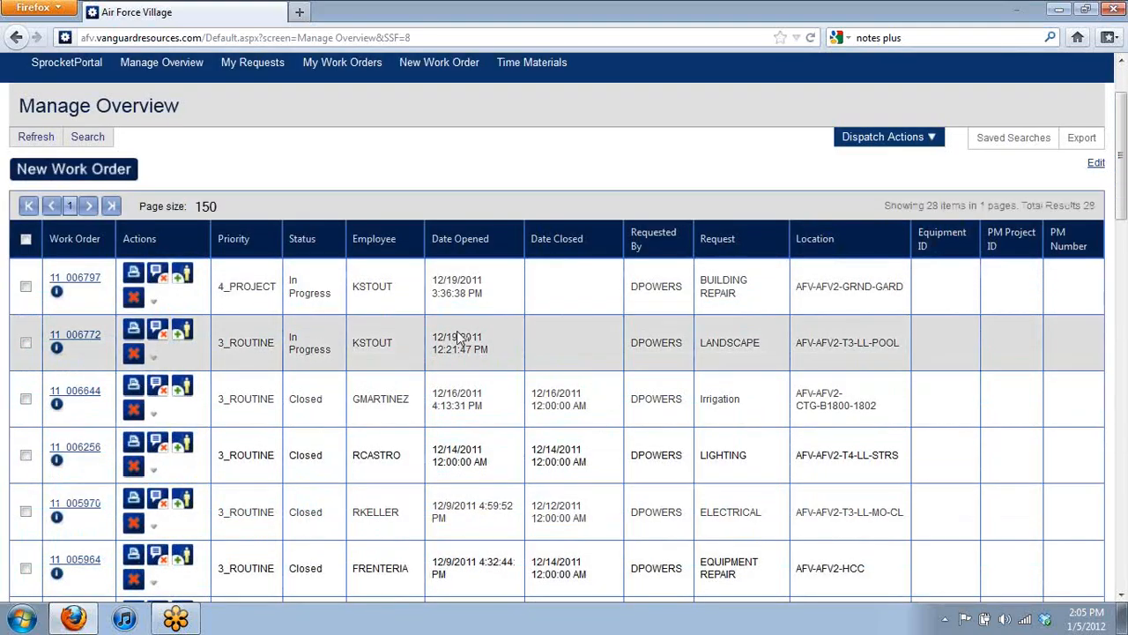
pyautogui.scroll(-12, 458, 338)
pyautogui.scroll(15, 478, 320)
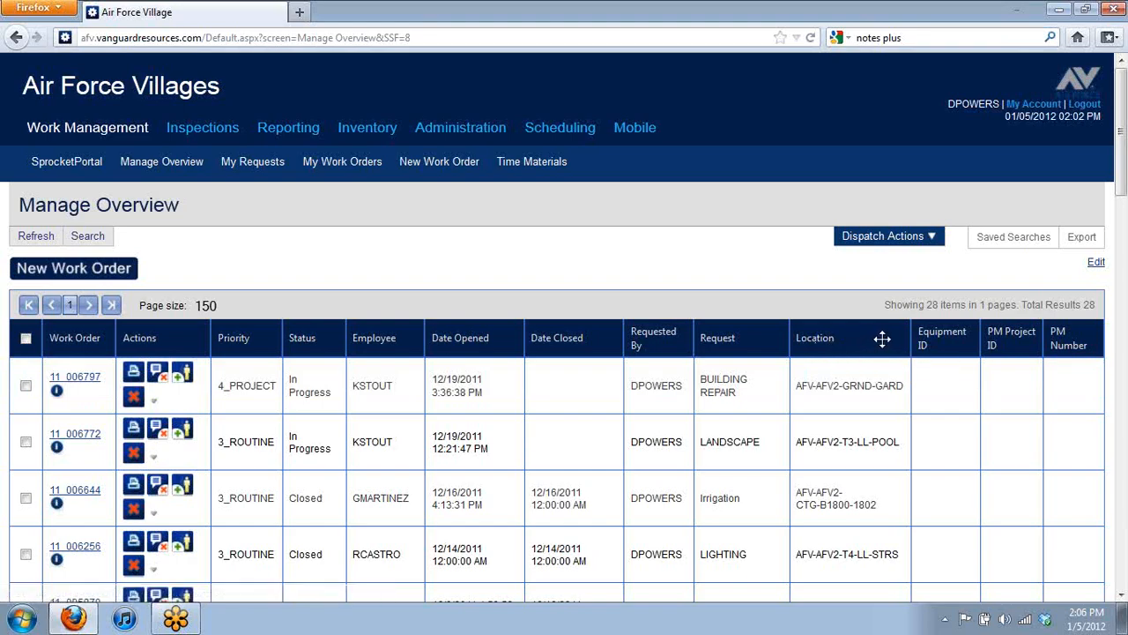
pyautogui.moveTo(882, 339); pyautogui.dragTo(123, 336)
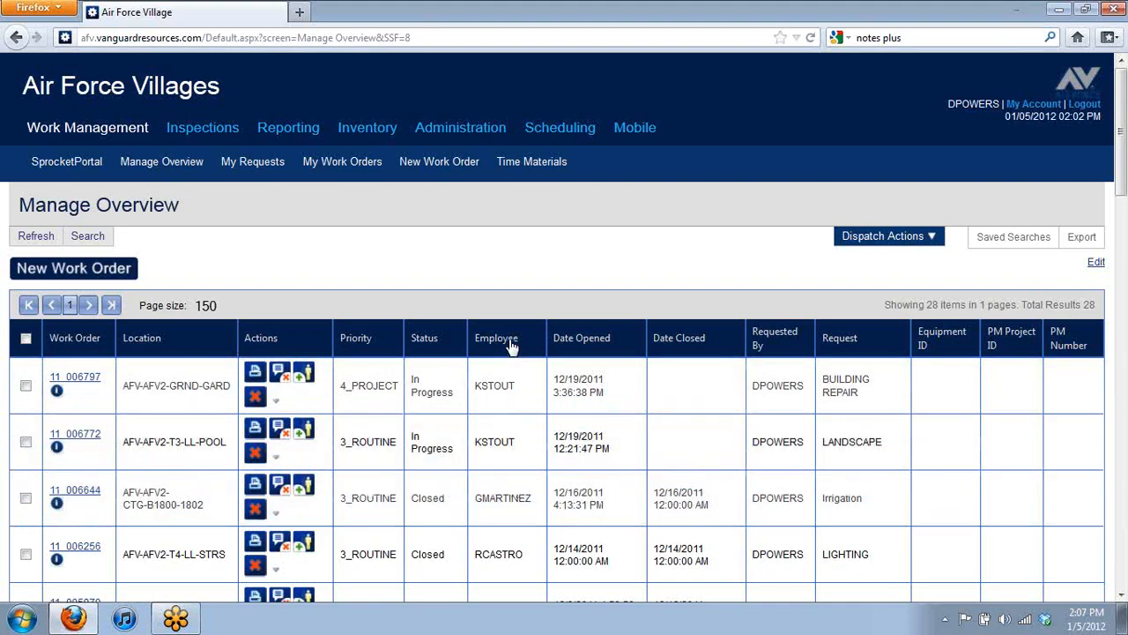
# Step: Sort the 28 work orders by the Employee column
pyautogui.click(508, 342)
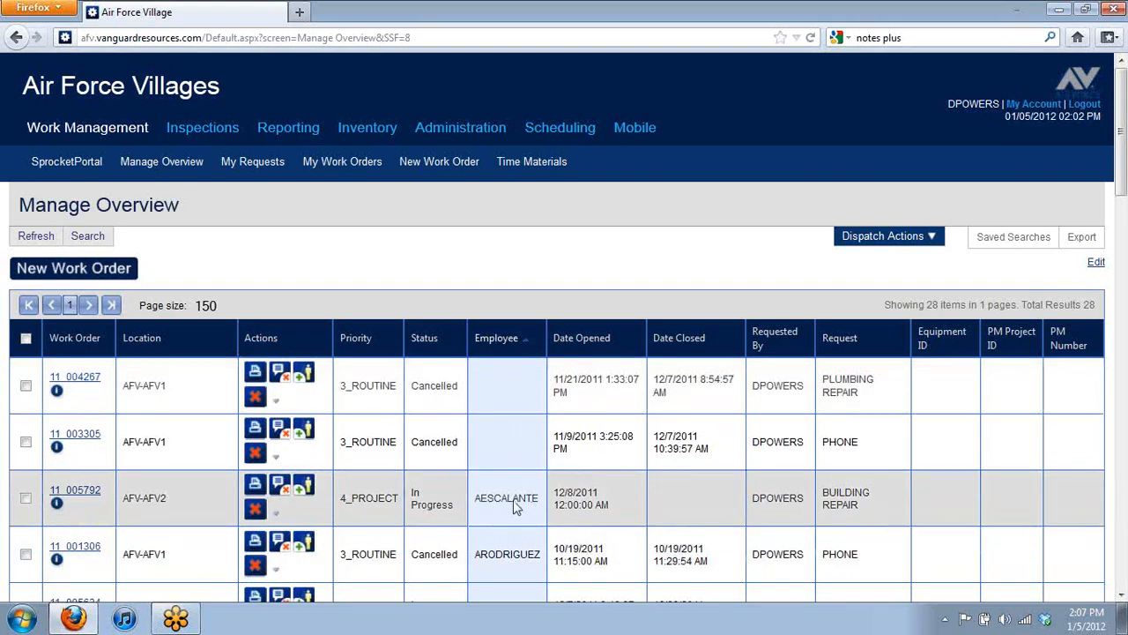
pyautogui.scroll(-2, 520, 496)
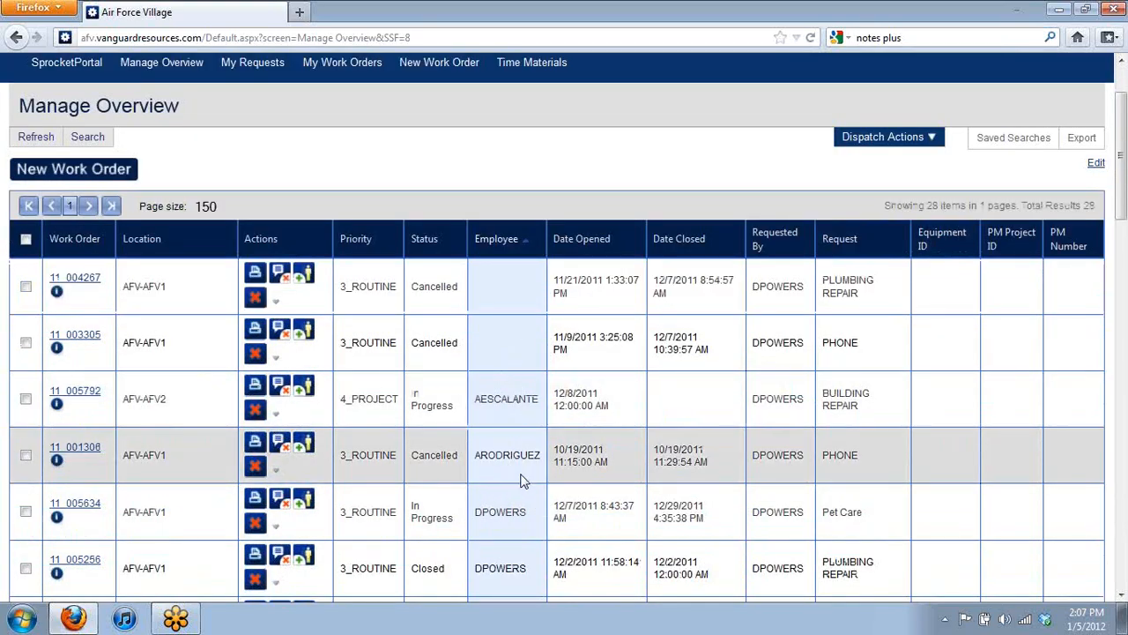
pyautogui.scroll(-4, 502, 511)
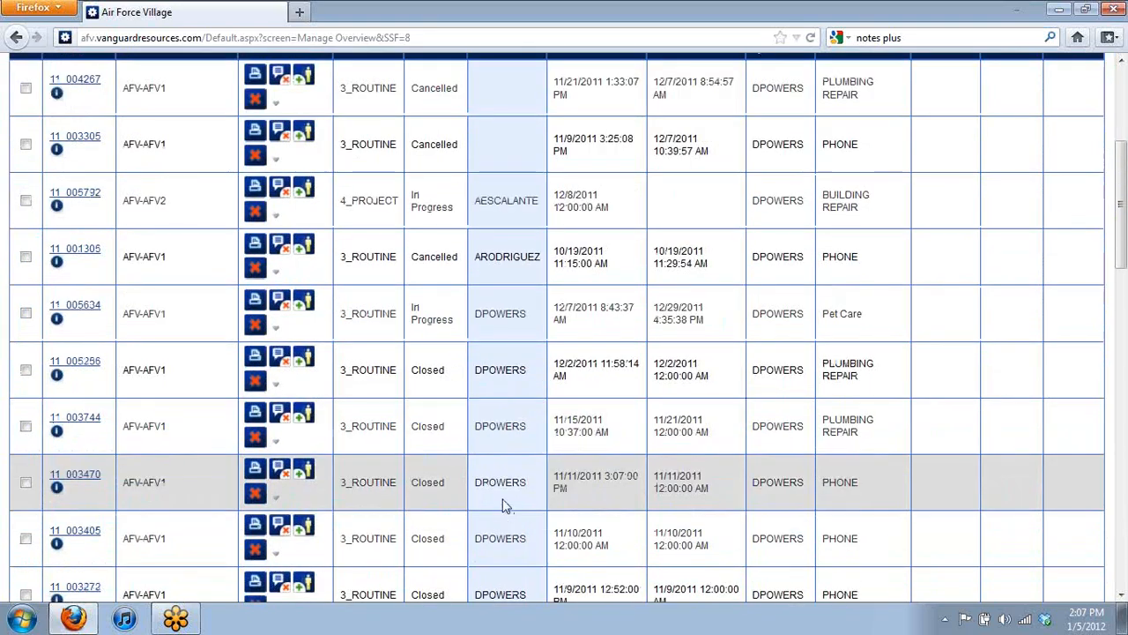
pyautogui.scroll(6, 531, 383)
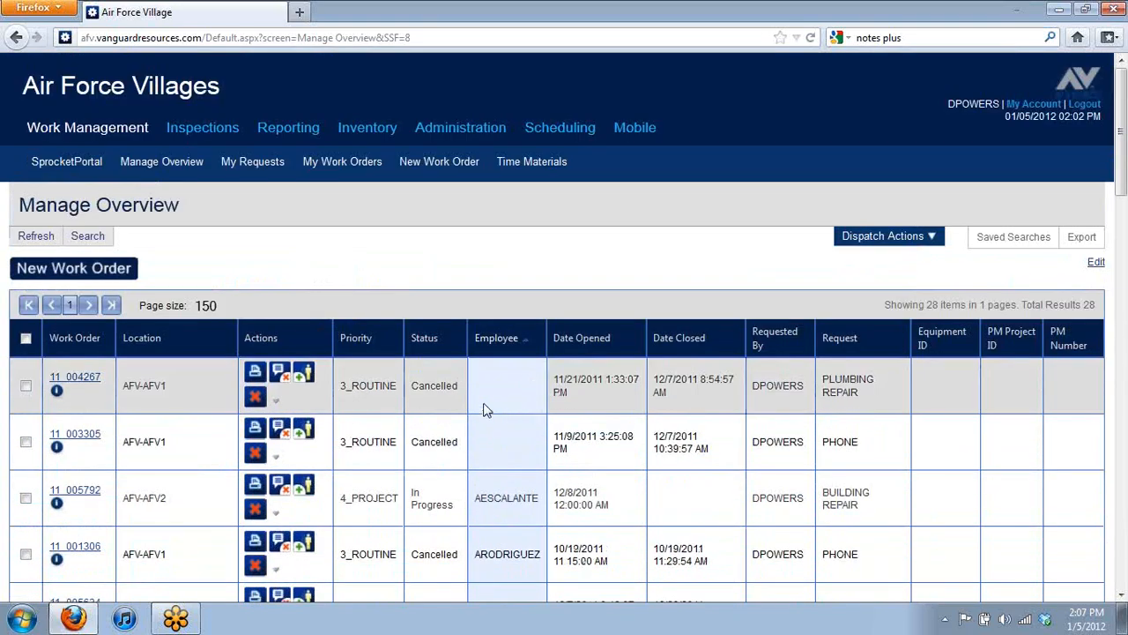
# Step: Reverse the Employee sort to descending order and reopen the Search Criteria dialog
pyautogui.click(493, 342)
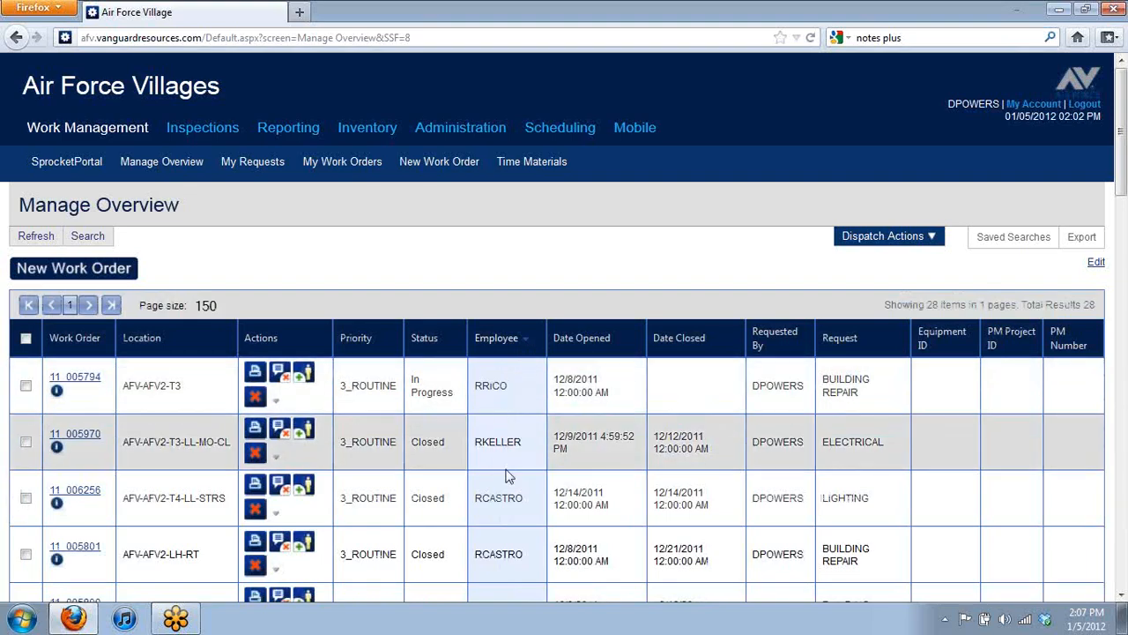
pyautogui.scroll(-5, 511, 454)
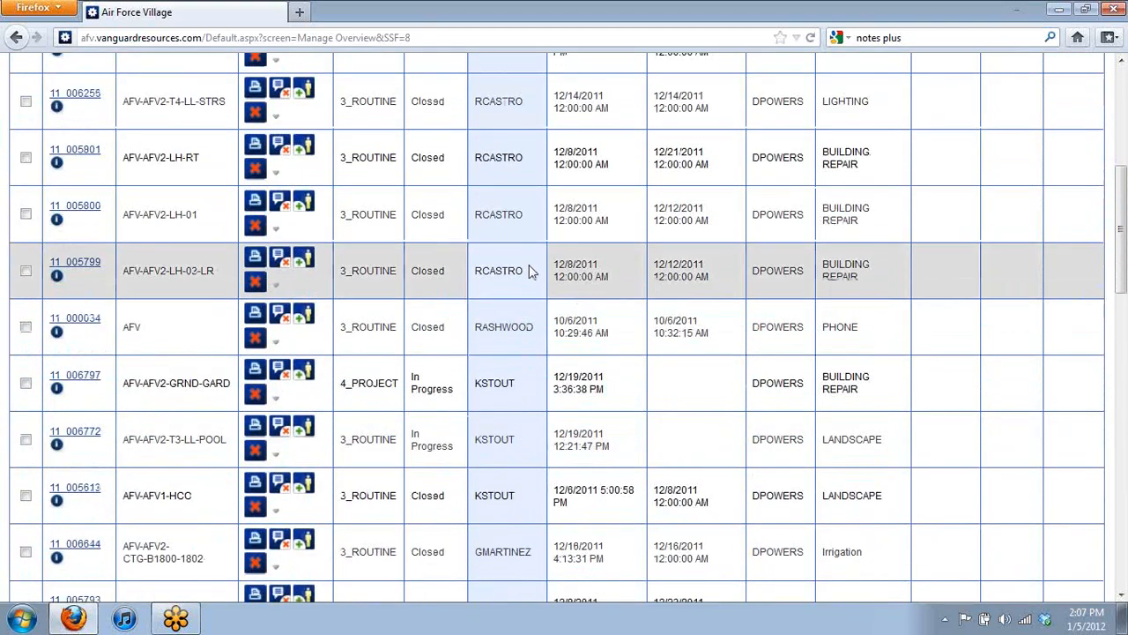
pyautogui.scroll(1, 520, 539)
pyautogui.scroll(3, 520, 539)
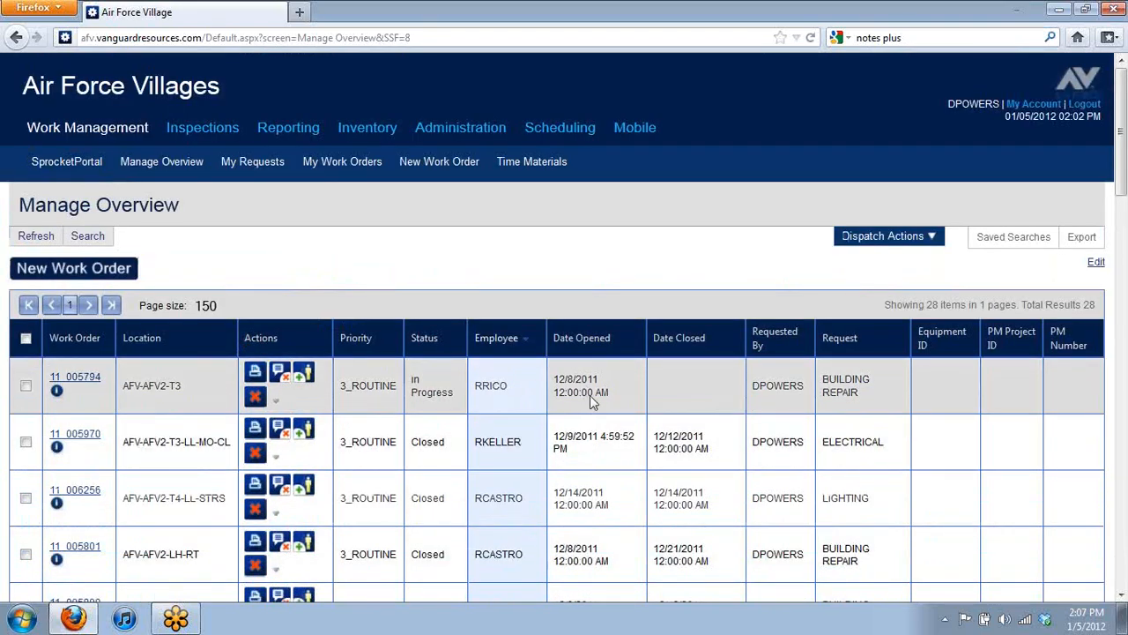
pyautogui.click(92, 245)
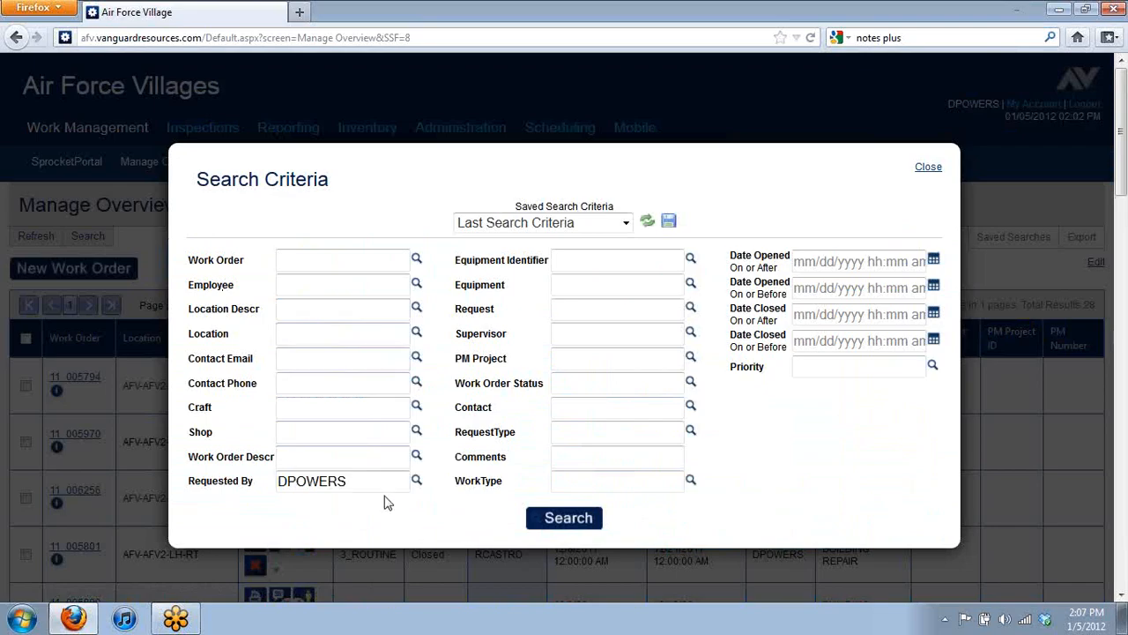
# Step: Replace the Requested By filter with Location AFV2 and rerun the search, giving 4575 results
pyautogui.doubleClick(370, 484)
pyautogui.press('BackSpace')
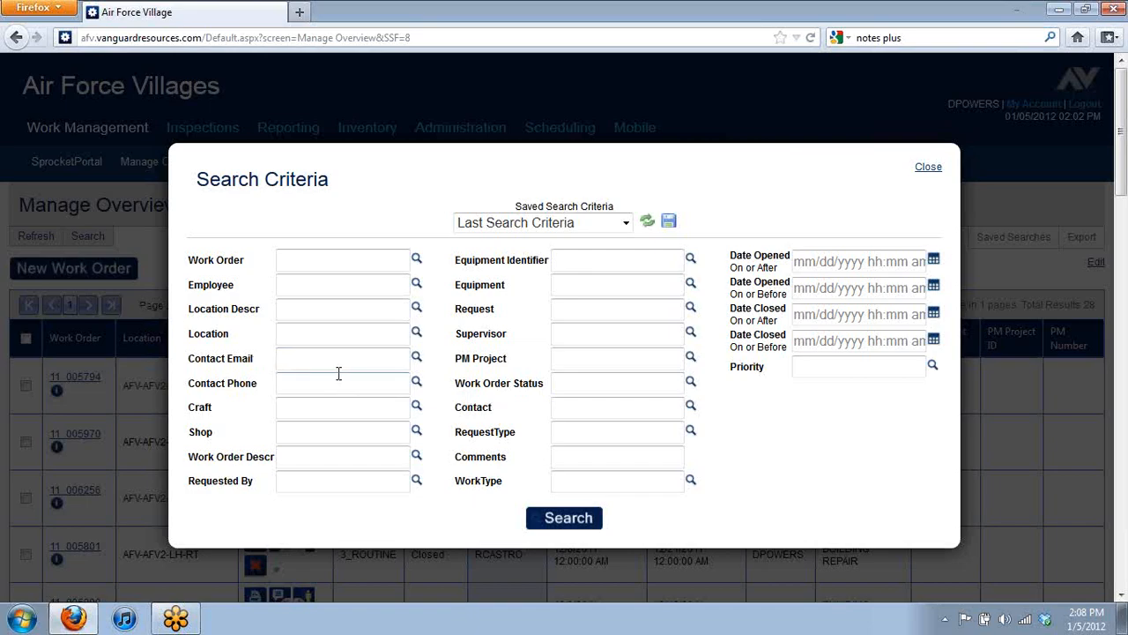
pyautogui.click(309, 332)
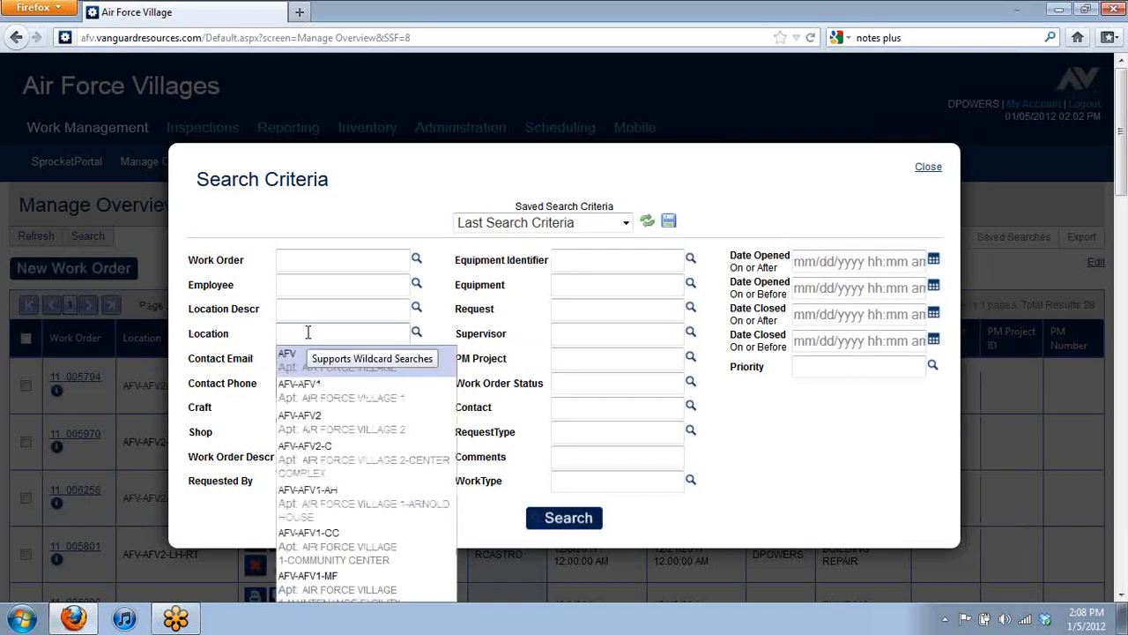
pyautogui.write('AFV2')
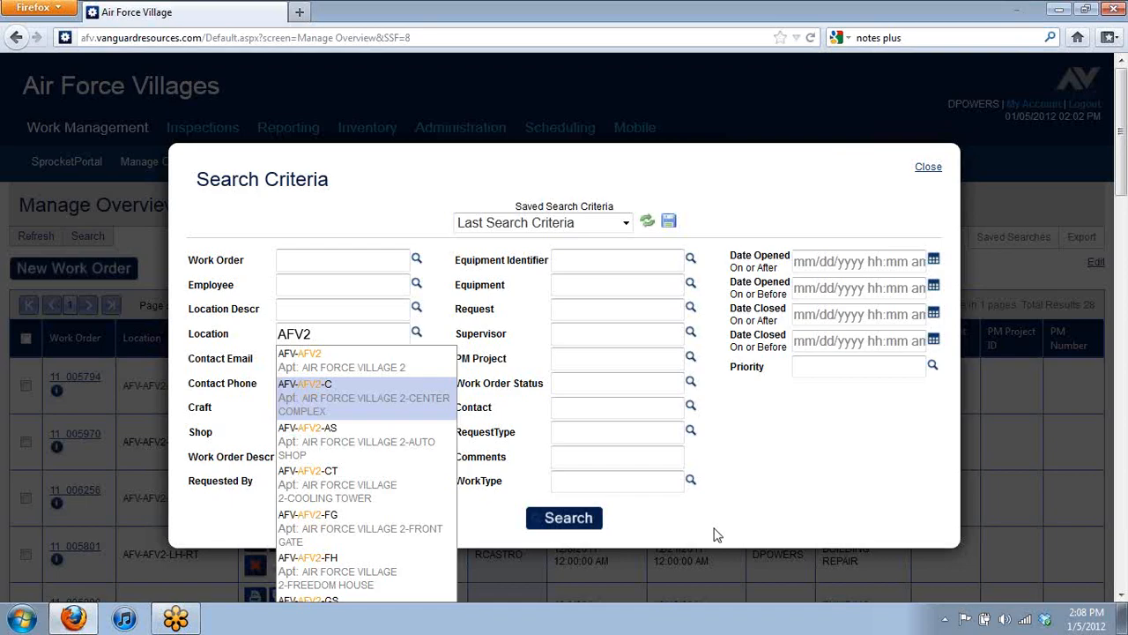
pyautogui.click(566, 519)
pyautogui.click(565, 520)
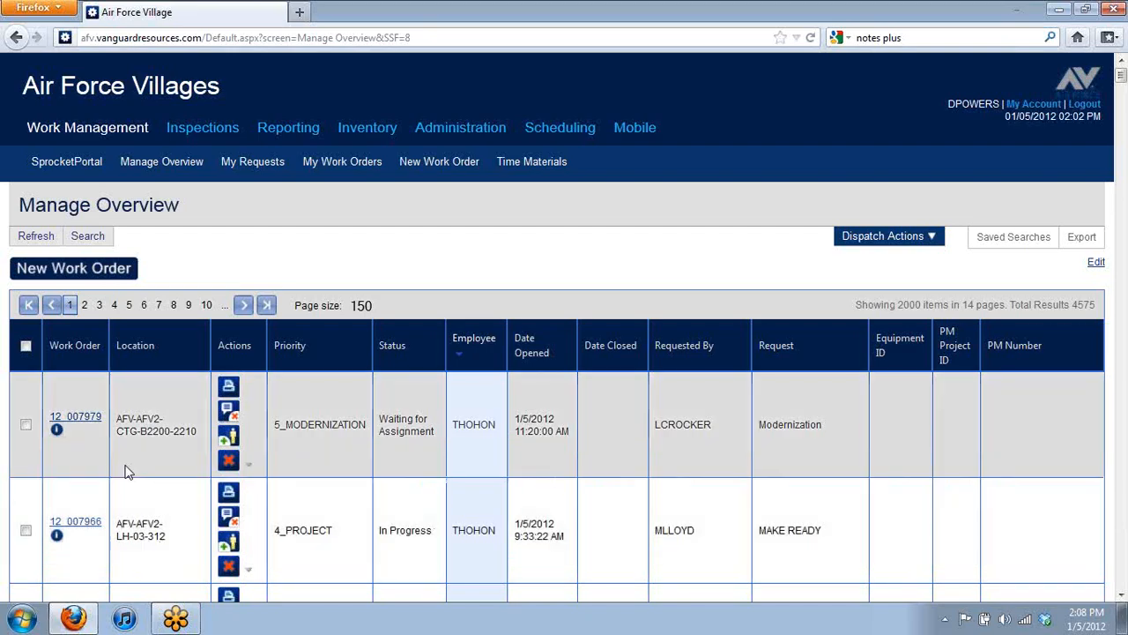
pyautogui.scroll(-4, 155, 435)
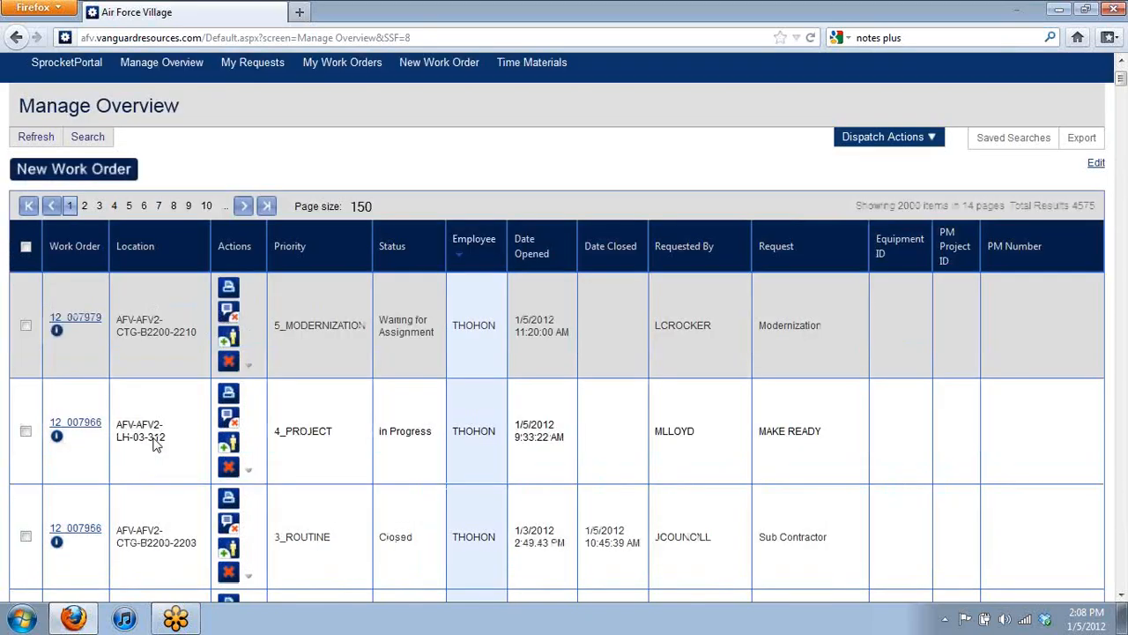
pyautogui.scroll(-2, 162, 434)
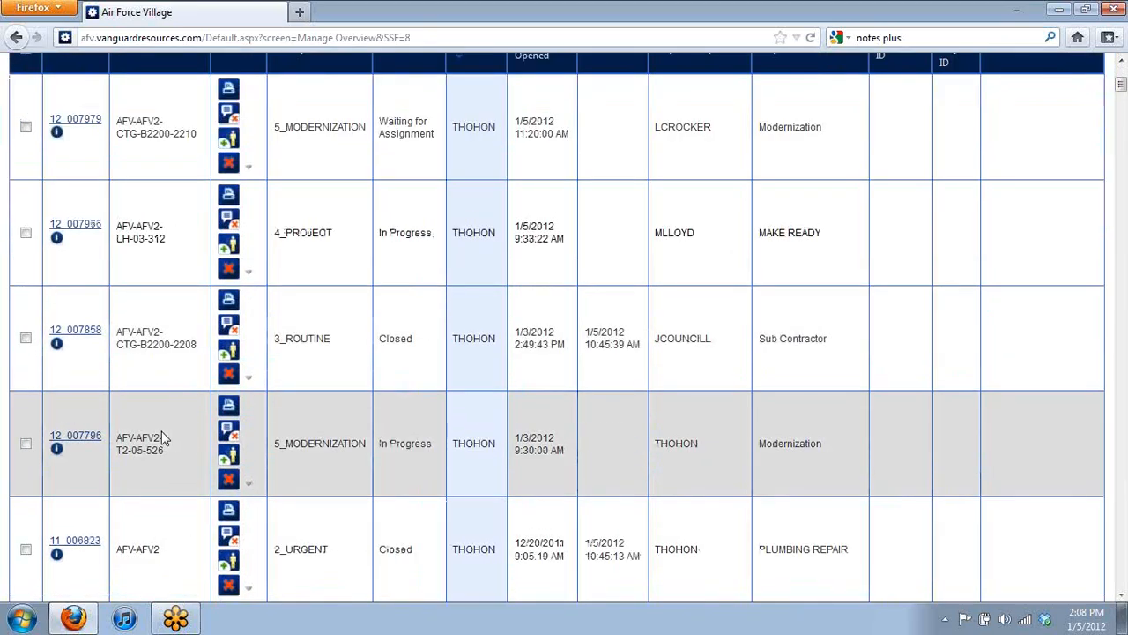
pyautogui.scroll(-2, 162, 436)
pyautogui.scroll(-2, 163, 441)
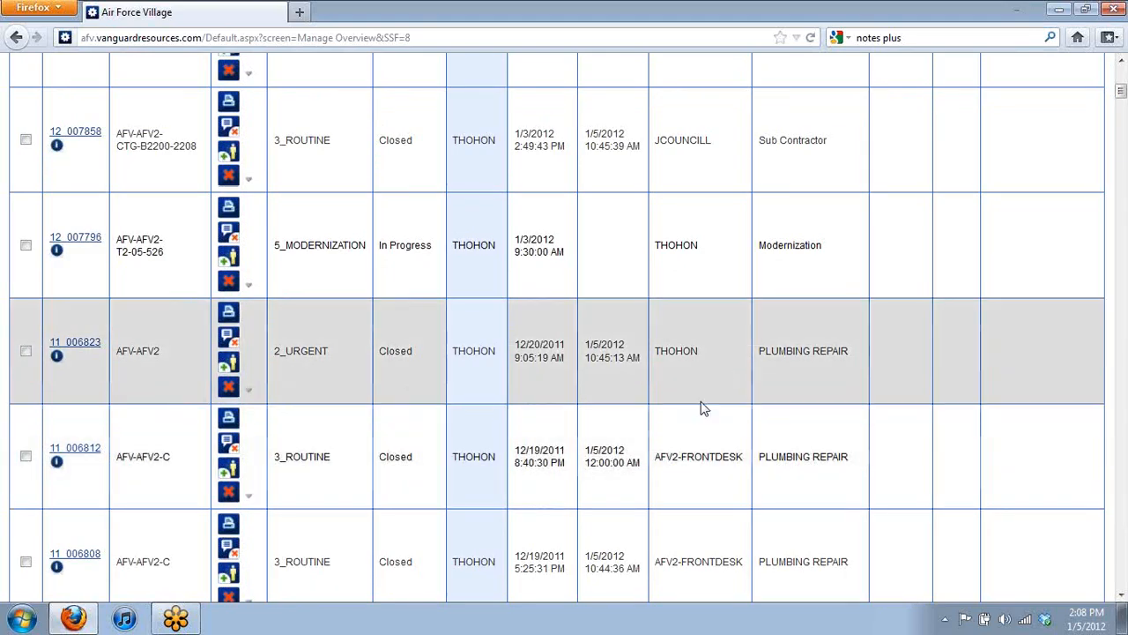
pyautogui.scroll(8, 655, 384)
pyautogui.scroll(2, 642, 391)
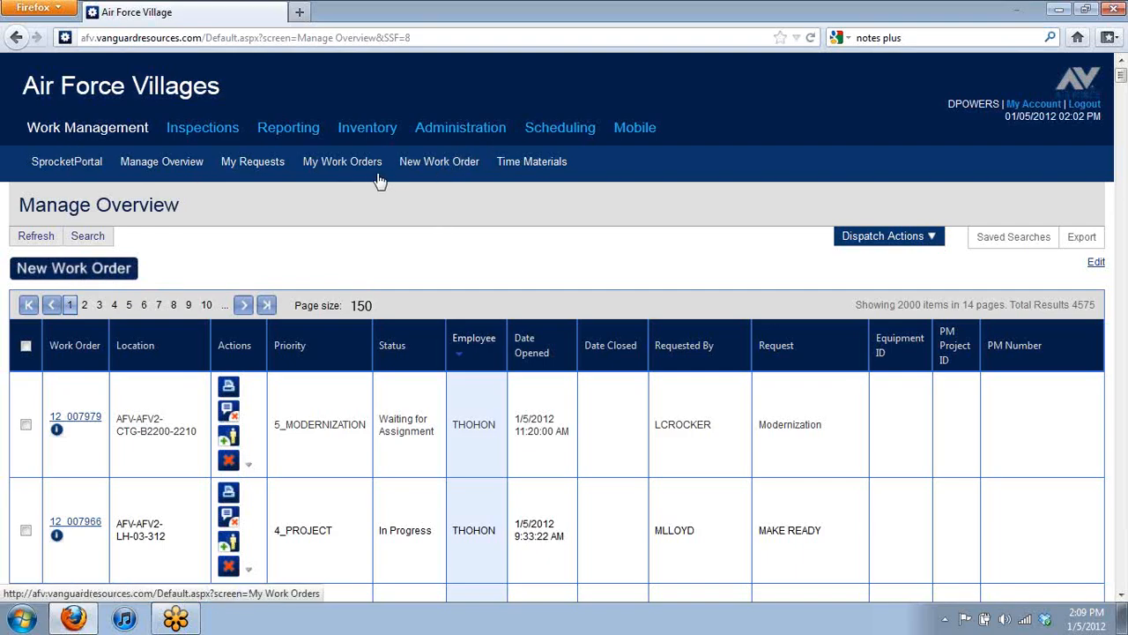
# Step: Start a new work order with Request Type set to Work Order
pyautogui.click(439, 167)
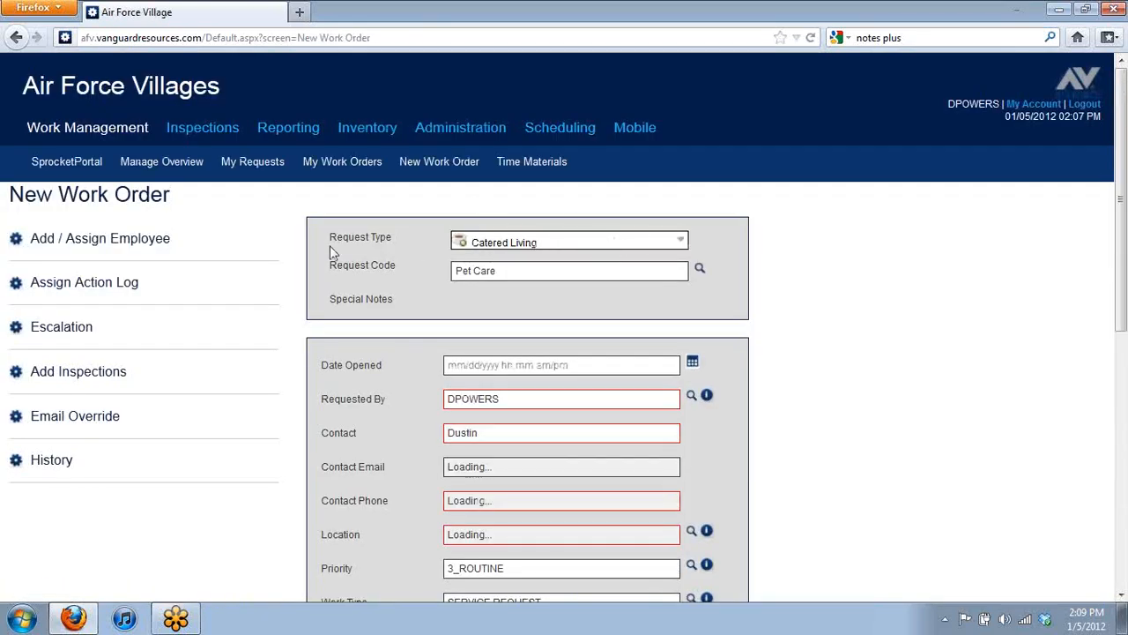
pyautogui.click(683, 243)
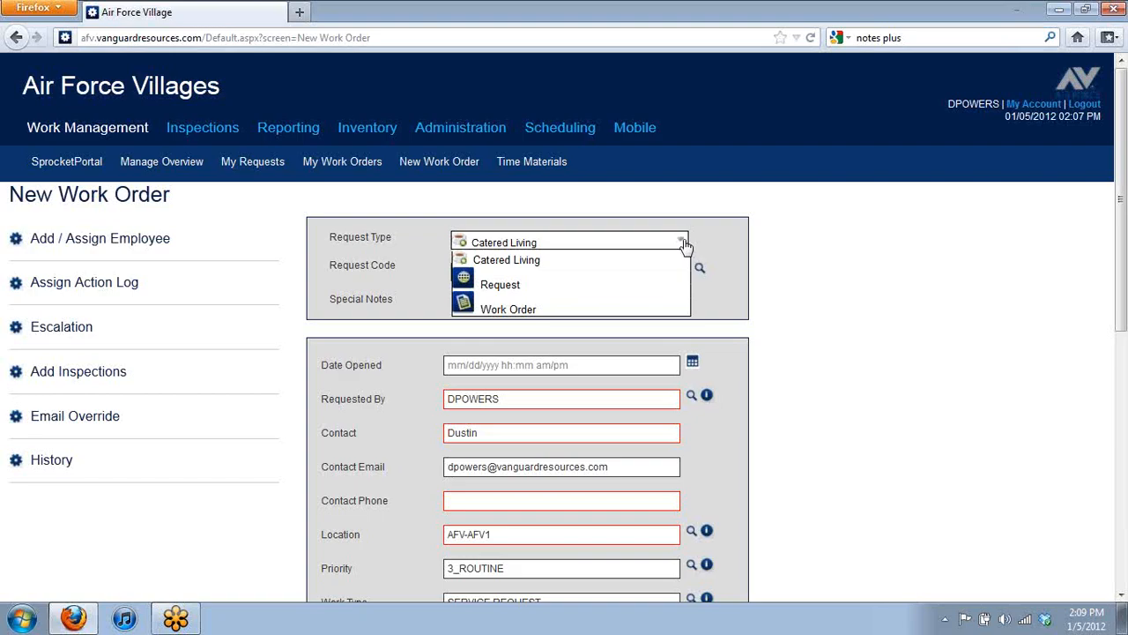
pyautogui.click(632, 313)
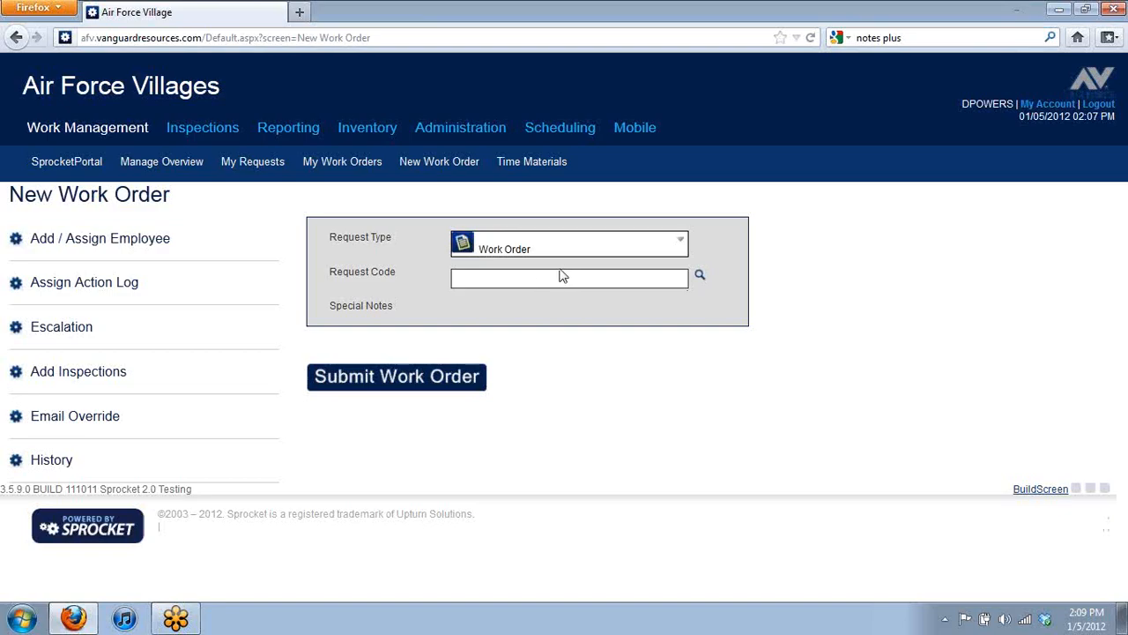
# Step: Search 'toilet' and pick request code PLUMBING REPAIR to autofill location, priority and work type
pyautogui.click(592, 281)
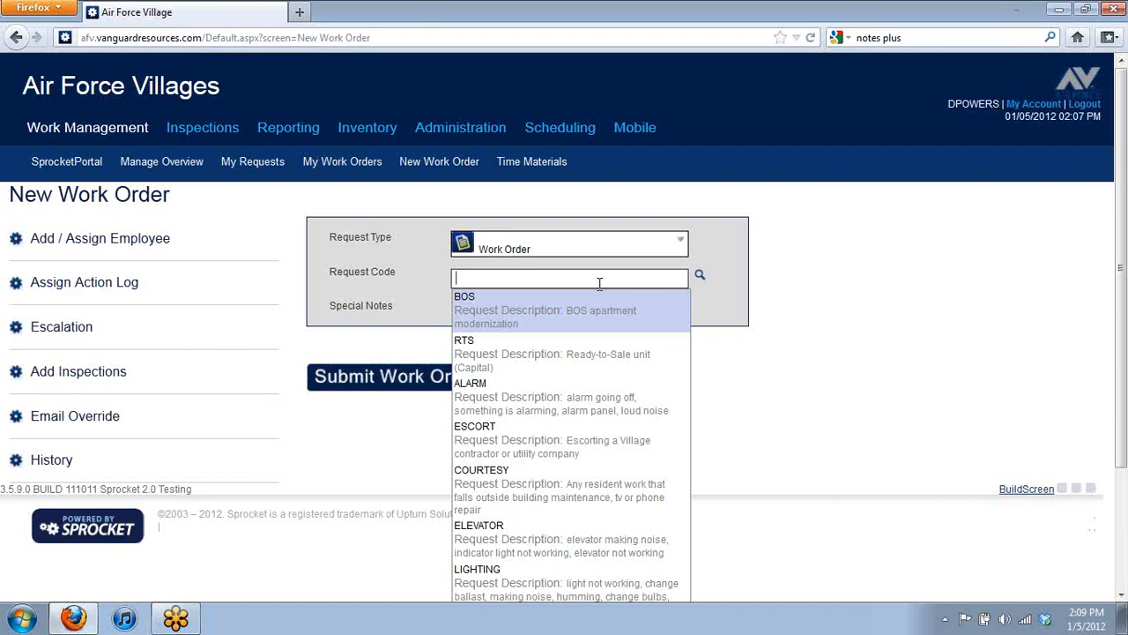
pyautogui.write('toilet')
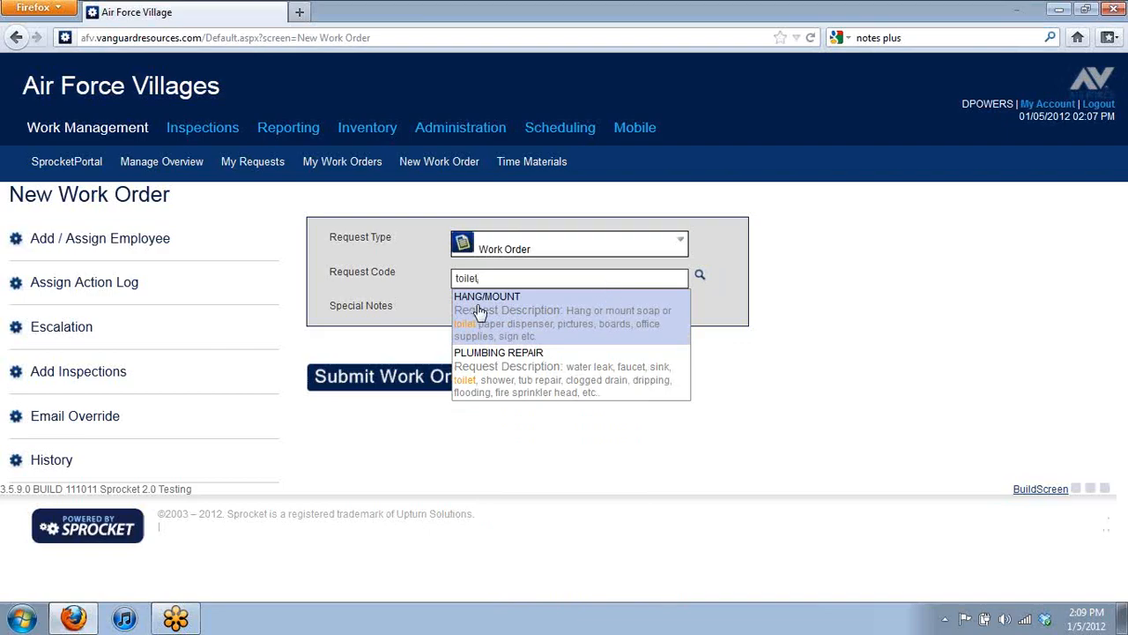
pyautogui.click(530, 379)
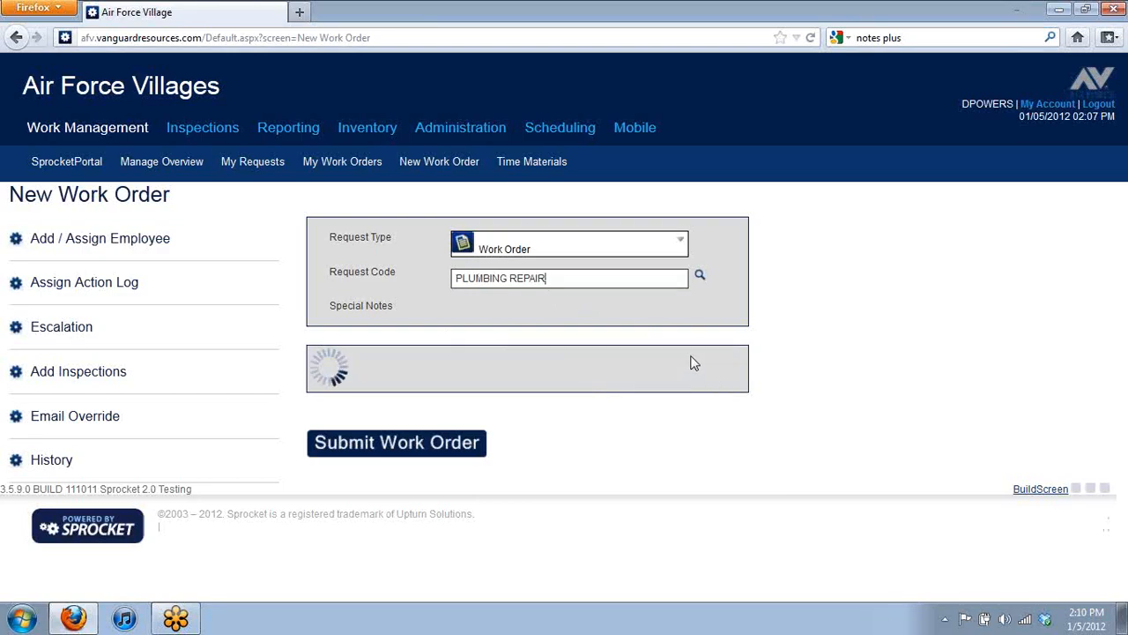
pyautogui.scroll(-4, 697, 351)
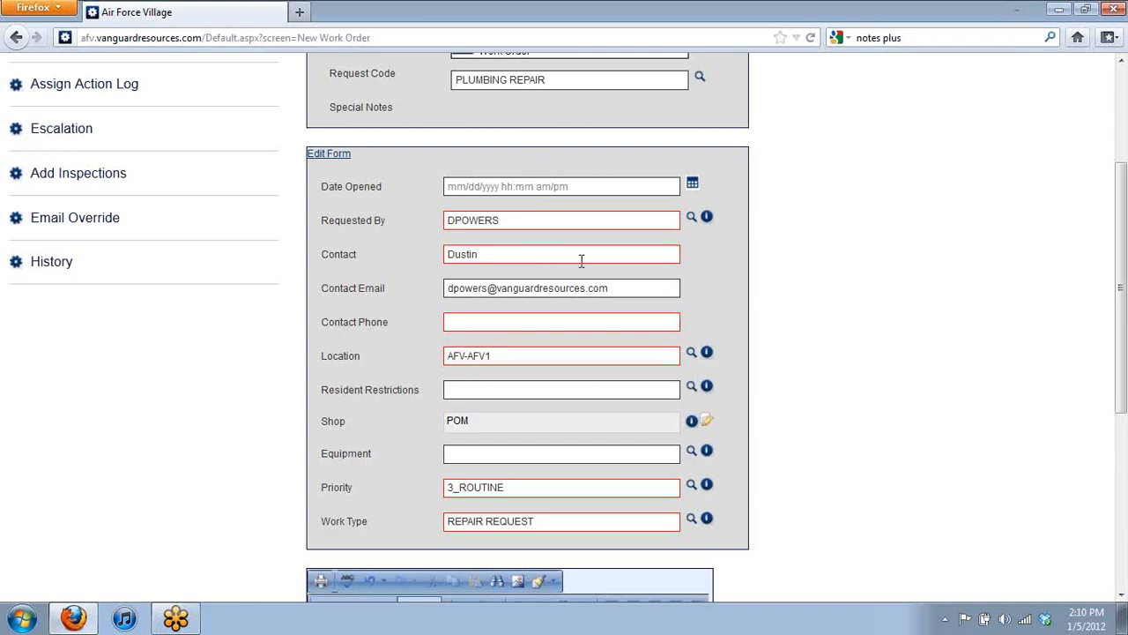
# Step: Enter the contact phone number and type the description 'This is a Test WO'
pyautogui.click(508, 322)
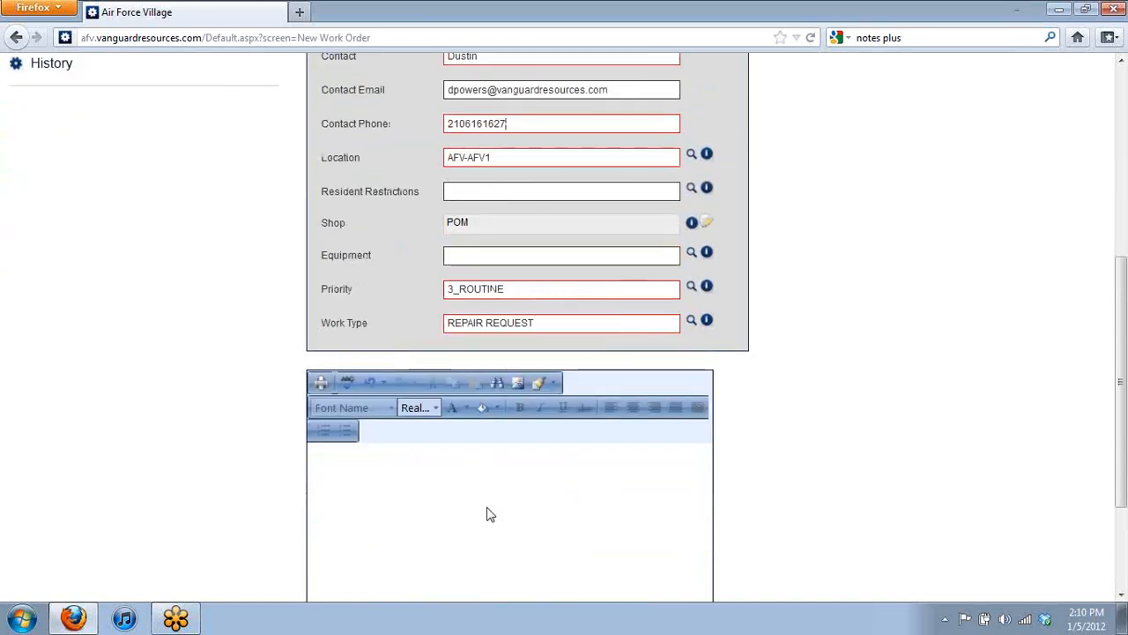
pyautogui.click(491, 513)
pyautogui.write('This ')
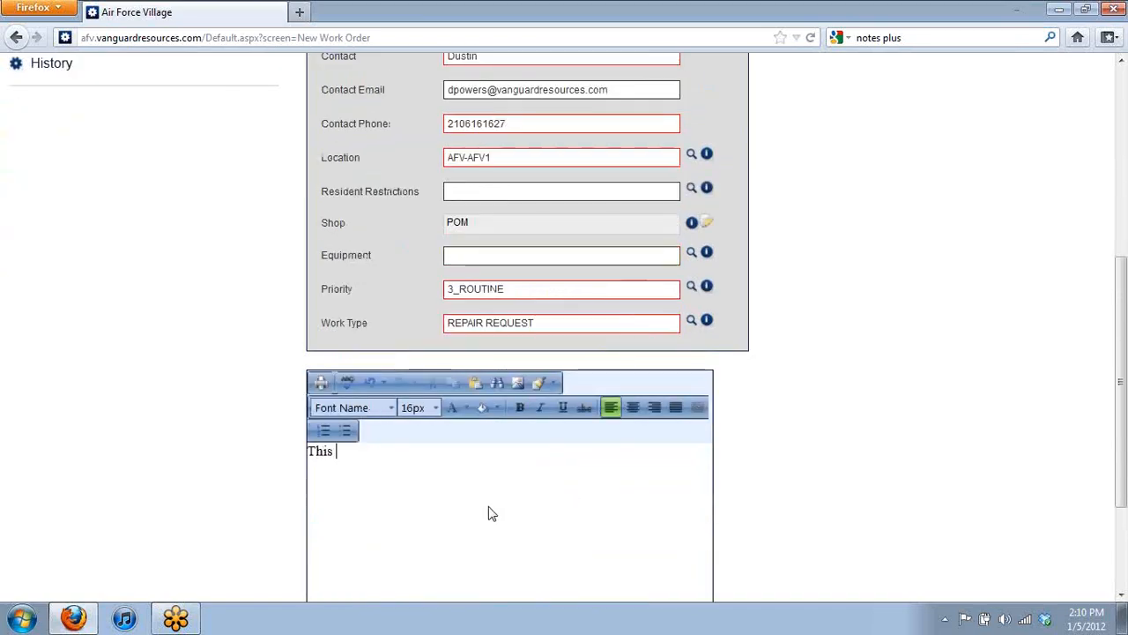
pyautogui.write('is a Test WO')
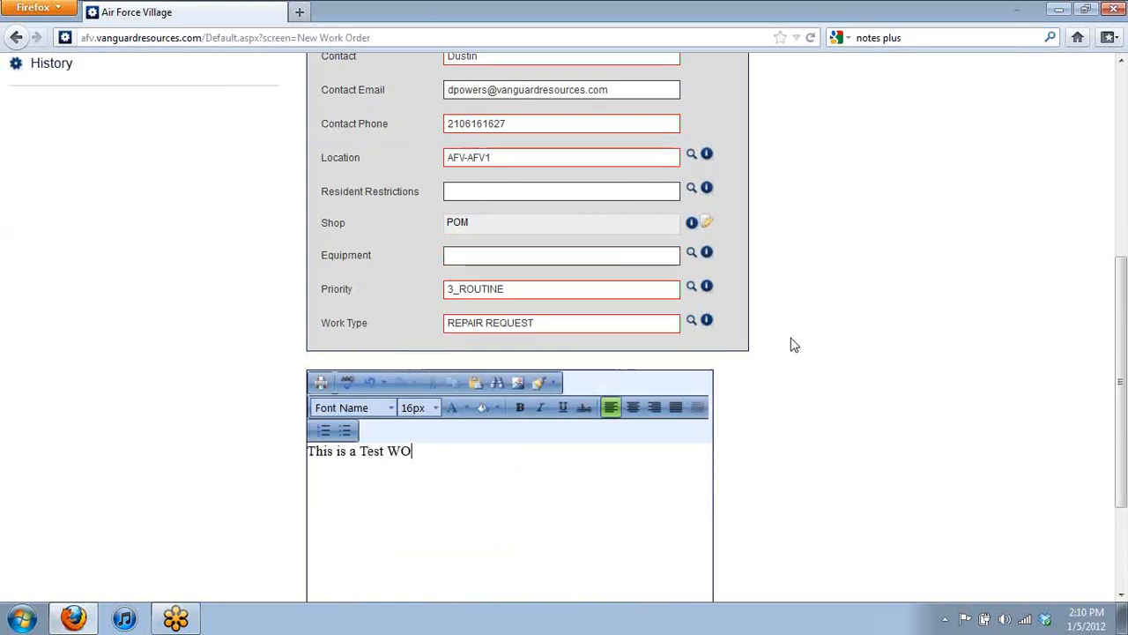
pyautogui.scroll(4, 801, 345)
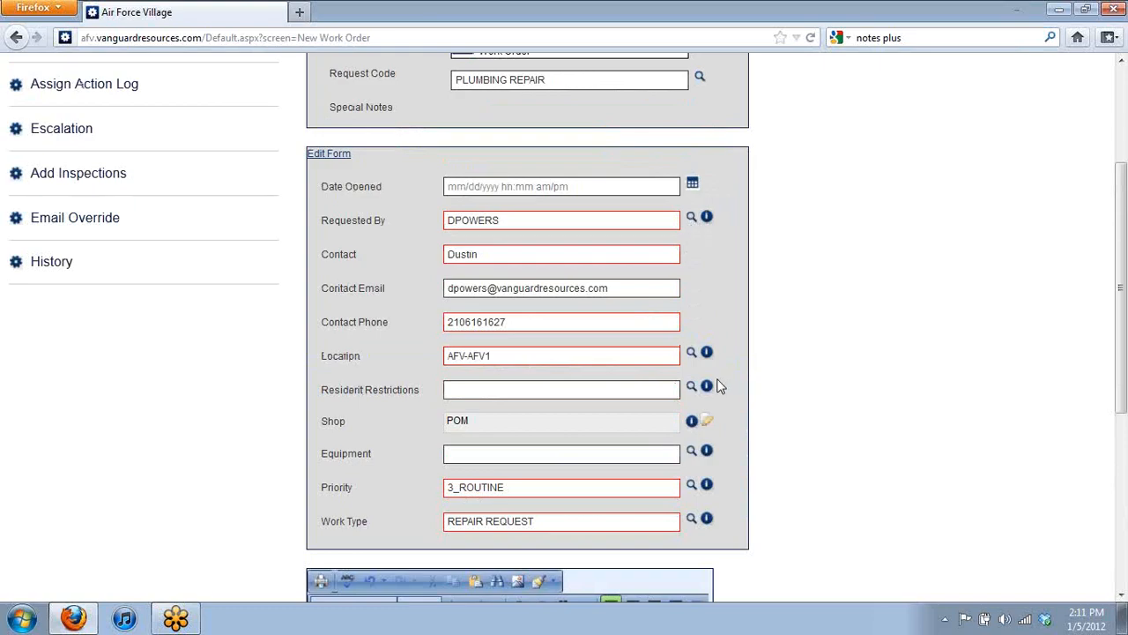
# Step: Choose location AFV-AFV1-AH-01-151 through AFV, AFV-AFV1, Arnold House and 1st Floor to RM 151
pyautogui.click(692, 353)
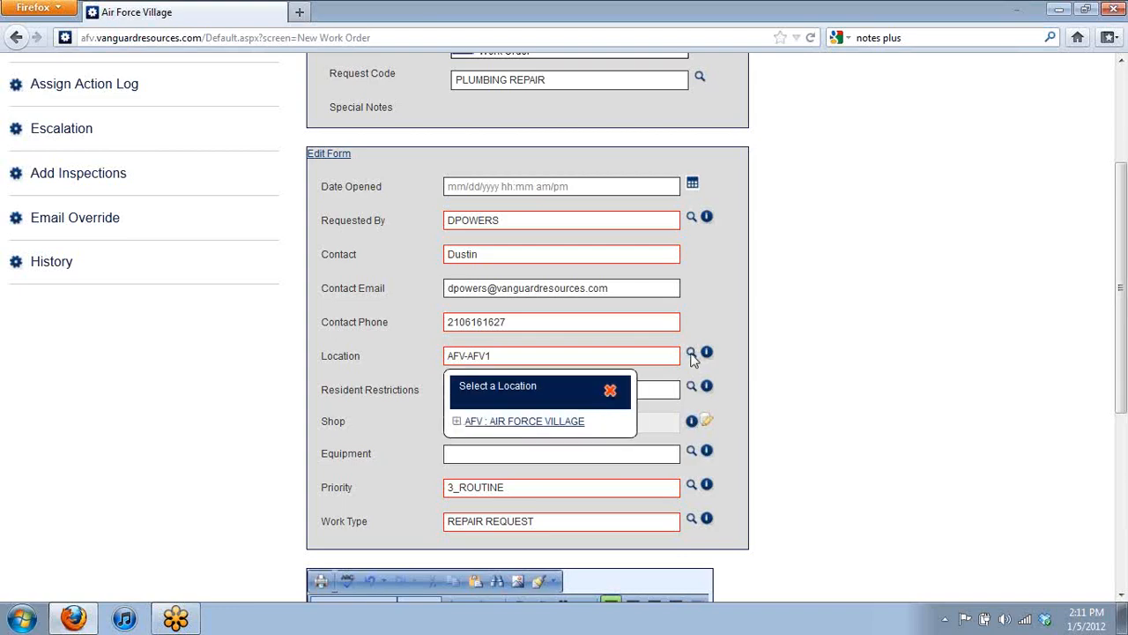
pyautogui.click(456, 423)
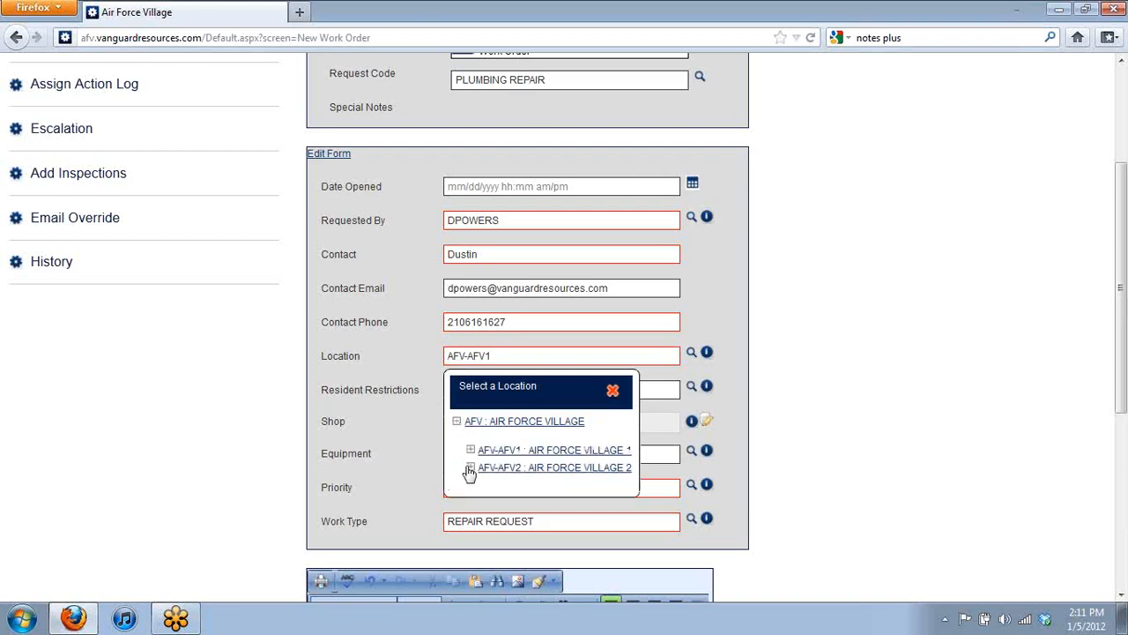
pyautogui.click(471, 451)
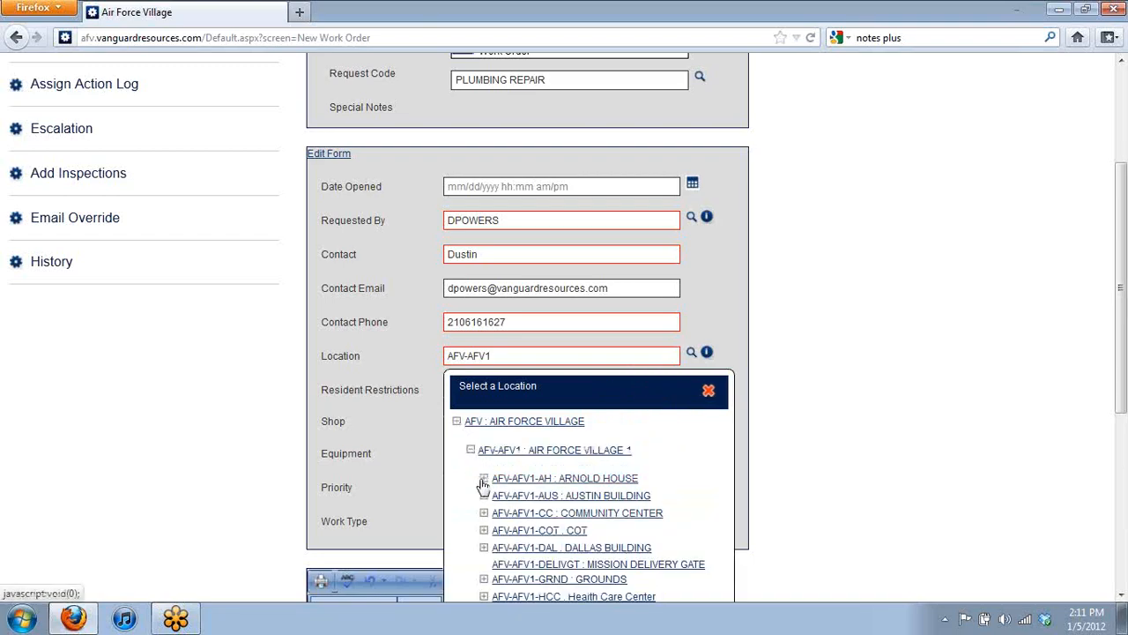
pyautogui.click(483, 480)
pyautogui.moveTo(1124, 410); pyautogui.dragTo(1123, 477)
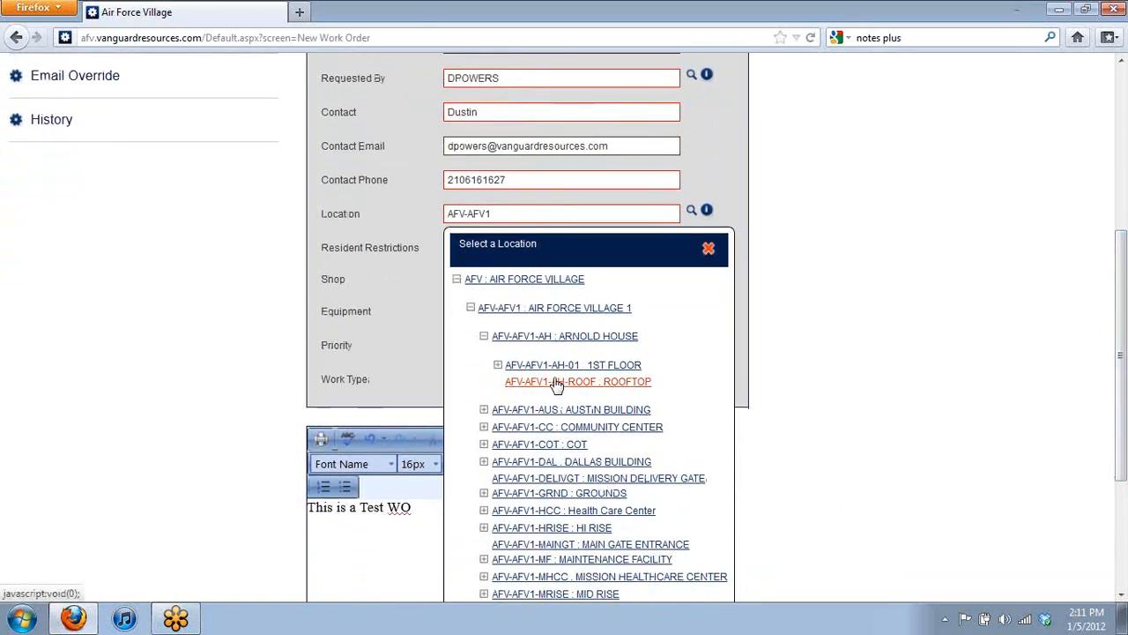
pyautogui.click(497, 364)
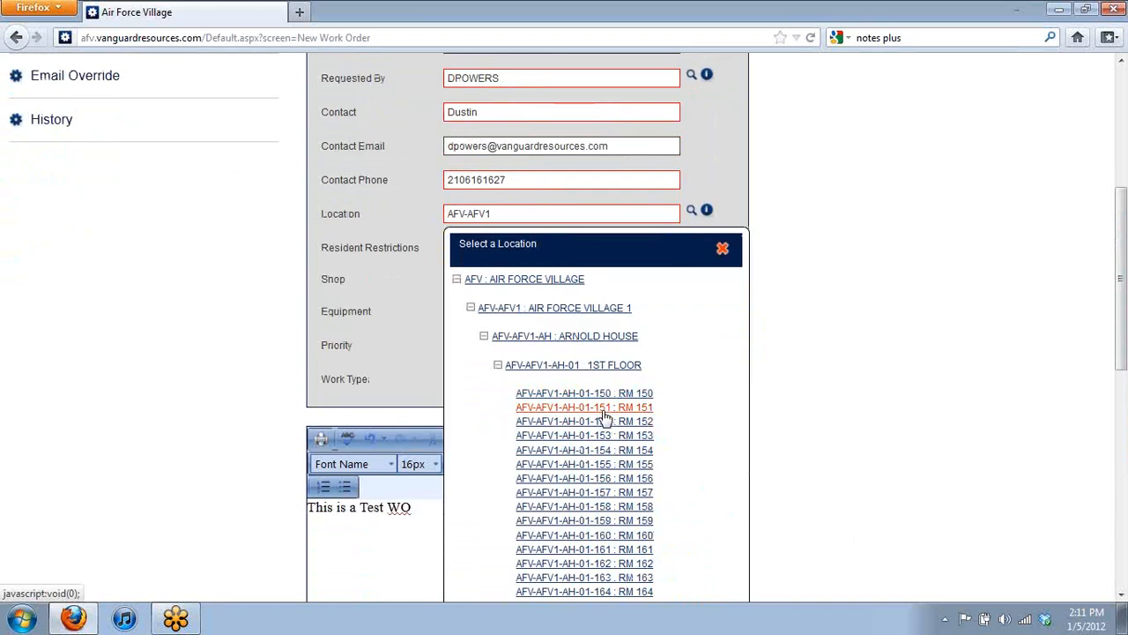
pyautogui.click(604, 411)
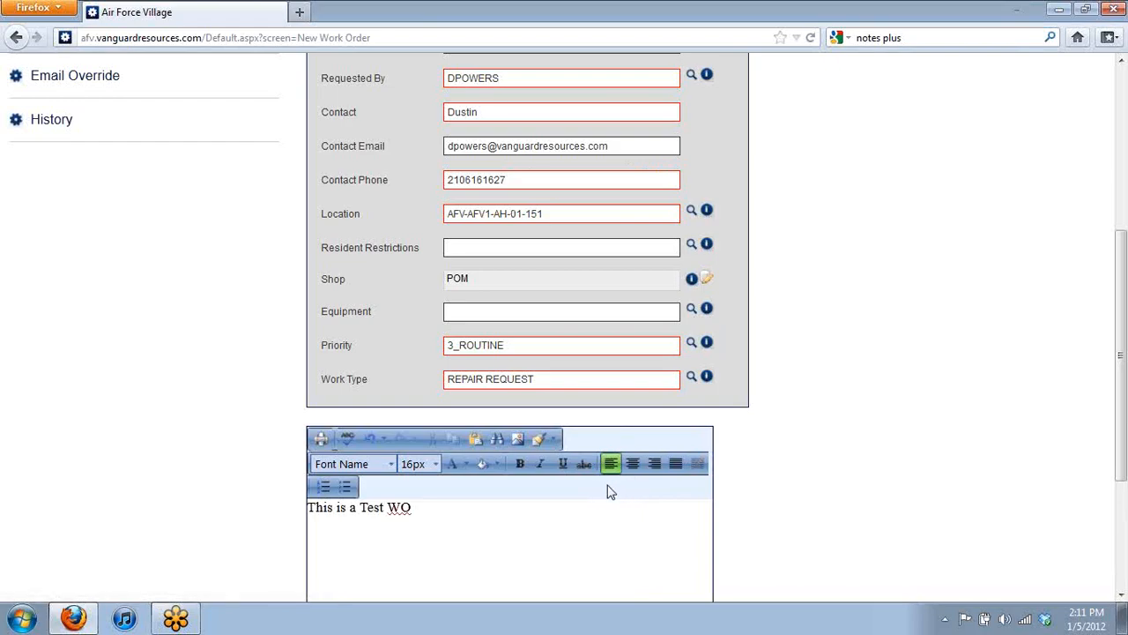
pyautogui.scroll(7, 592, 460)
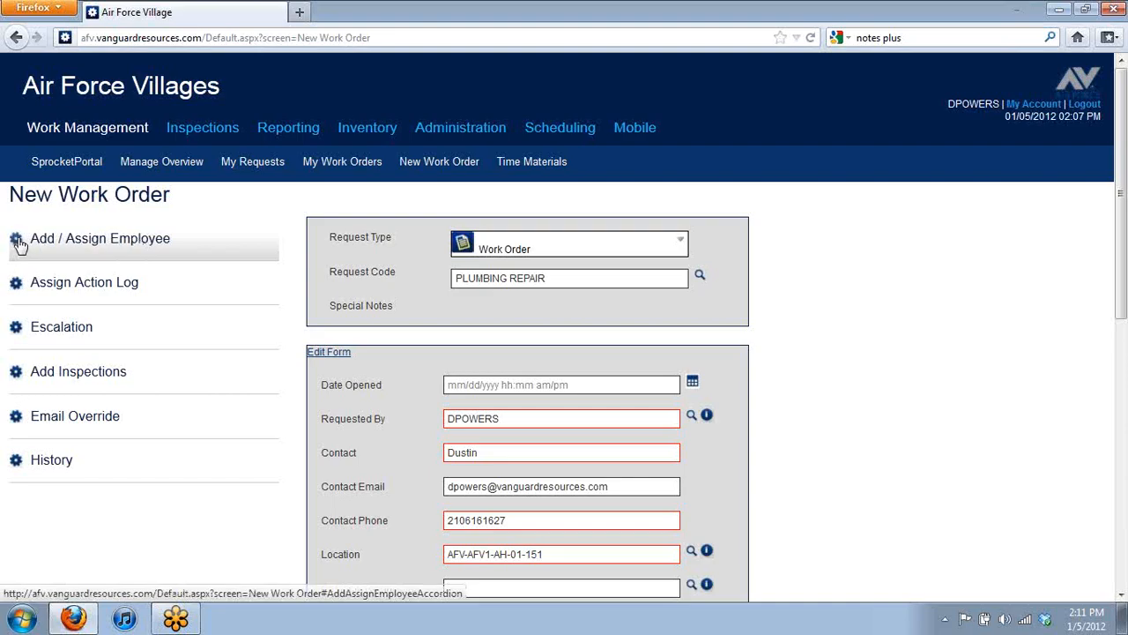
# Step: Expand the Add / Assign Employee section and review the form down and back up
pyautogui.click(19, 245)
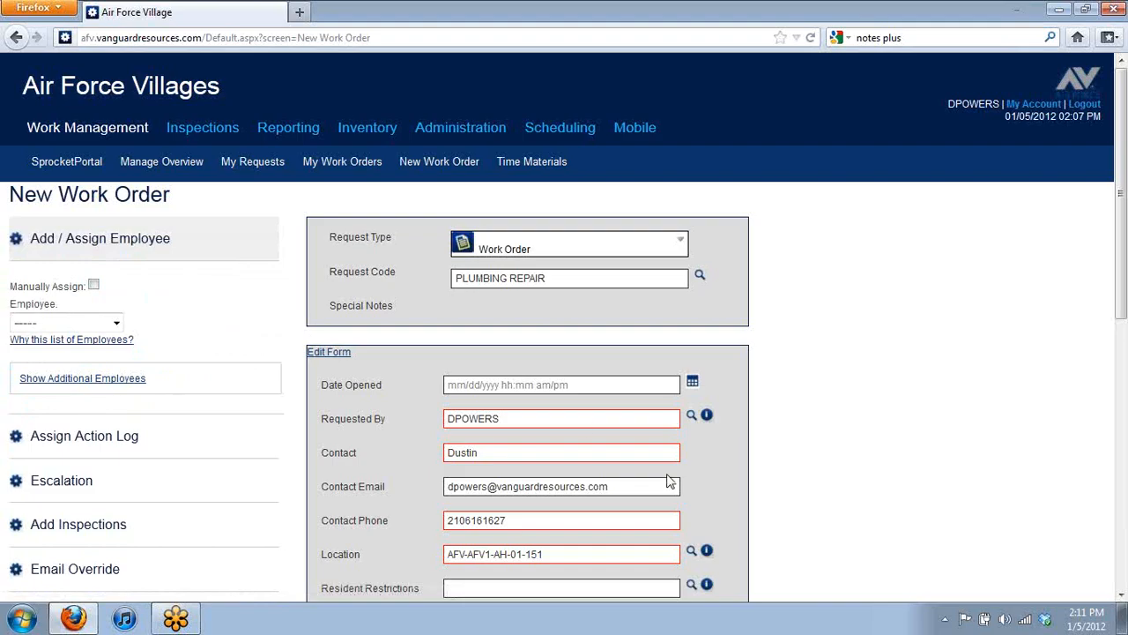
pyautogui.scroll(-2, 709, 476)
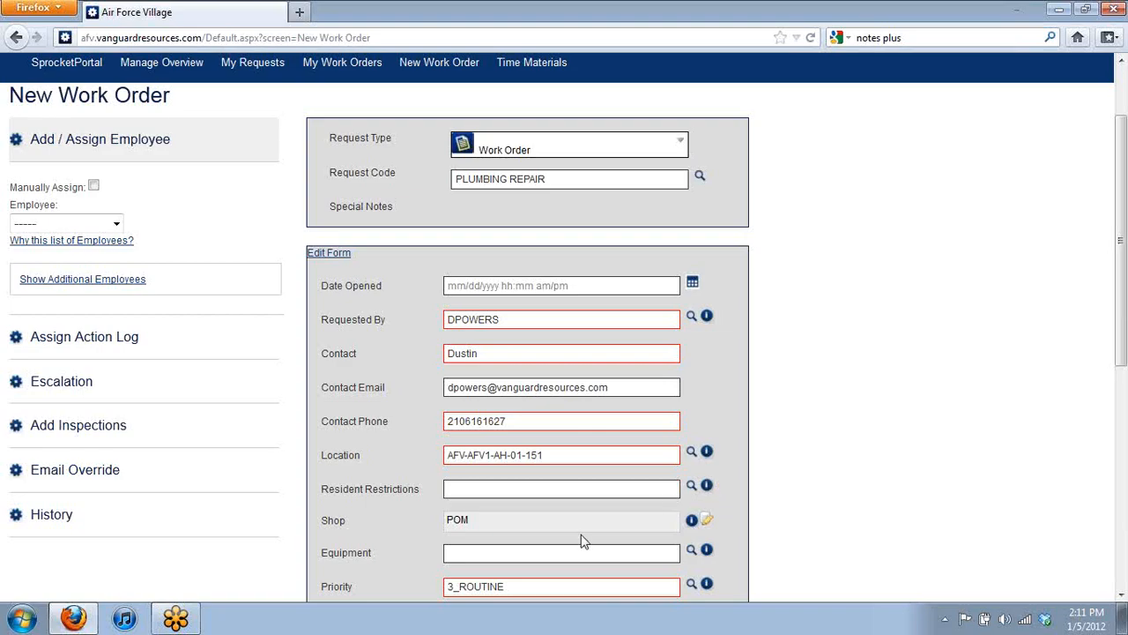
pyautogui.scroll(-5, 599, 529)
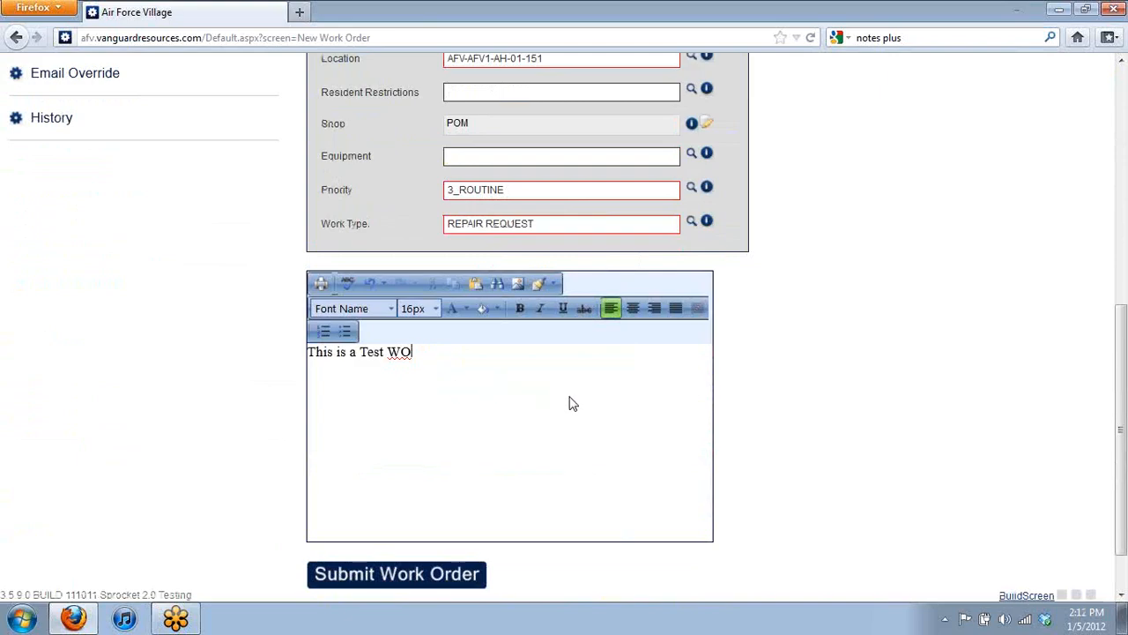
pyautogui.scroll(2, 570, 402)
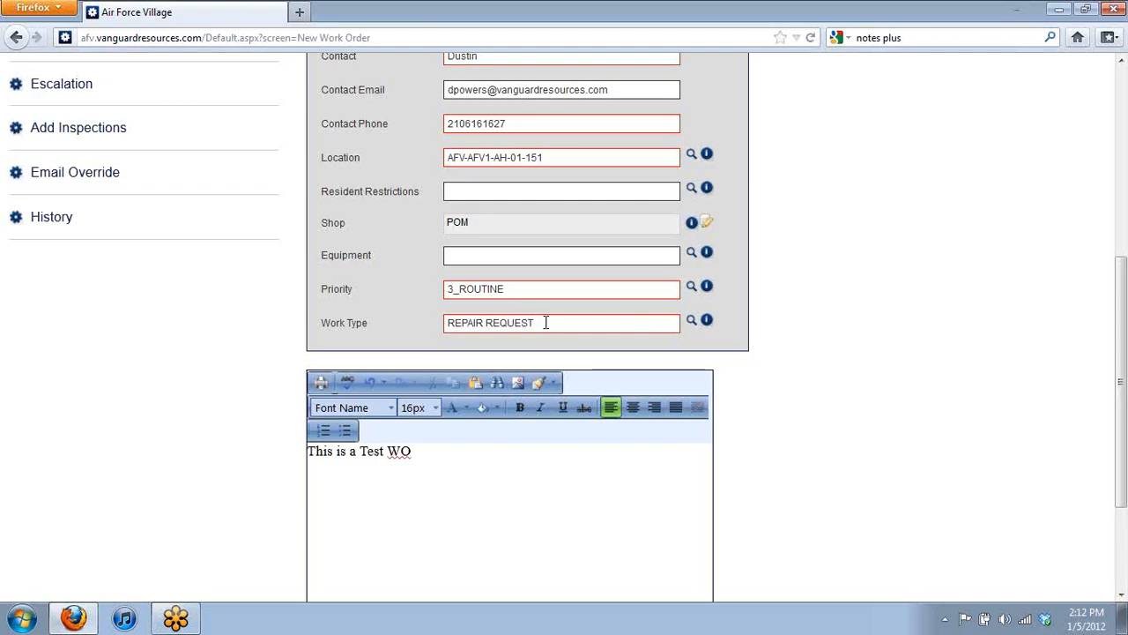
pyautogui.scroll(4, 543, 327)
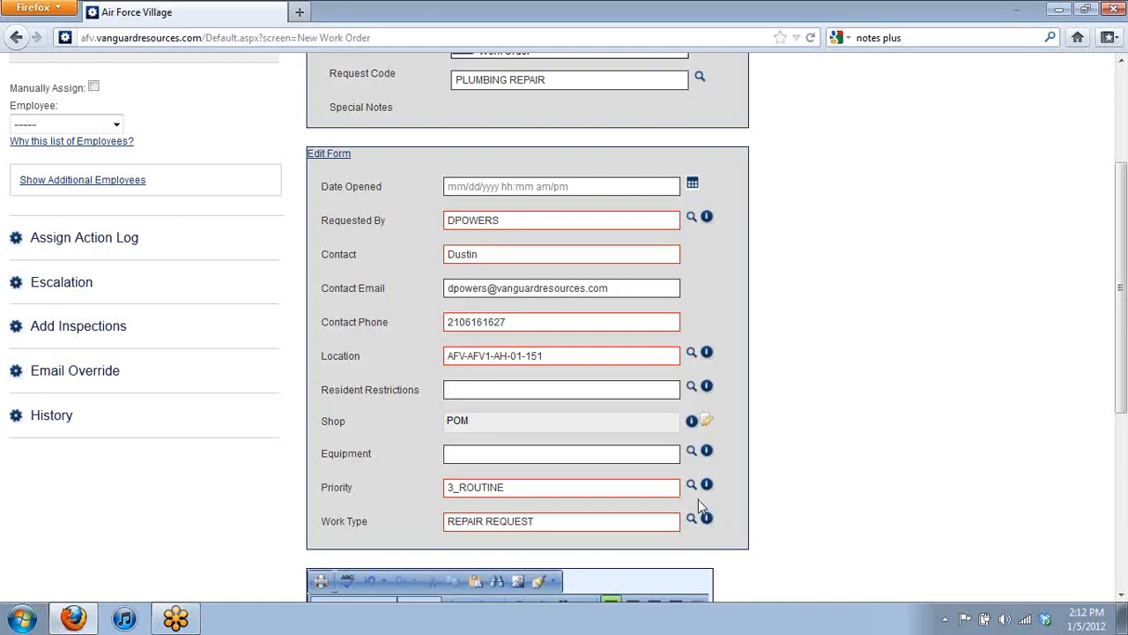
pyautogui.scroll(4, 553, 435)
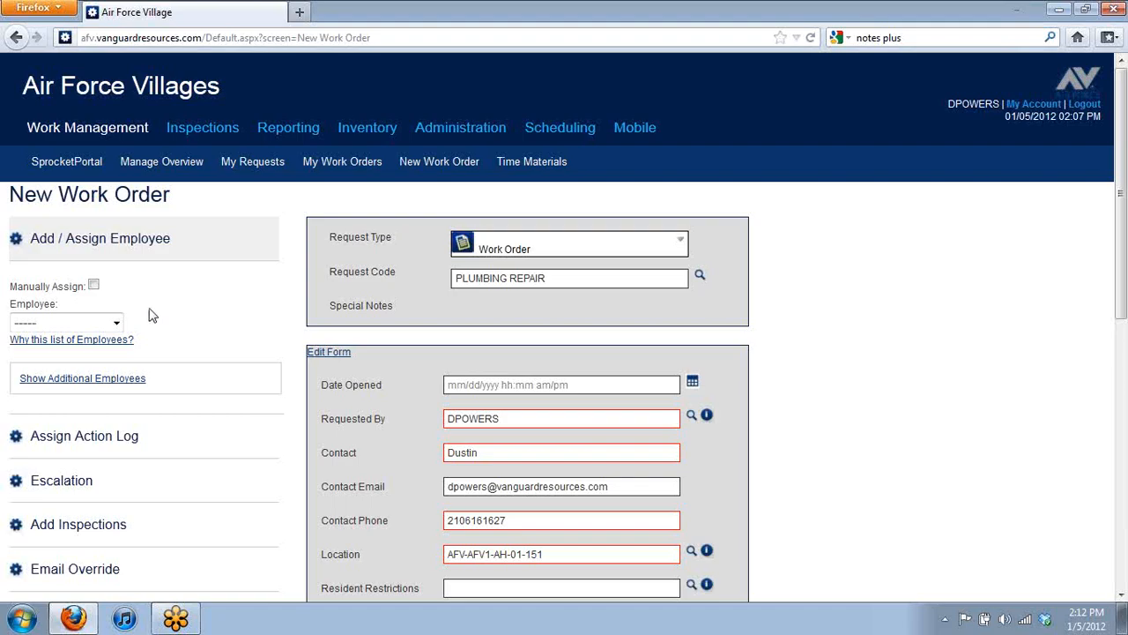
pyautogui.click(37, 256)
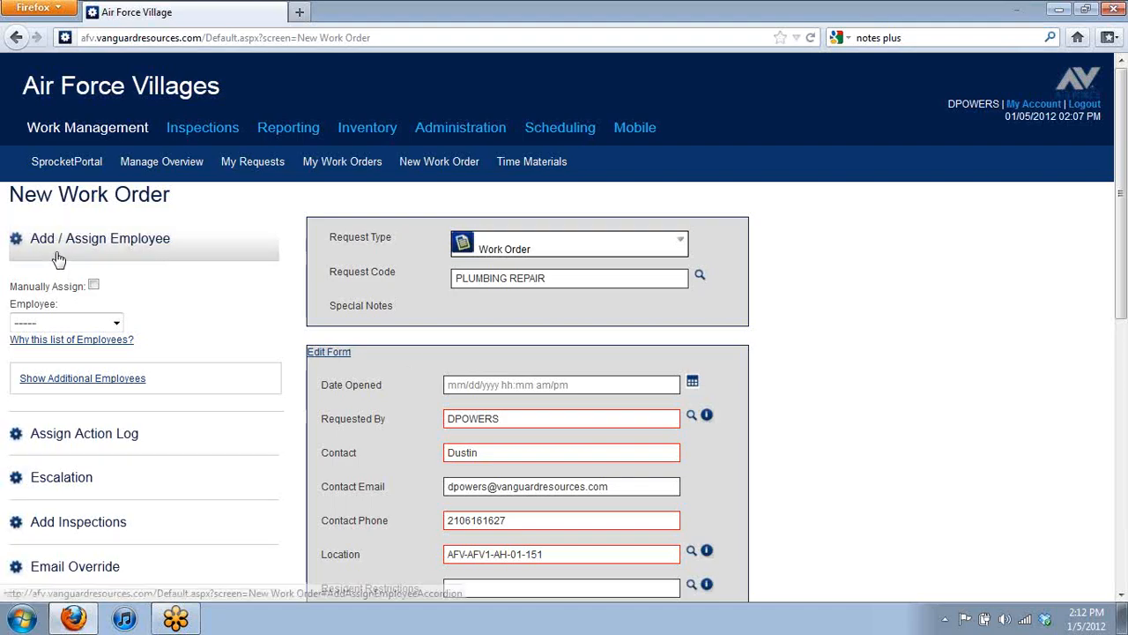
pyautogui.click(149, 251)
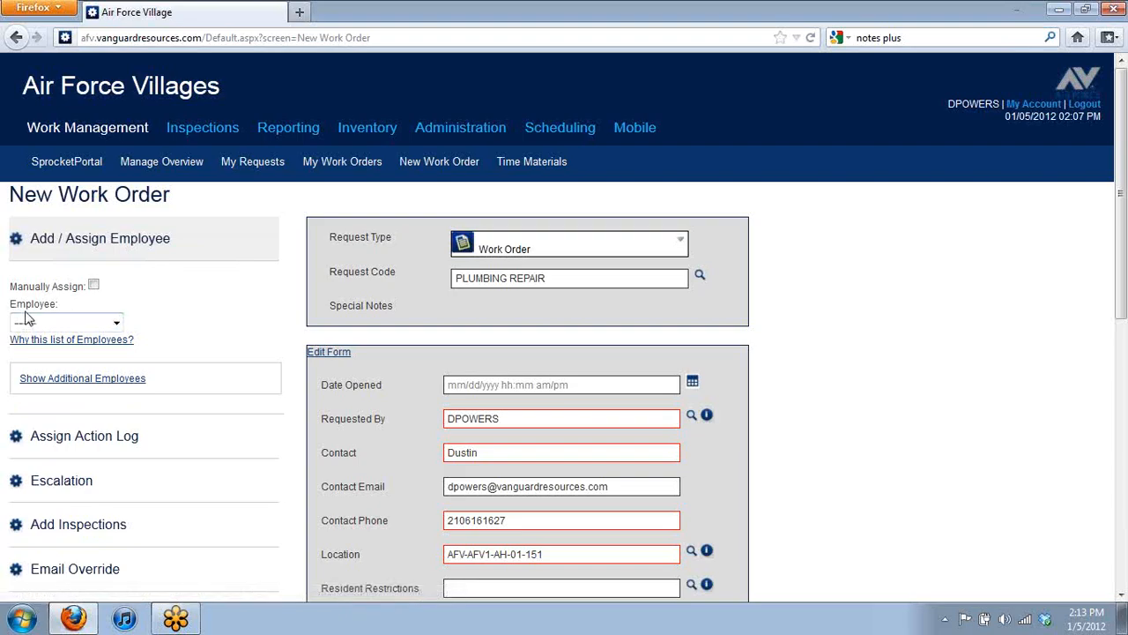
pyautogui.click(118, 325)
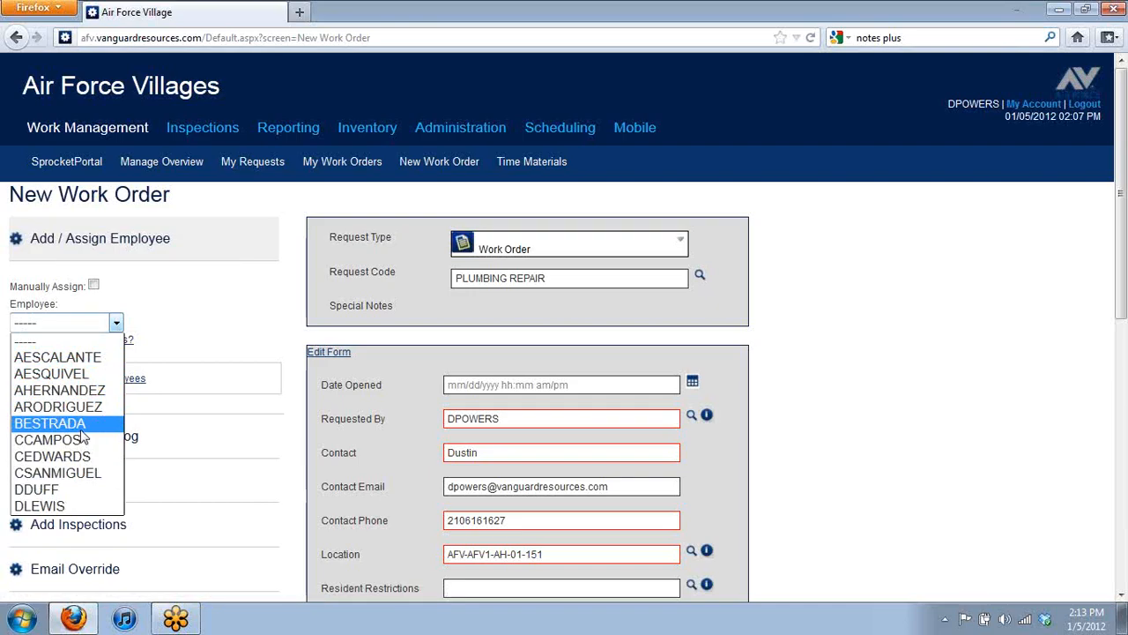
pyautogui.click(203, 334)
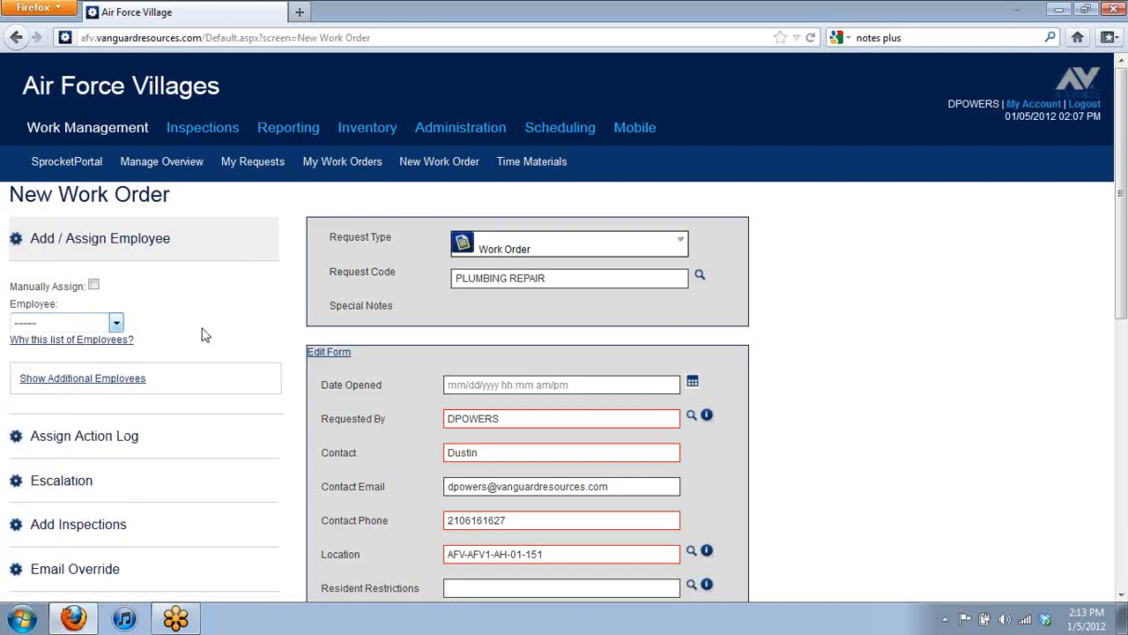
# Step: Open 'Why this list of Employees?' and move the Suggested Employees dialog aside to review the 17 matches
pyautogui.click(28, 349)
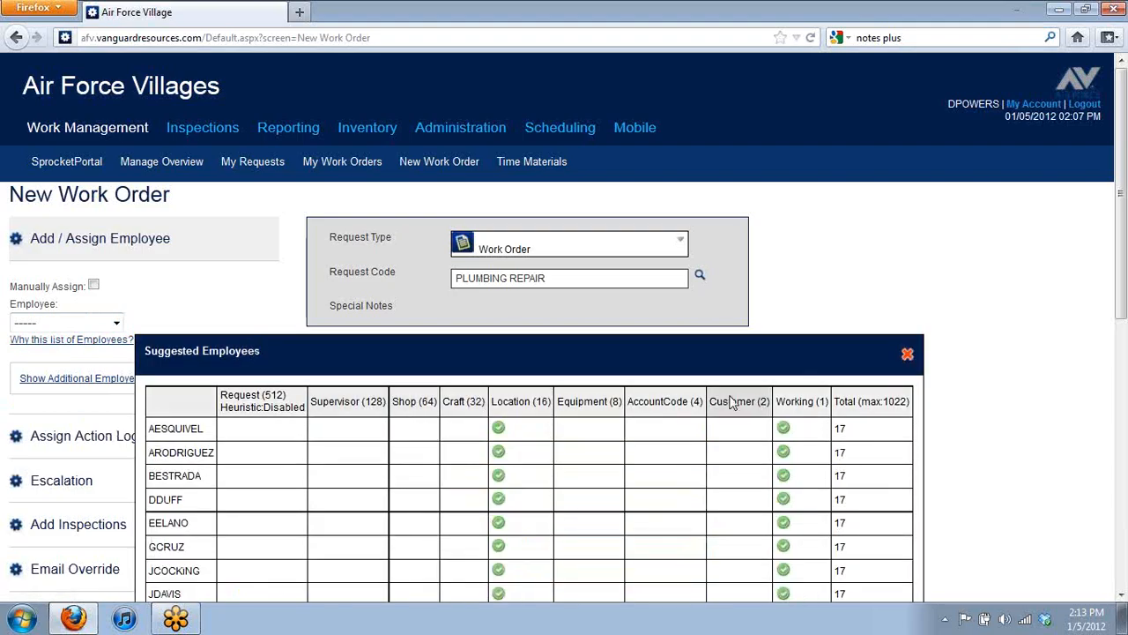
pyautogui.scroll(-4, 710, 398)
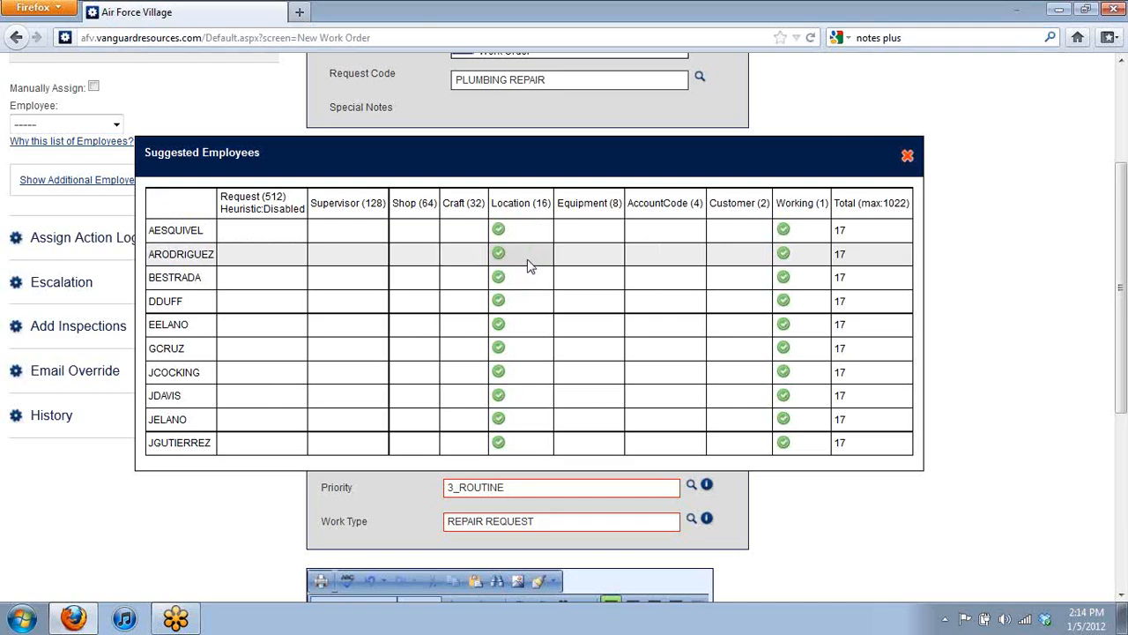
pyautogui.moveTo(547, 156); pyautogui.dragTo(587, 126)
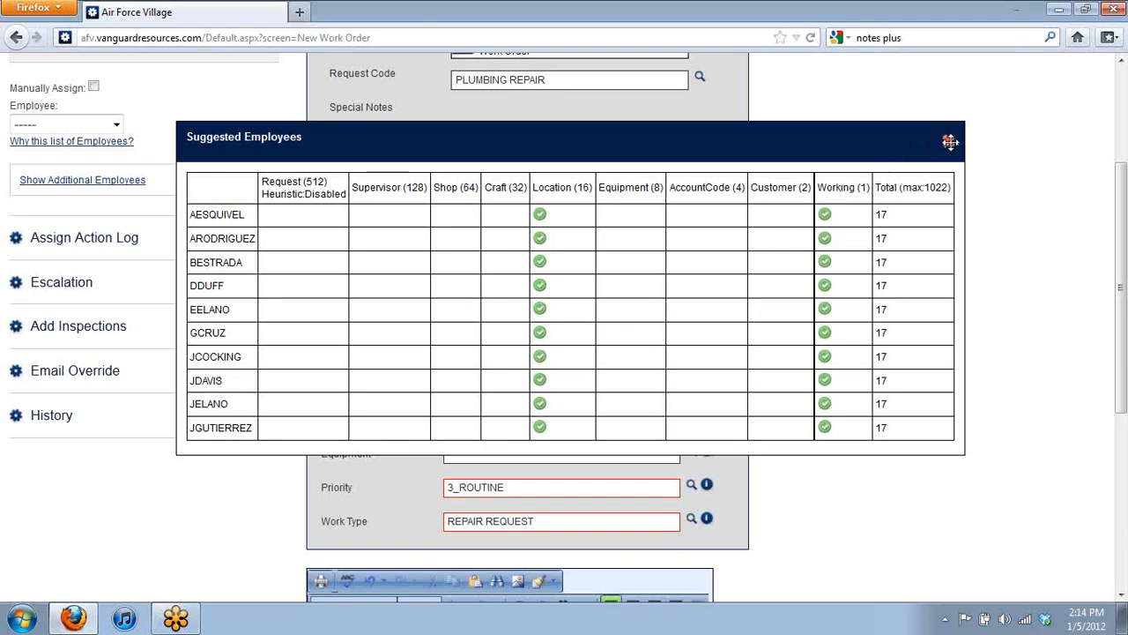
# Step: Close the Suggested Employees dialog and switch to manually assigning an employee
pyautogui.click(950, 141)
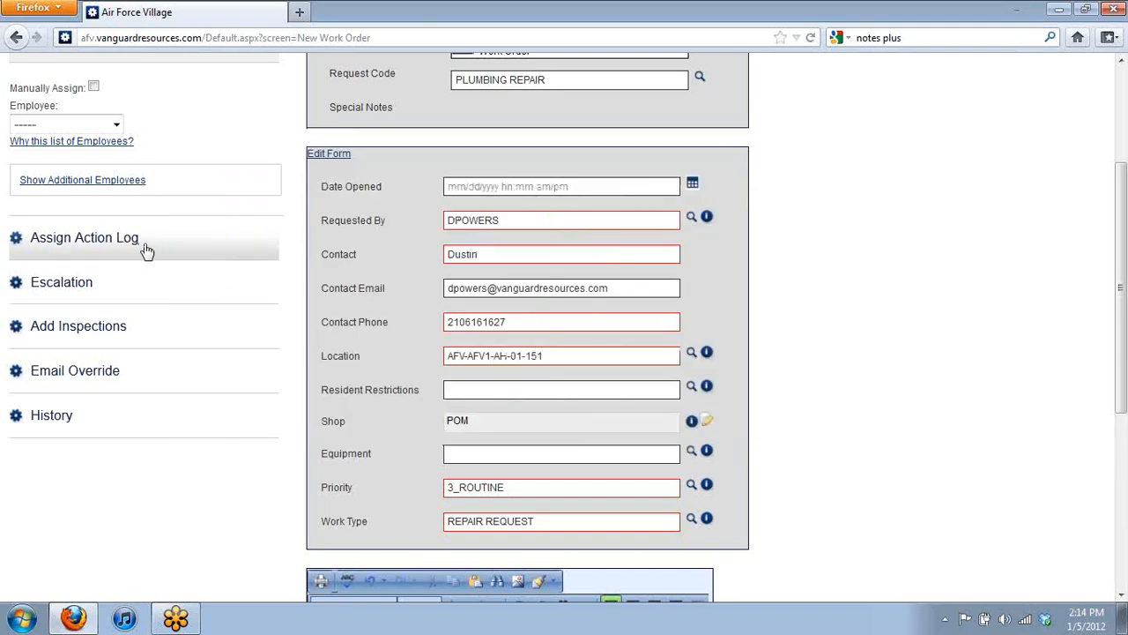
pyautogui.click(97, 223)
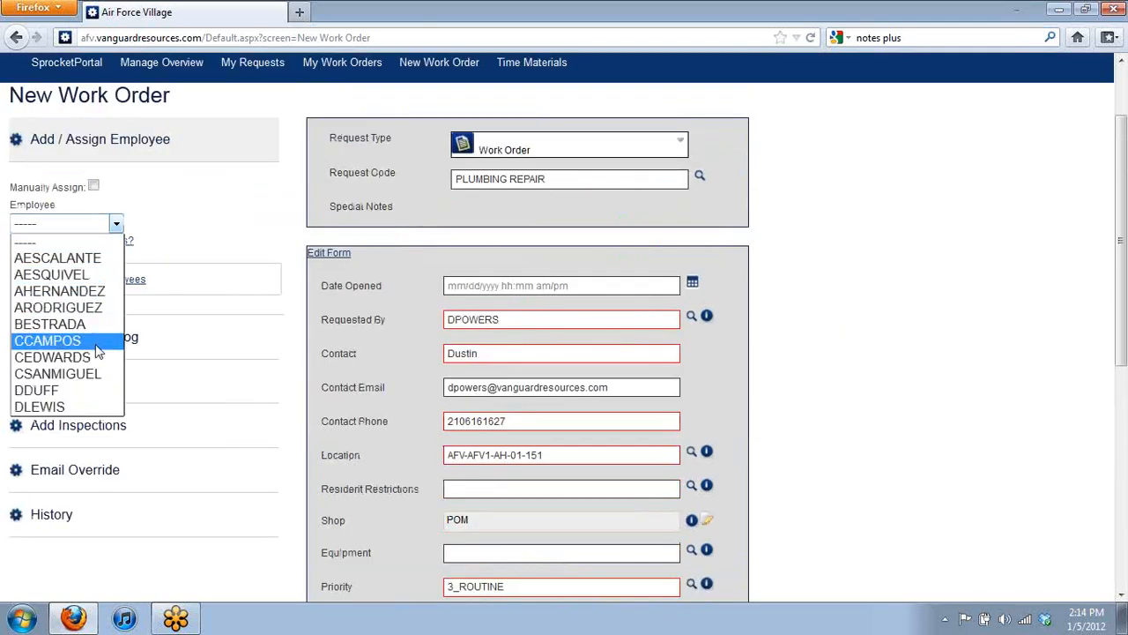
pyautogui.click(94, 188)
pyautogui.click(94, 188)
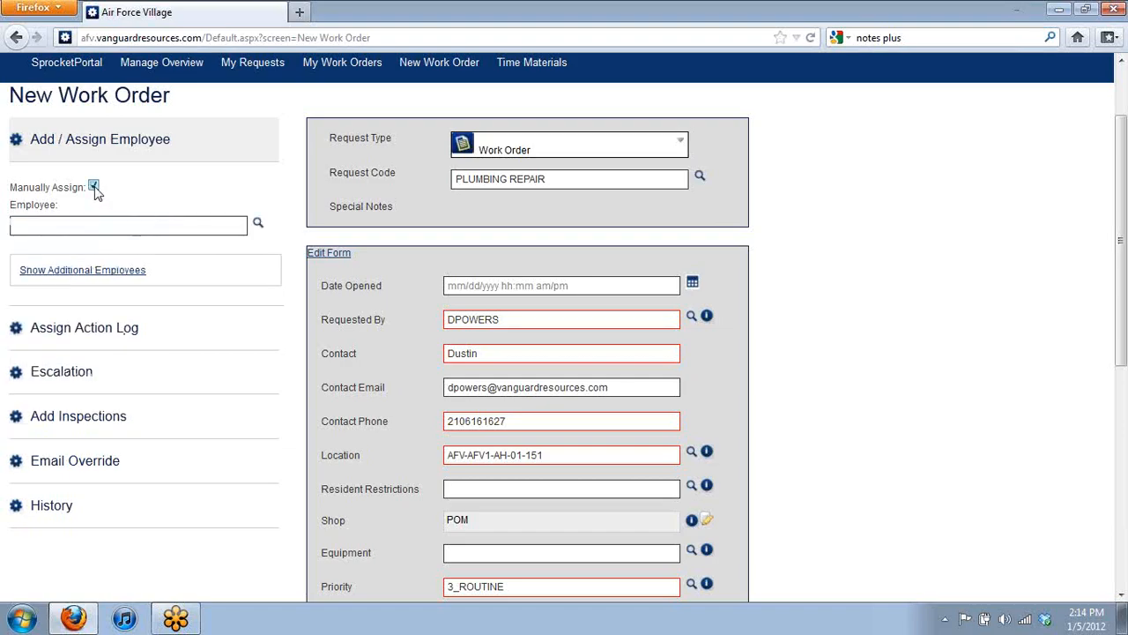
# Step: Assign the signed-in user's username as the employee and submit the work order
pyautogui.click(145, 227)
pyautogui.click(141, 254)
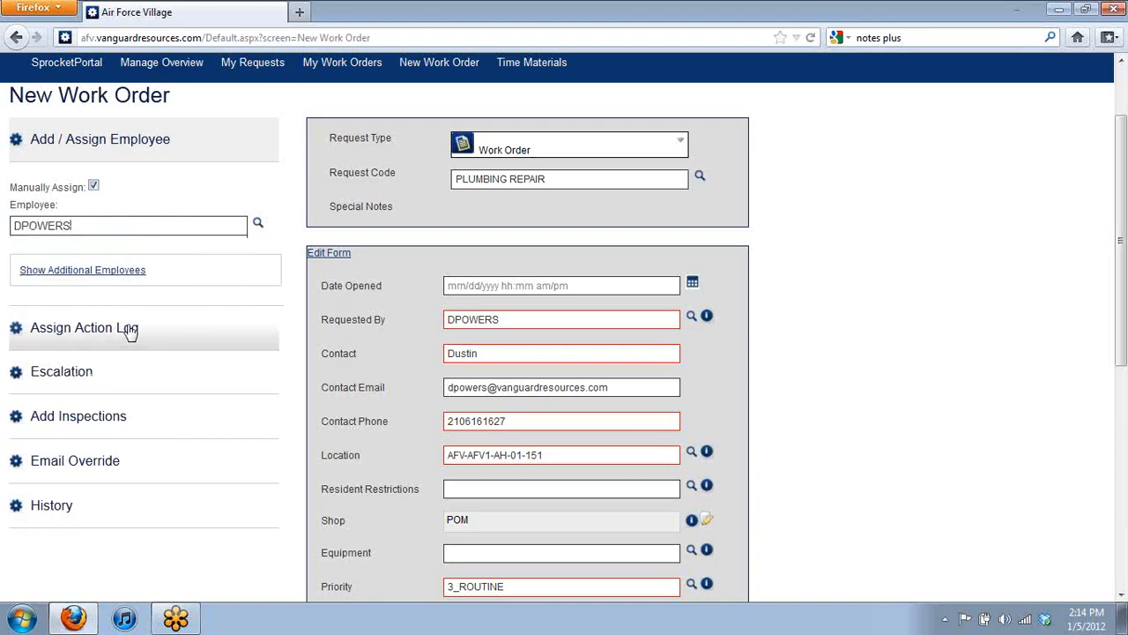
pyautogui.scroll(-8, 132, 328)
pyautogui.click(420, 509)
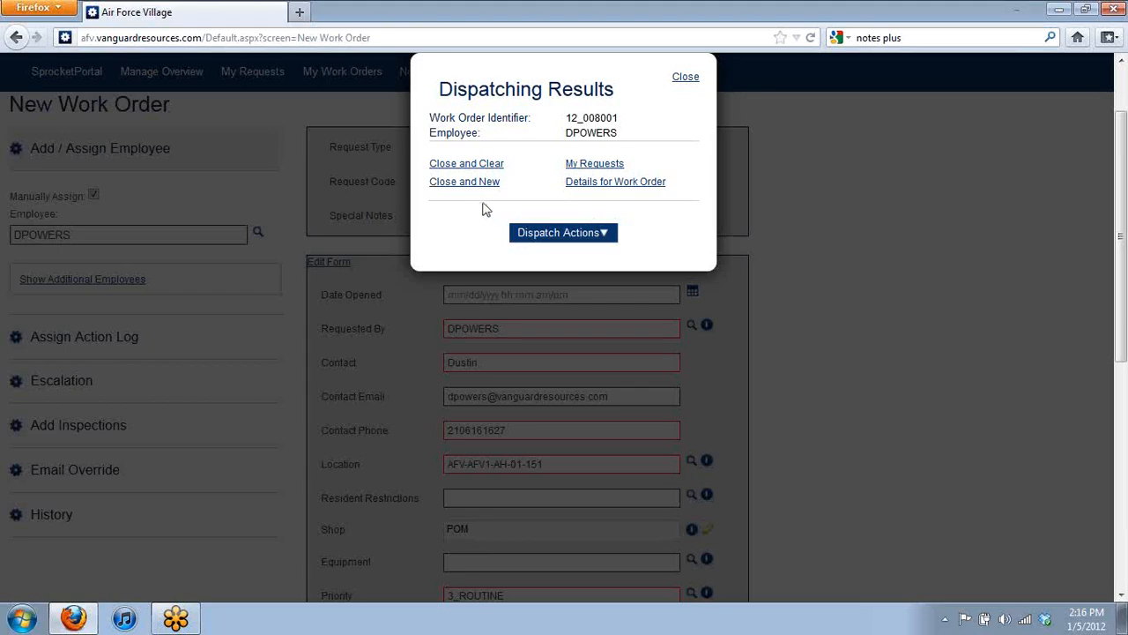
pyautogui.click(478, 167)
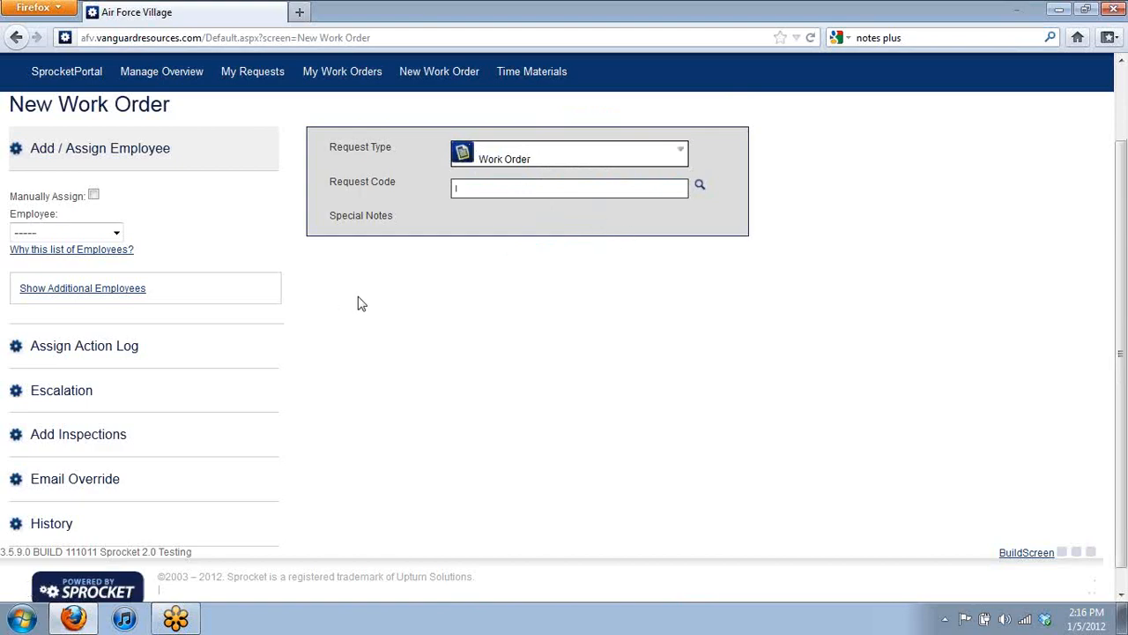
pyautogui.scroll(2, 360, 303)
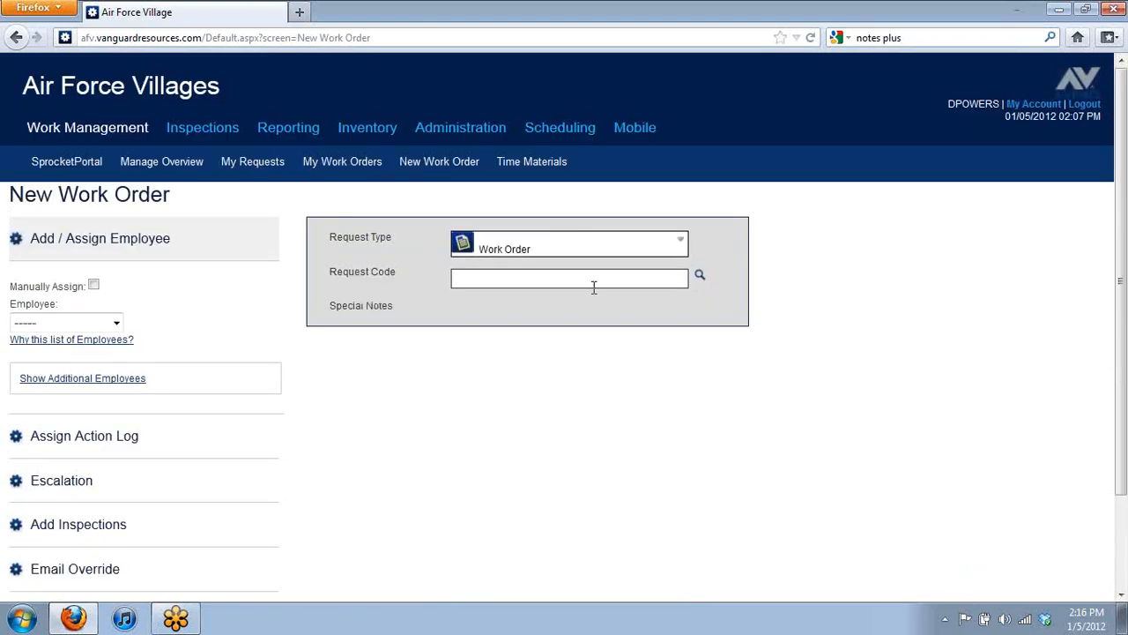
# Step: Open Manage Overview under Work Management and scroll through the 4576-result work order grid
pyautogui.click(157, 163)
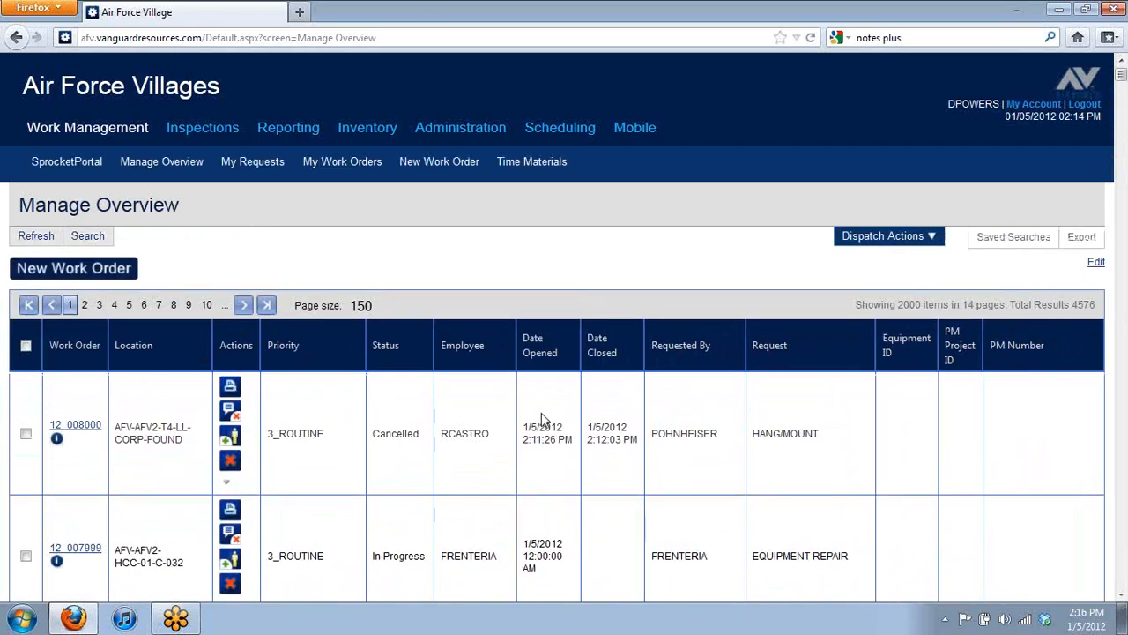
pyautogui.scroll(-5, 541, 412)
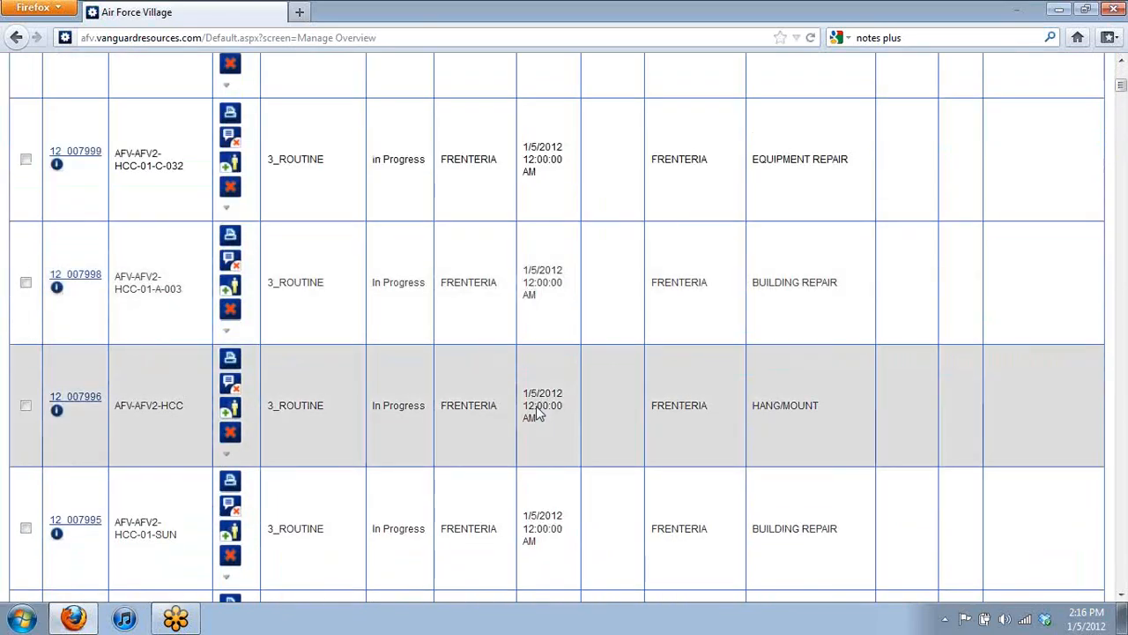
pyautogui.scroll(2, 536, 412)
pyautogui.scroll(3, 195, 141)
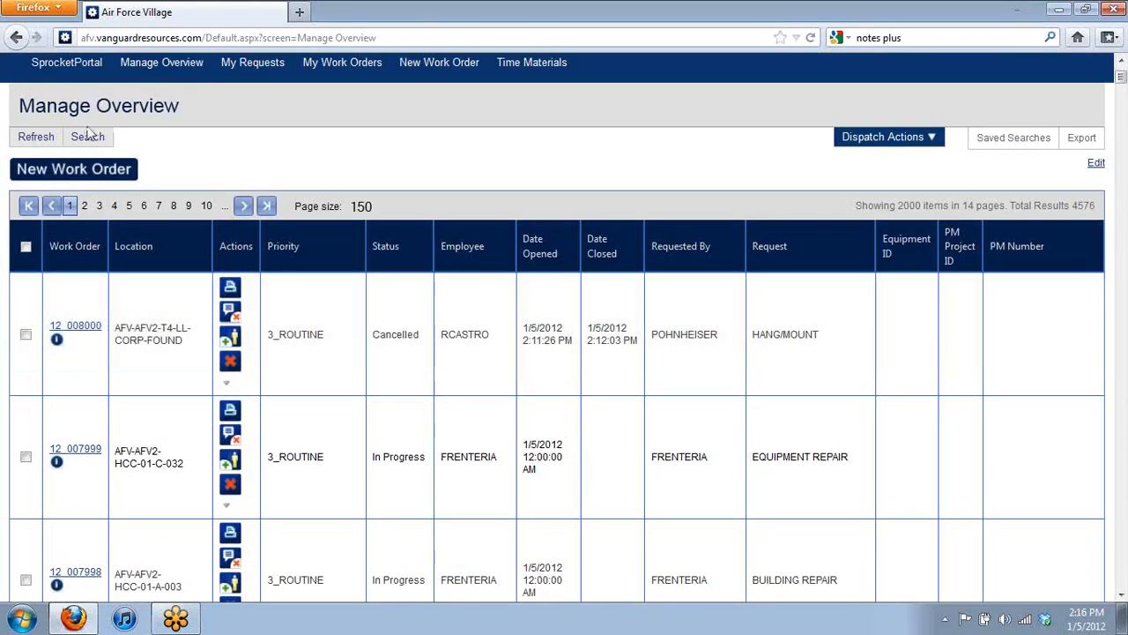
# Step: Remove the AFV2 location filter and rerun the search to list all 7976 work orders
pyautogui.click(88, 136)
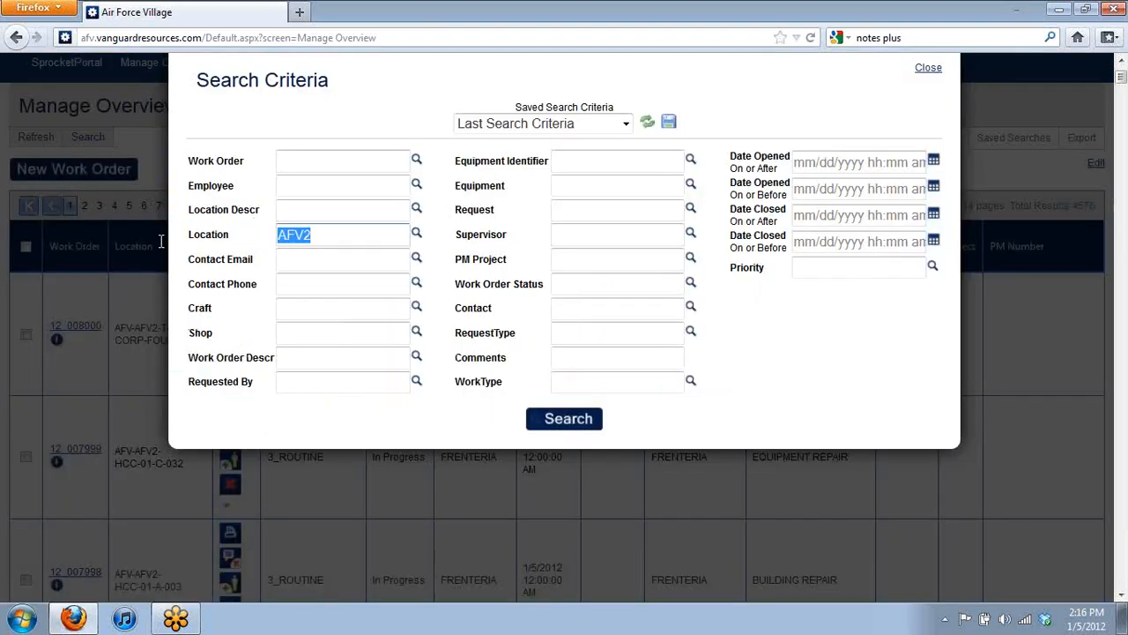
pyautogui.press('BackSpace')
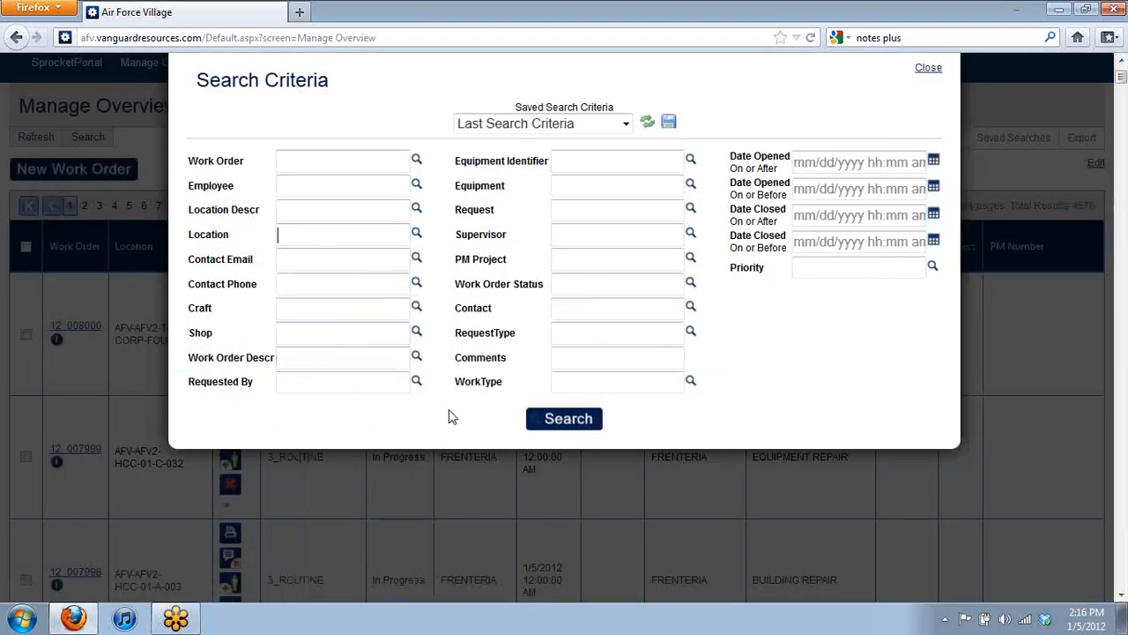
pyautogui.click(572, 423)
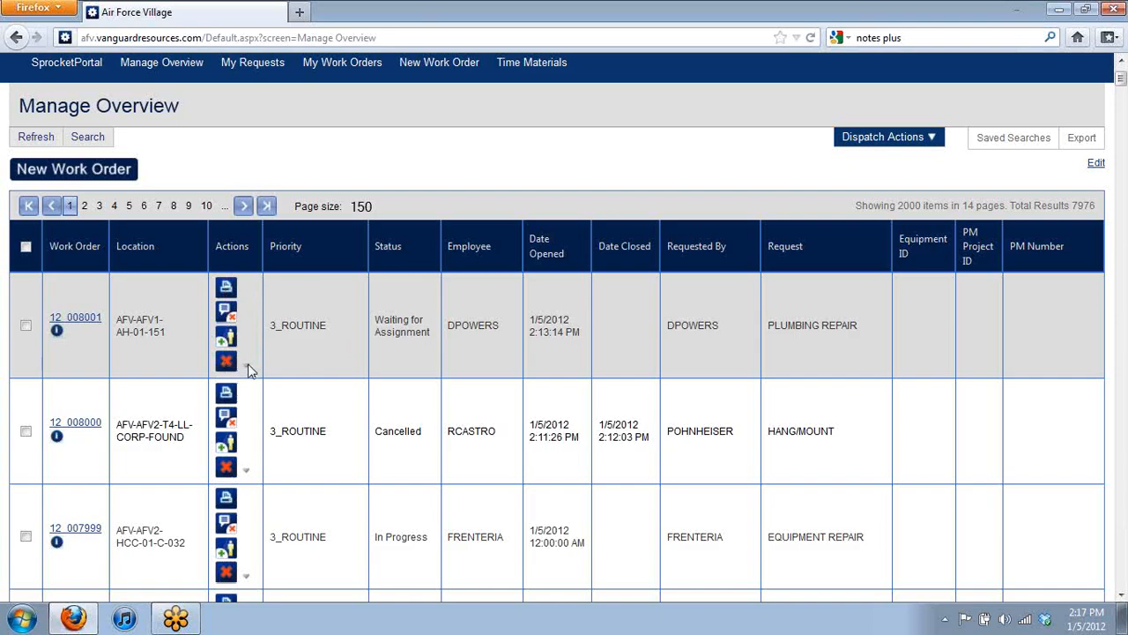
# Step: Tick the checkboxes for work orders 12_008001, 12_008000 and 12_007999
pyautogui.click(247, 369)
pyautogui.click(26, 325)
pyautogui.click(25, 433)
pyautogui.click(25, 537)
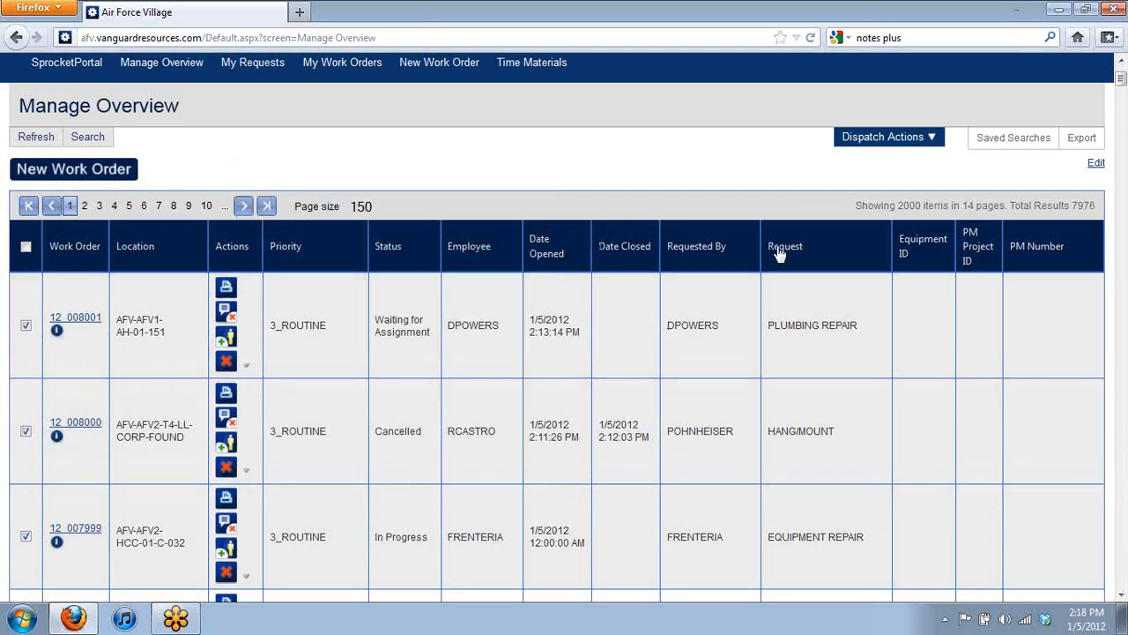
pyautogui.click(919, 139)
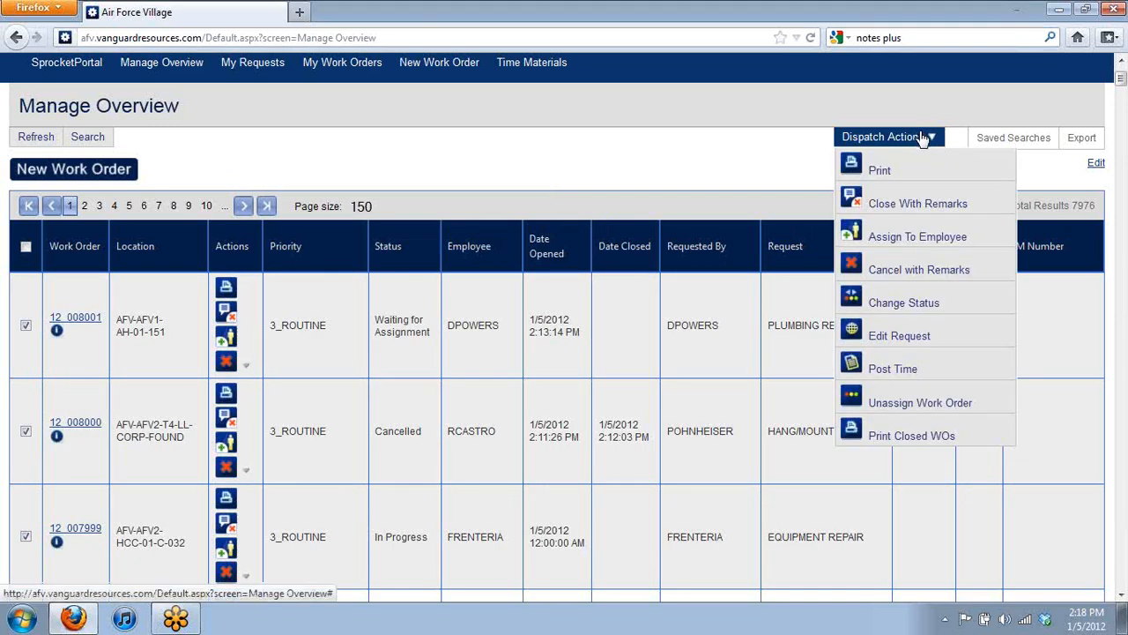
pyautogui.click(893, 369)
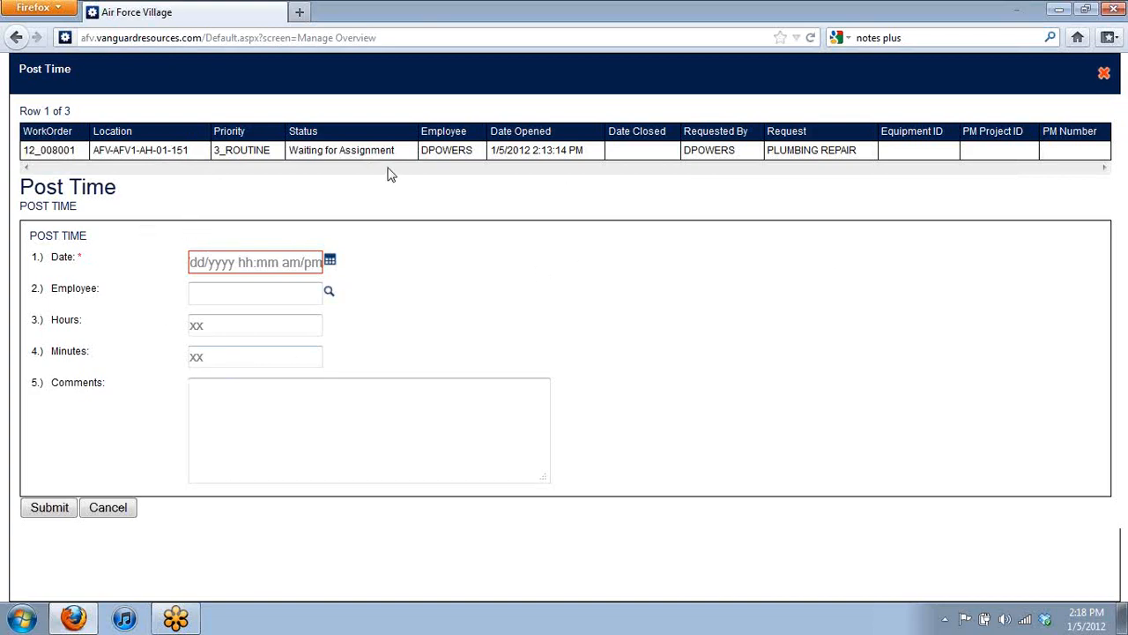
pyautogui.click(118, 512)
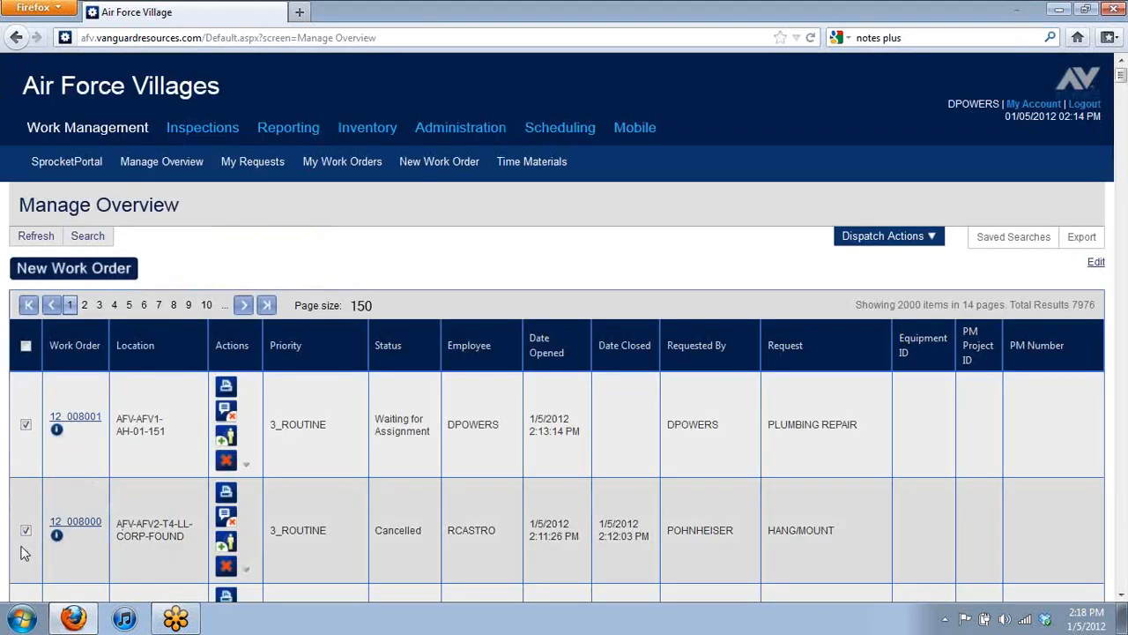
# Step: Uncheck 12_007999 and 12_008000, keeping 12_008001, and choose Dispatch Actions > Post Time
pyautogui.scroll(-2, 36, 551)
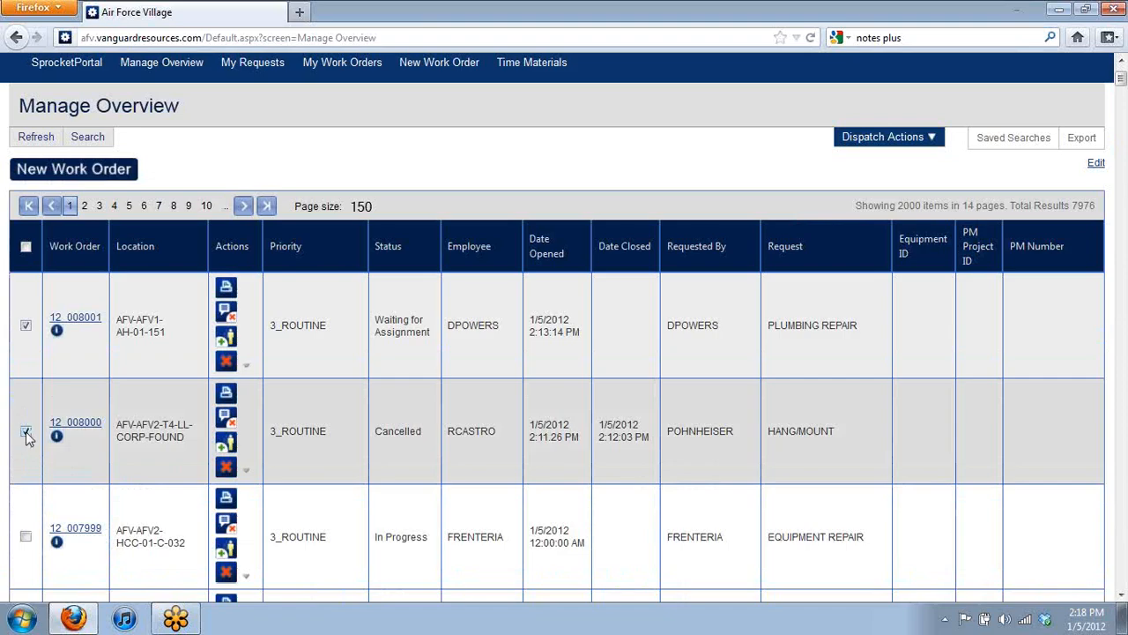
pyautogui.click(26, 431)
pyautogui.click(886, 137)
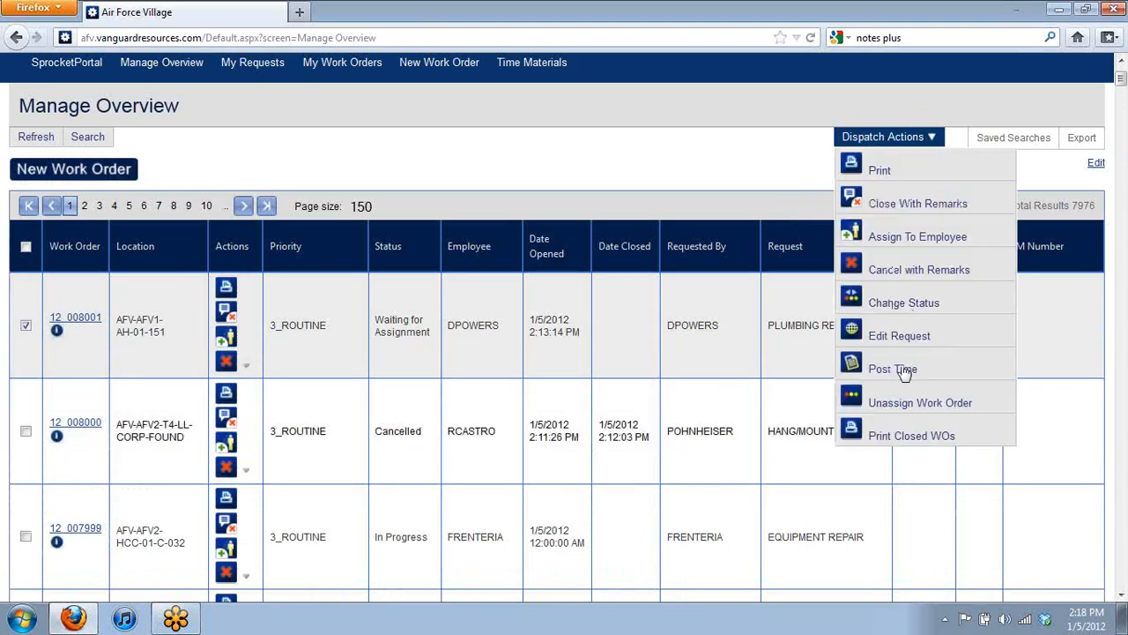
pyautogui.click(897, 369)
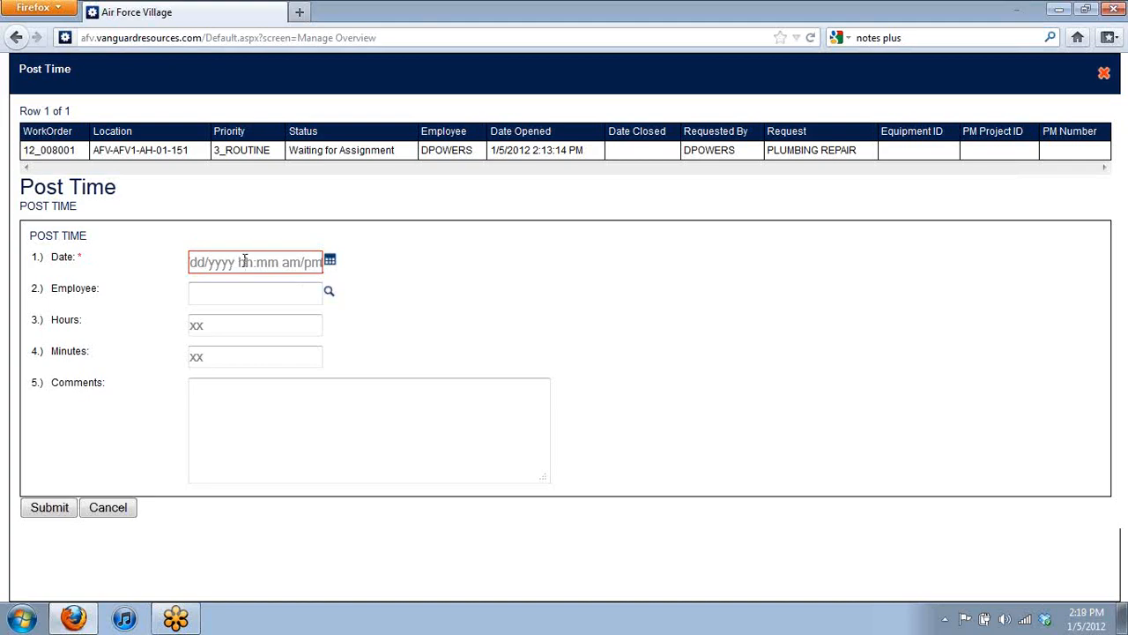
# Step: Fill the Post Time date for work order 12_008001 as 01/05/2012, then go to Employee
pyautogui.click(226, 283)
pyautogui.click(274, 299)
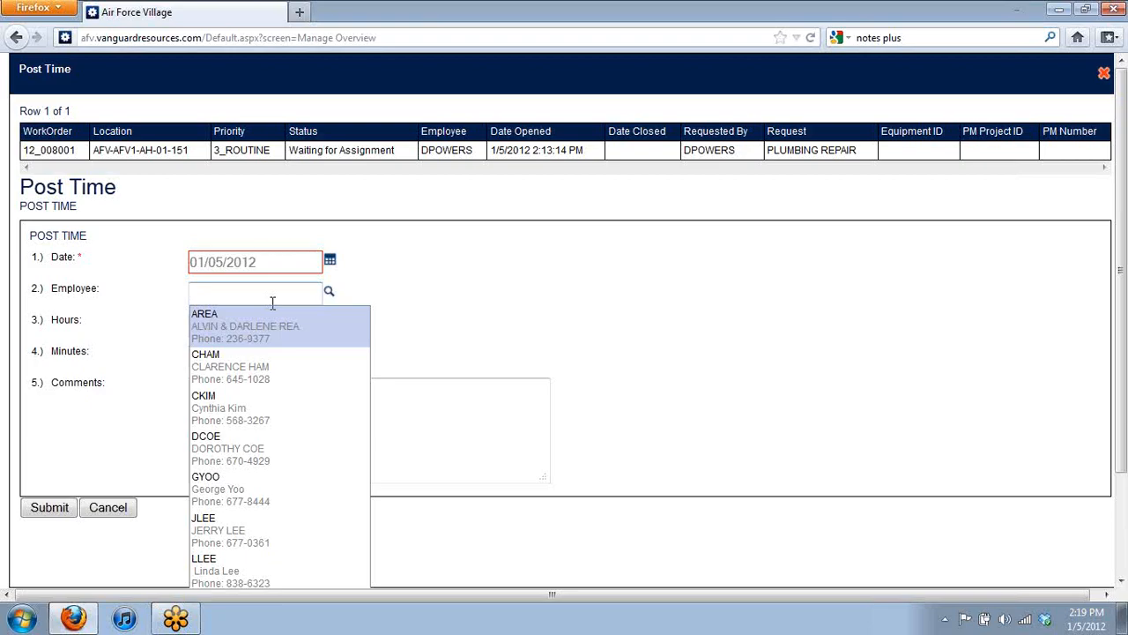
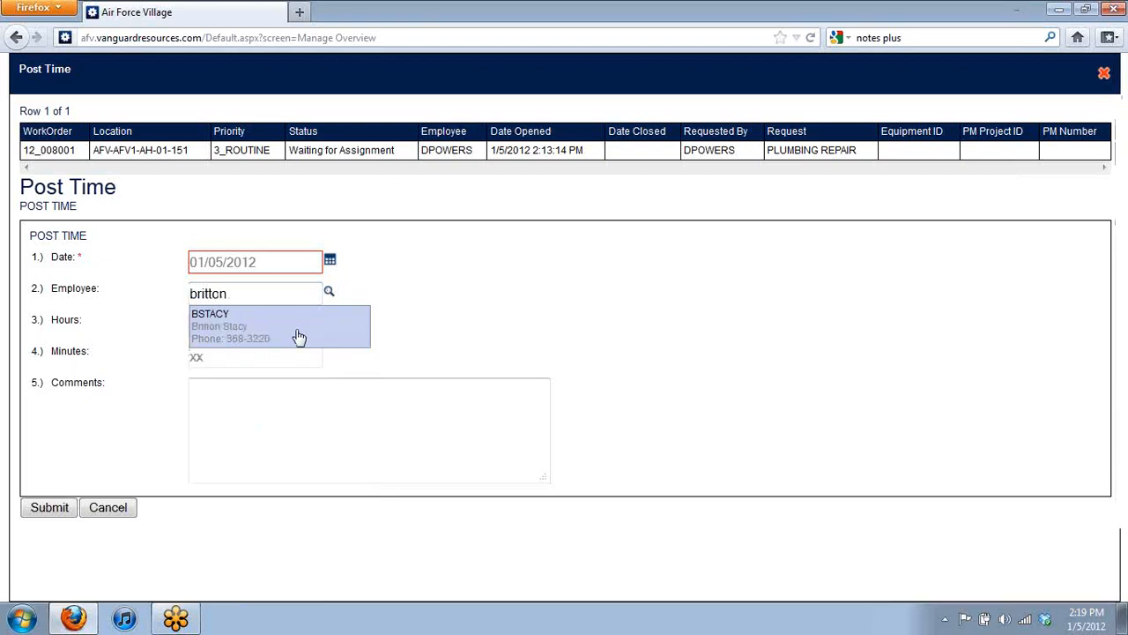
# Step: Enter the employee's username and pick the single matching employee from the suggestions
pyautogui.click(299, 336)
# Step: Post 1 hour 15 minutes with the comment 'Placed plunger in bathroom' and submit
pyautogui.click(279, 325)
pyautogui.write('1')
pyautogui.click(276, 355)
pyautogui.write('15')
pyautogui.click(295, 405)
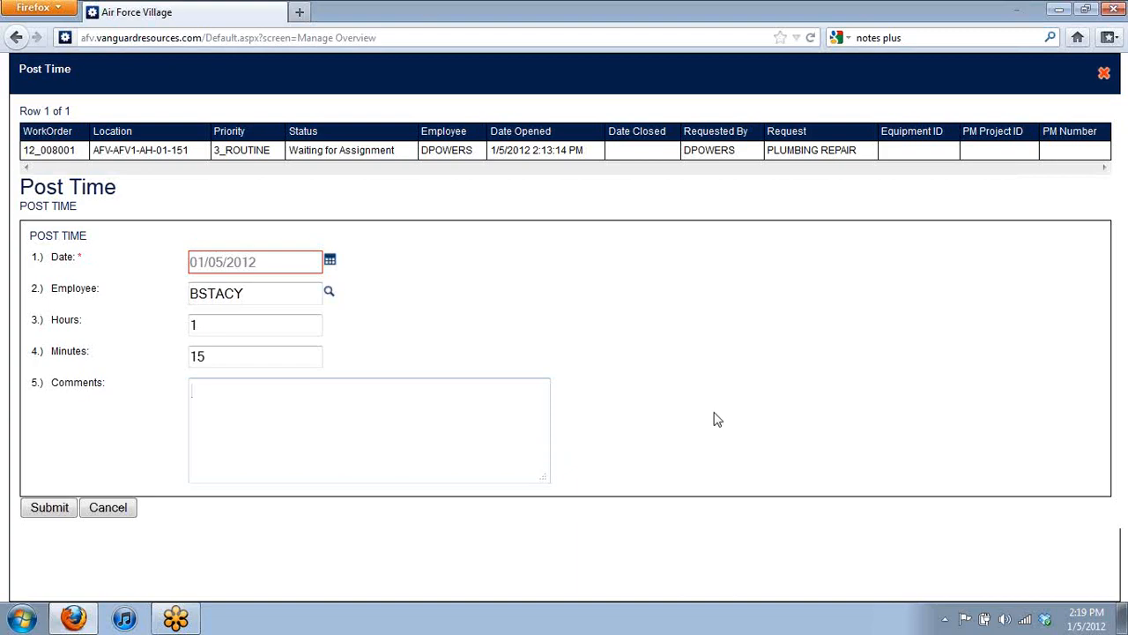
pyautogui.write('Placed plunger in bathroom')
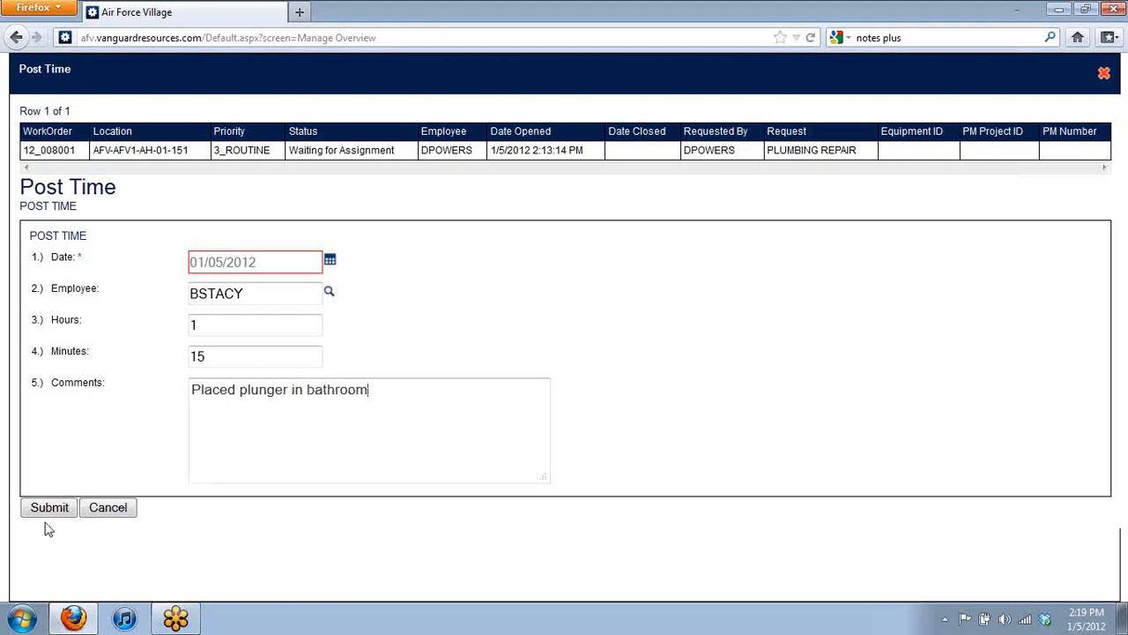
pyautogui.click(49, 508)
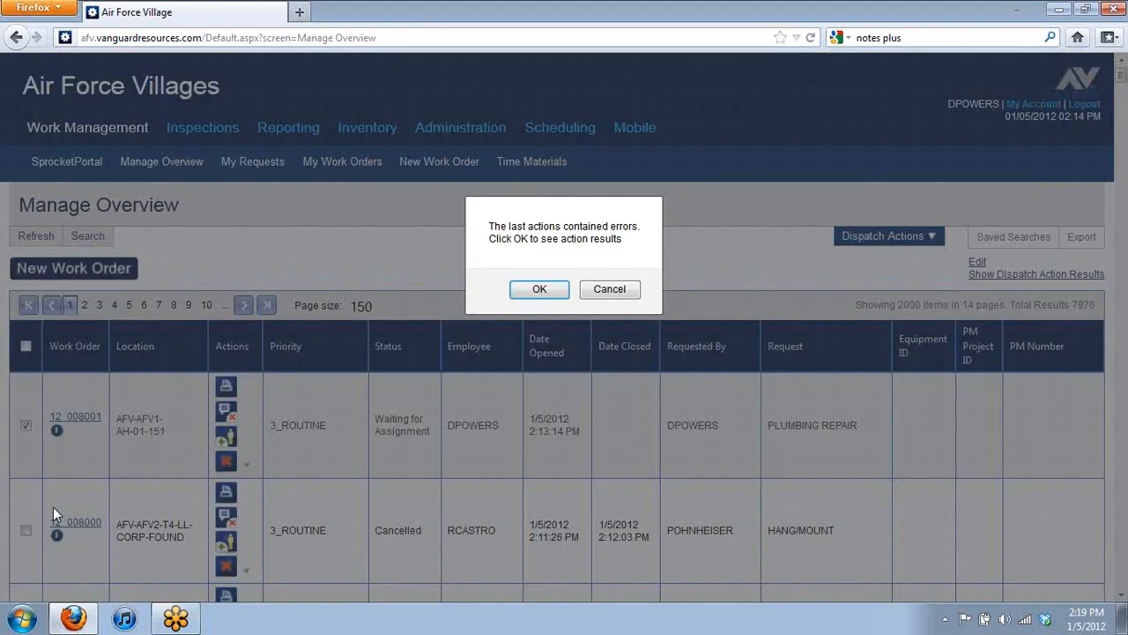
# Step: Review the Action Results showing time postings are rejected in Waiting for Assignment status, then close them
pyautogui.click(554, 292)
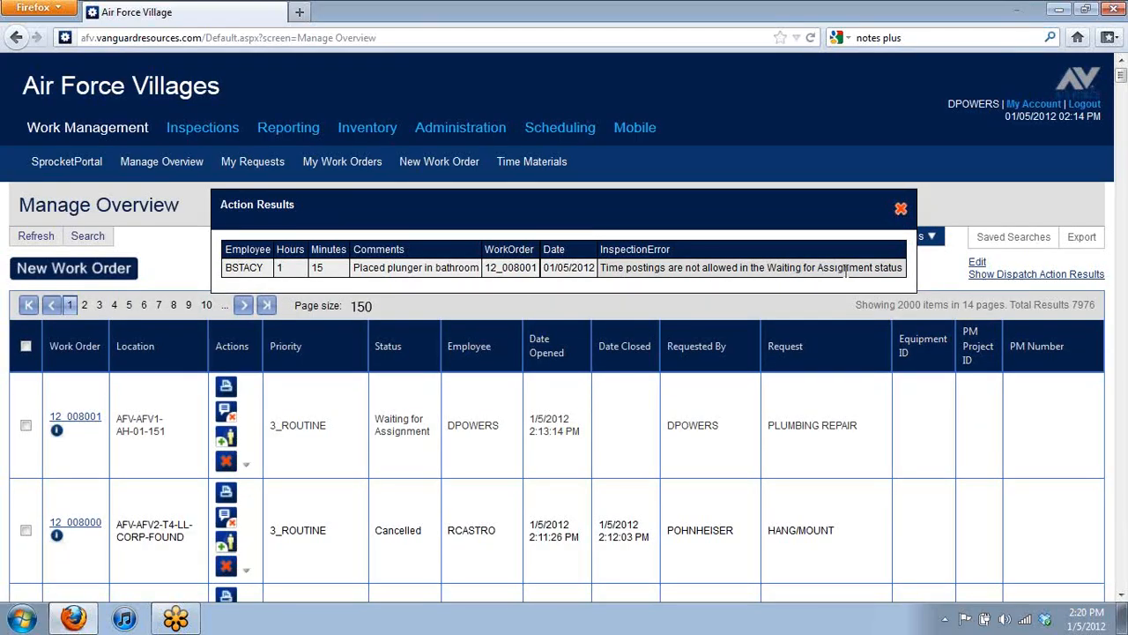
pyautogui.moveTo(418, 219); pyautogui.dragTo(397, 282)
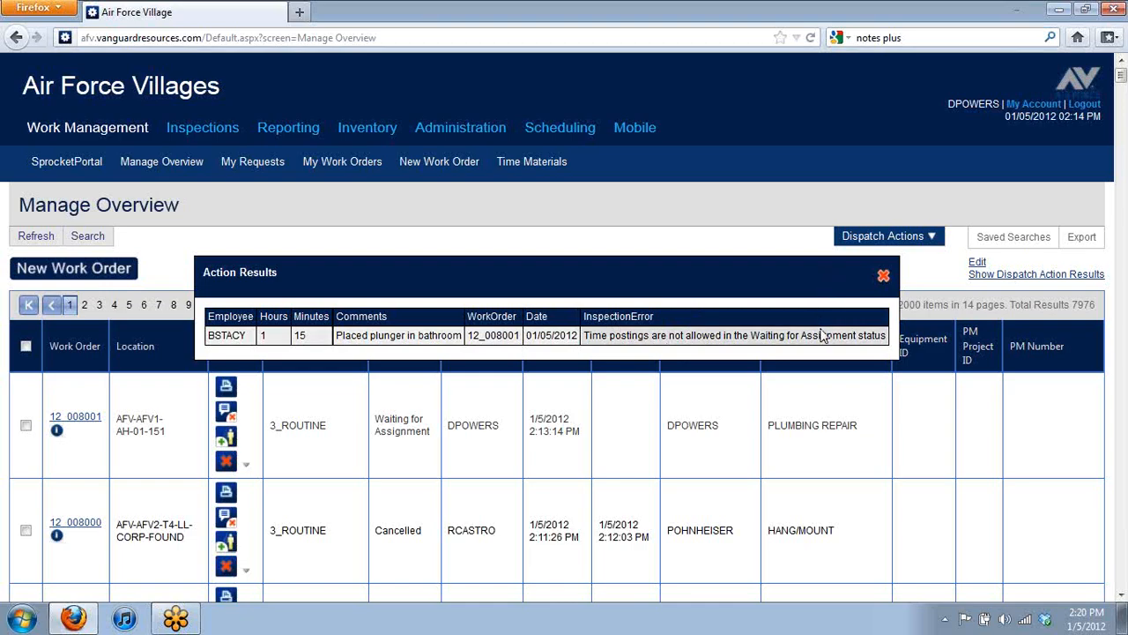
pyautogui.click(882, 276)
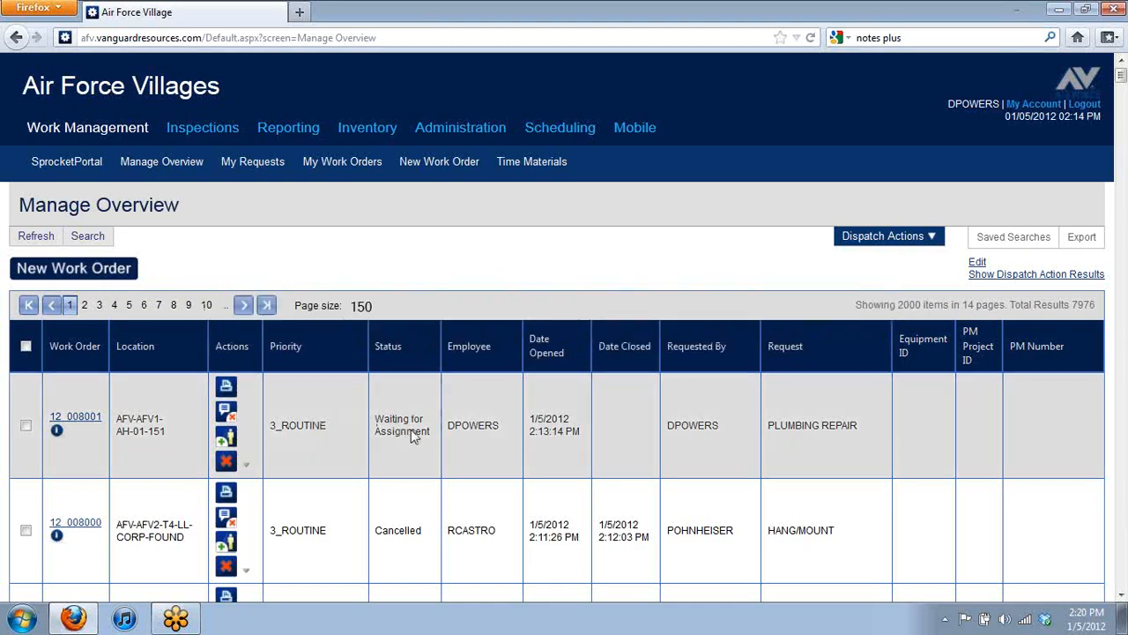
# Step: Assign work order 12_008001 to the selected employee and submit the assignment
pyautogui.click(230, 441)
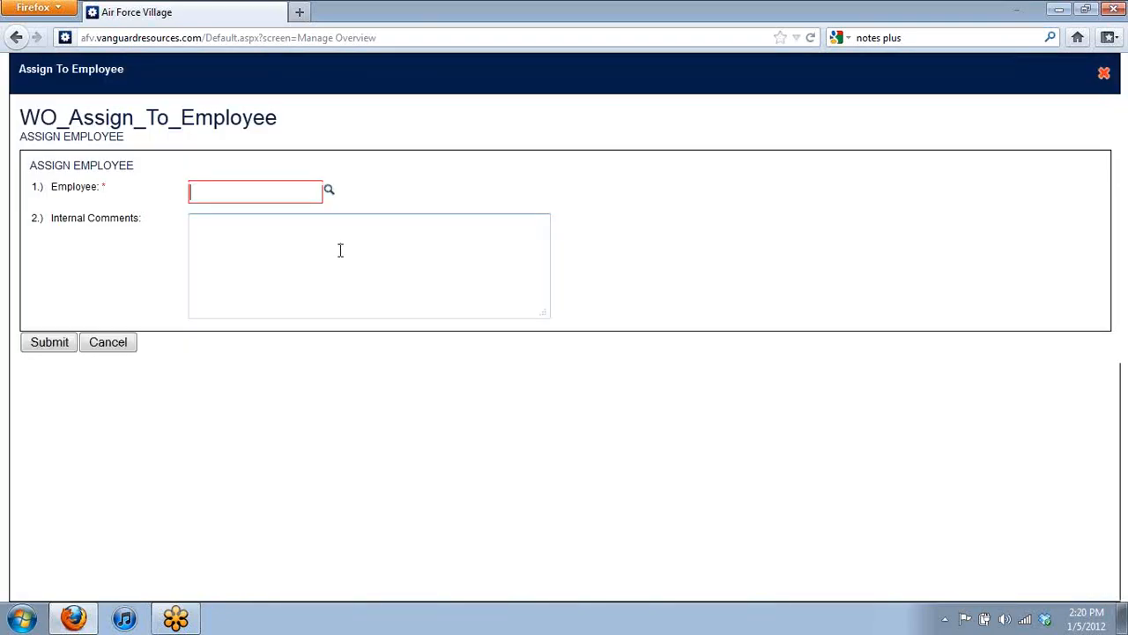
pyautogui.click(272, 193)
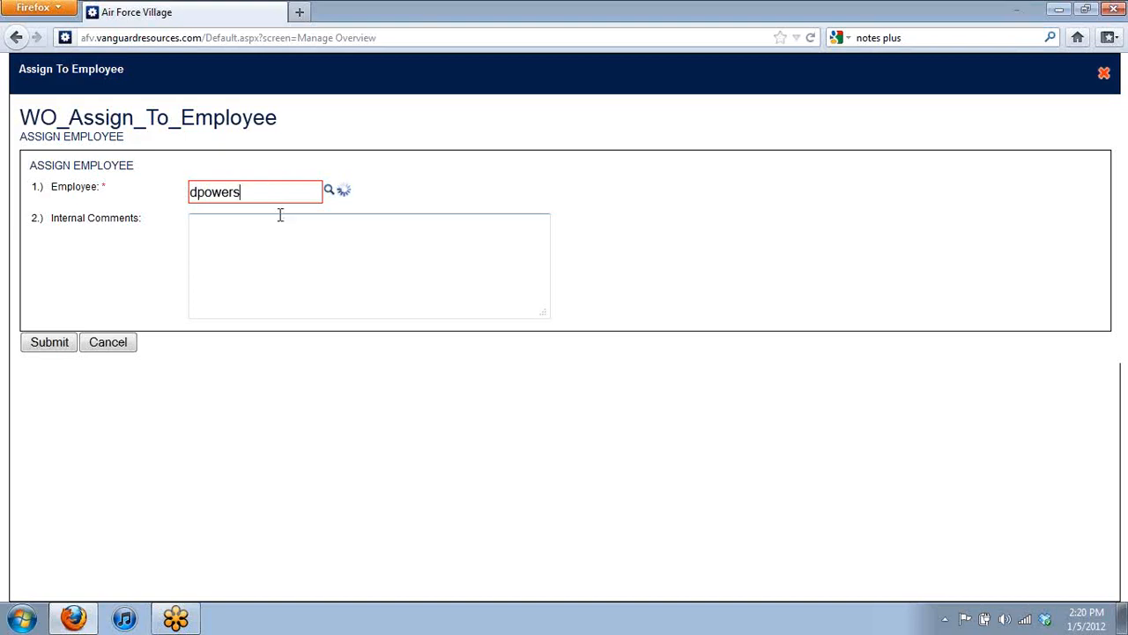
pyautogui.click(277, 227)
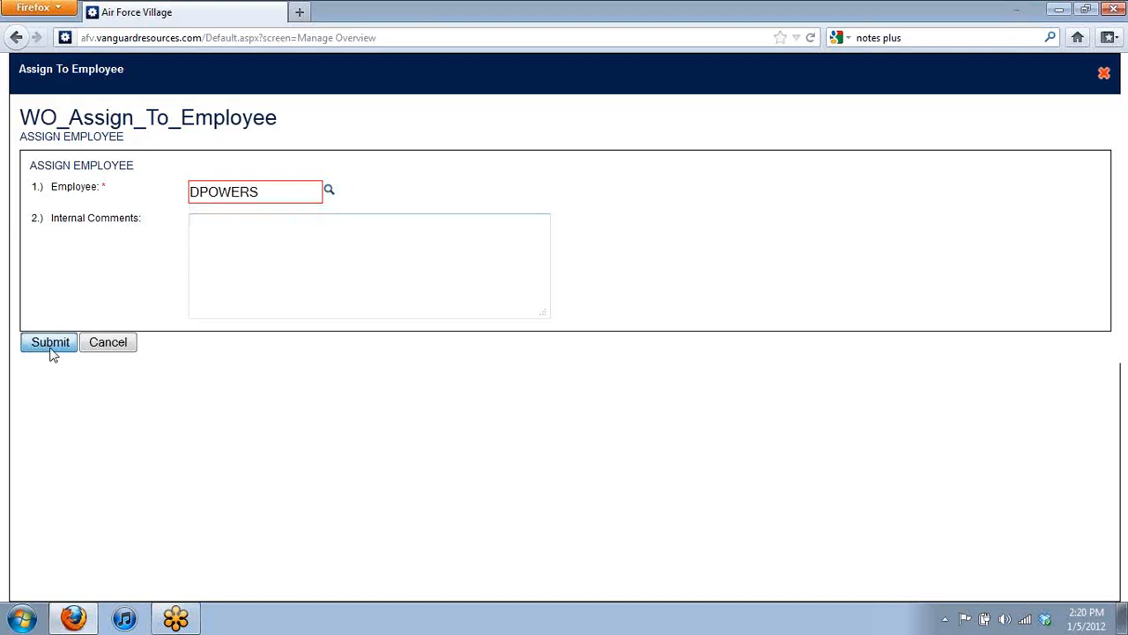
pyautogui.click(50, 345)
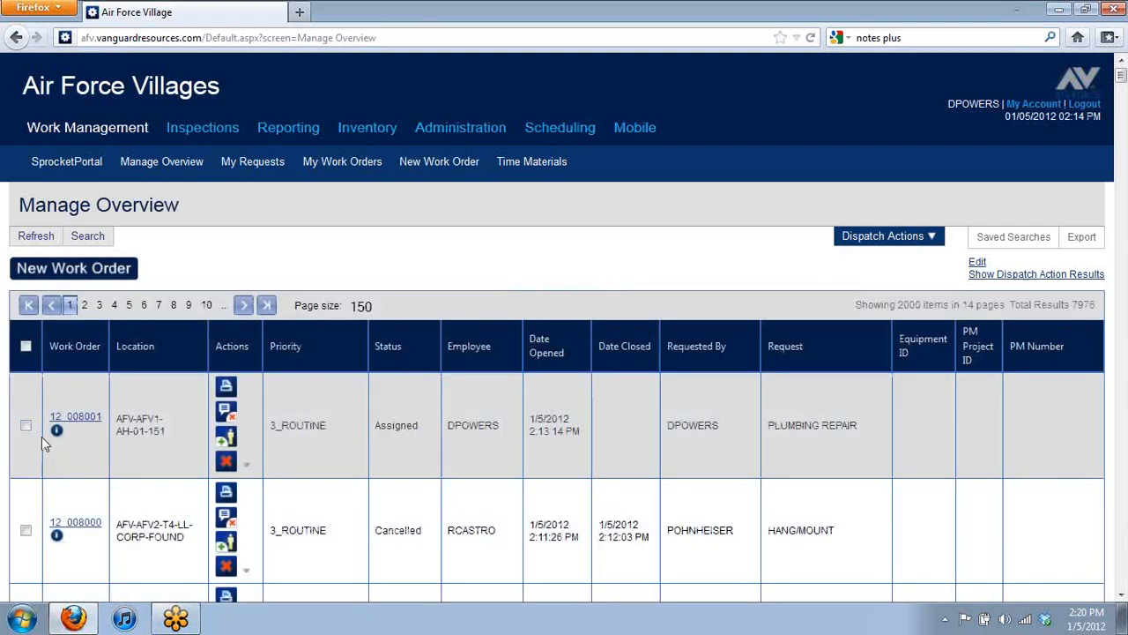
# Step: Start a time posting on the PLUMBING REPAIR order with date 01/05/2012 and the chosen employee
pyautogui.click(25, 426)
pyautogui.click(889, 236)
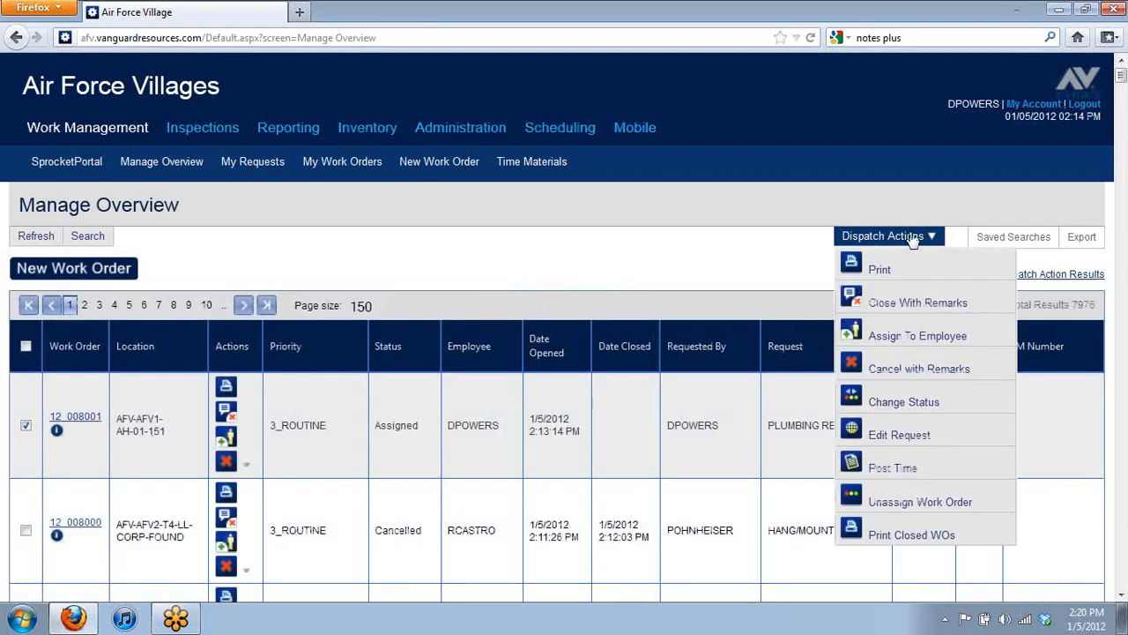
pyautogui.click(914, 468)
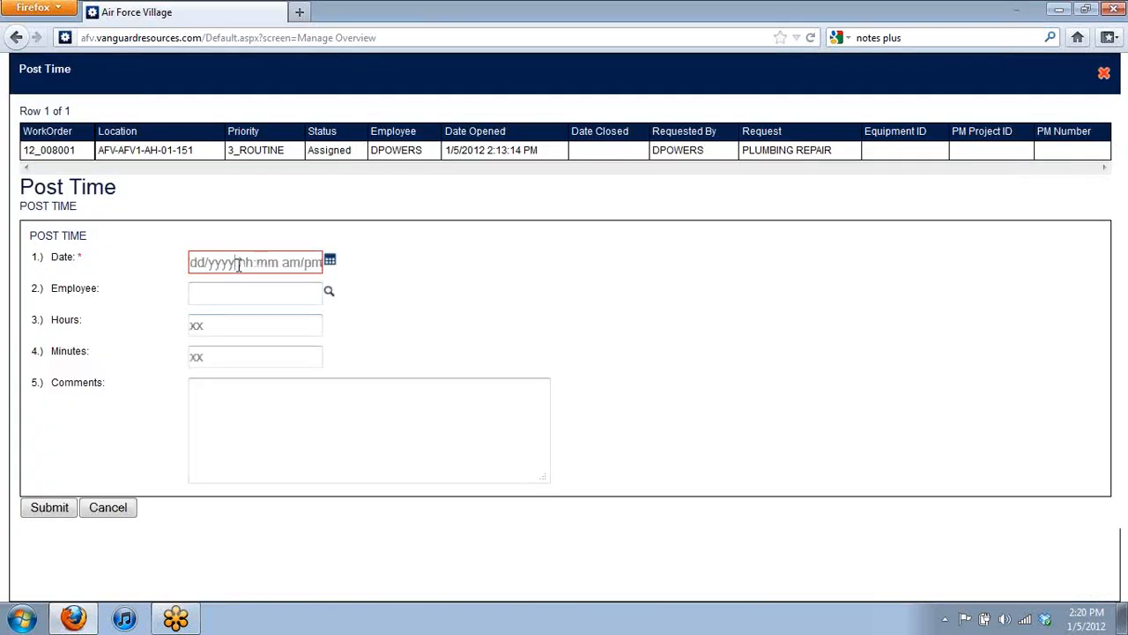
pyautogui.click(243, 296)
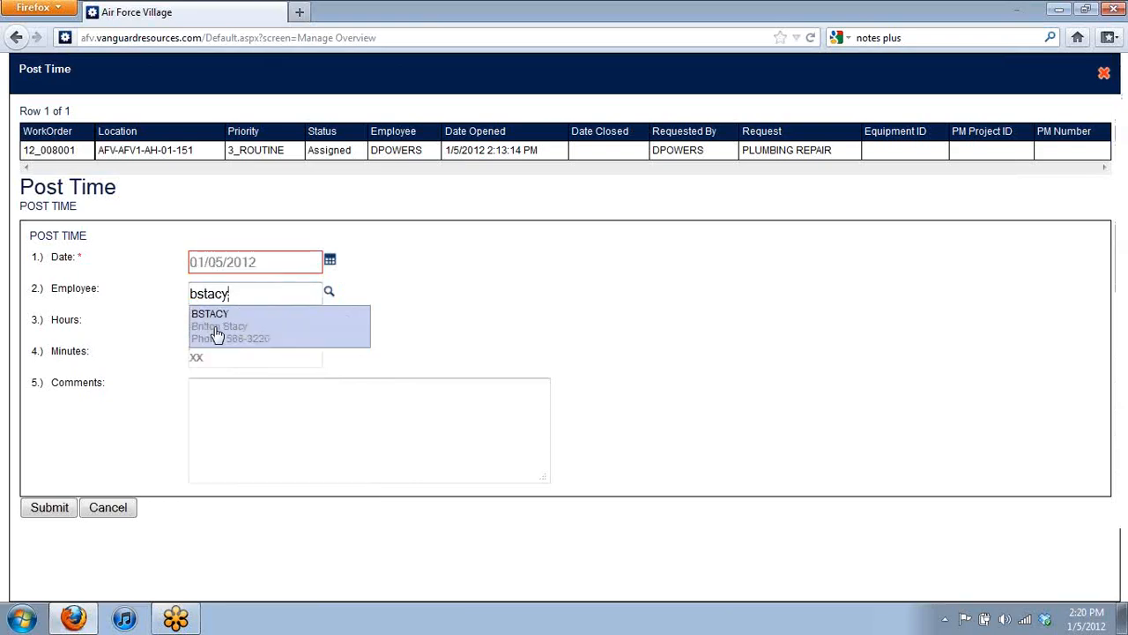
pyautogui.click(221, 335)
# Step: Log 1 hour 15 minutes with the comment 'placed plunger in restroom' and submit
pyautogui.click(232, 324)
pyautogui.write('1')
pyautogui.click(230, 357)
pyautogui.write('15')
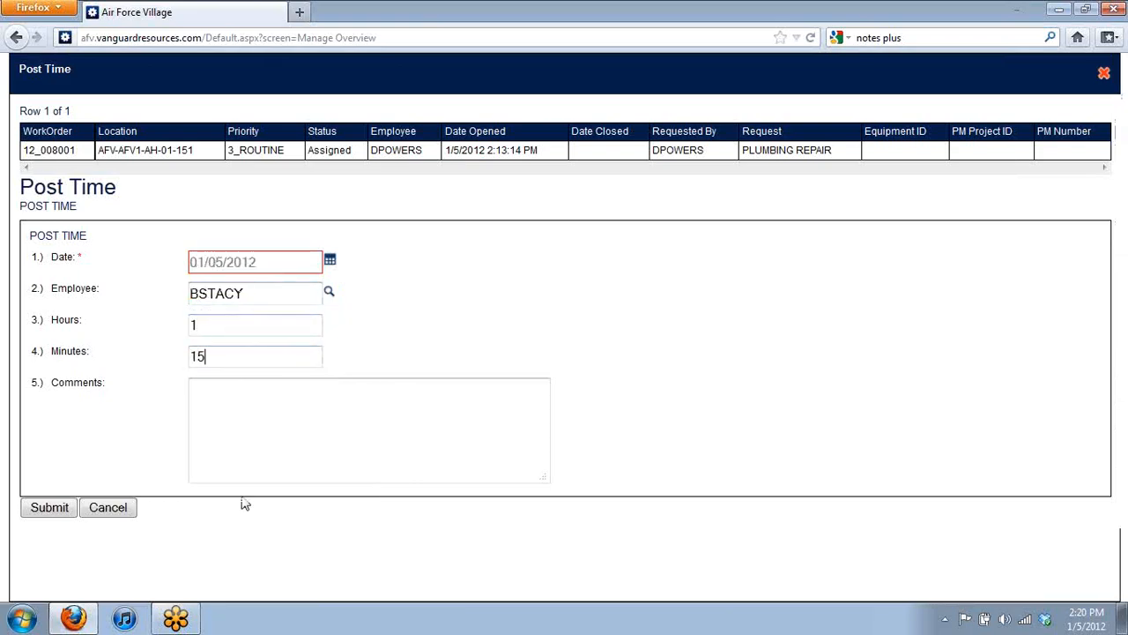
pyautogui.click(252, 447)
pyautogui.write('placed plunger in restroom')
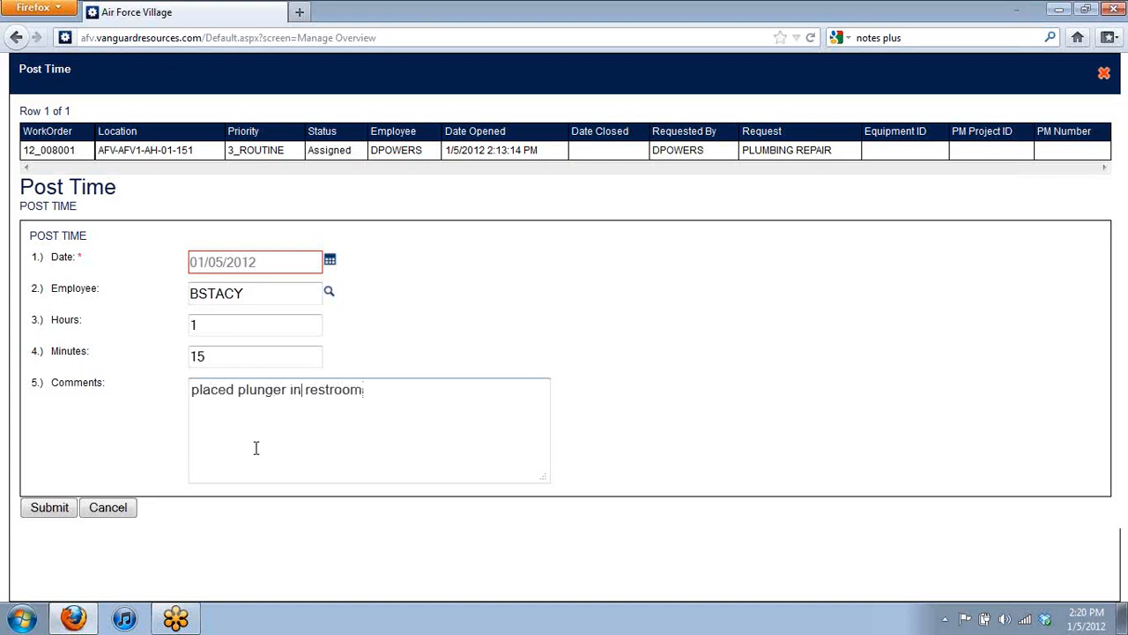
pyautogui.click(51, 506)
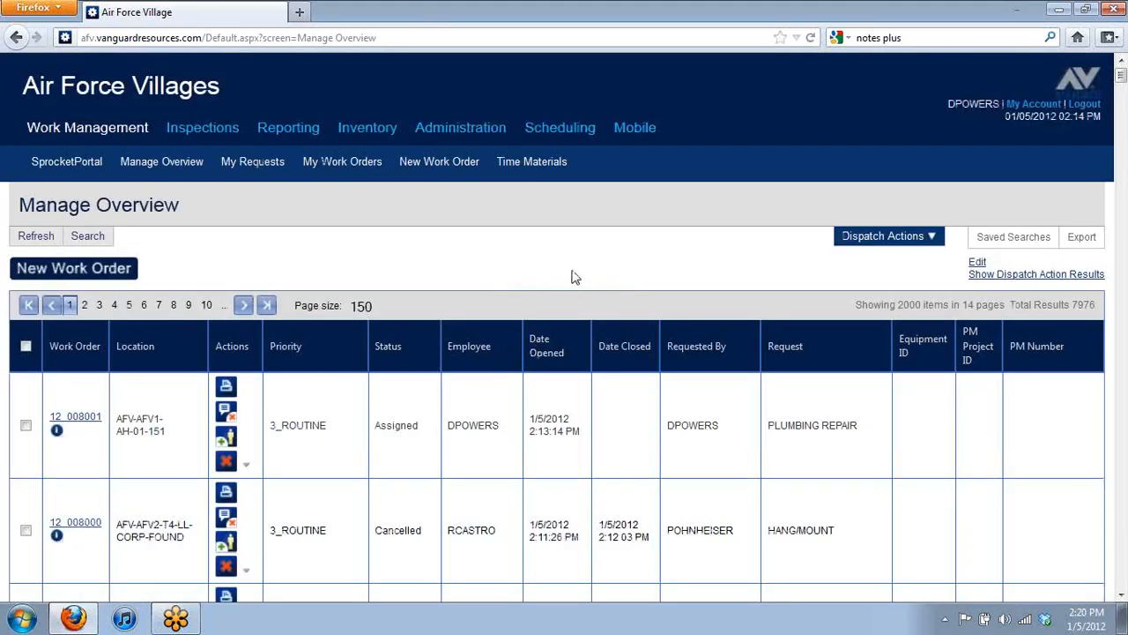
pyautogui.click(70, 420)
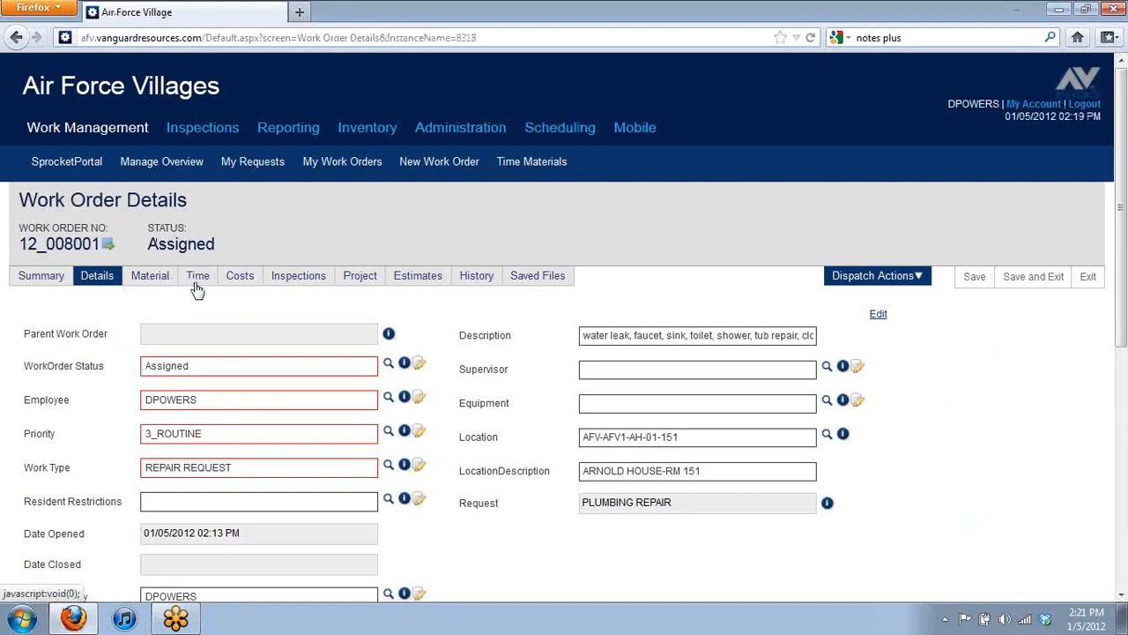
pyautogui.click(197, 282)
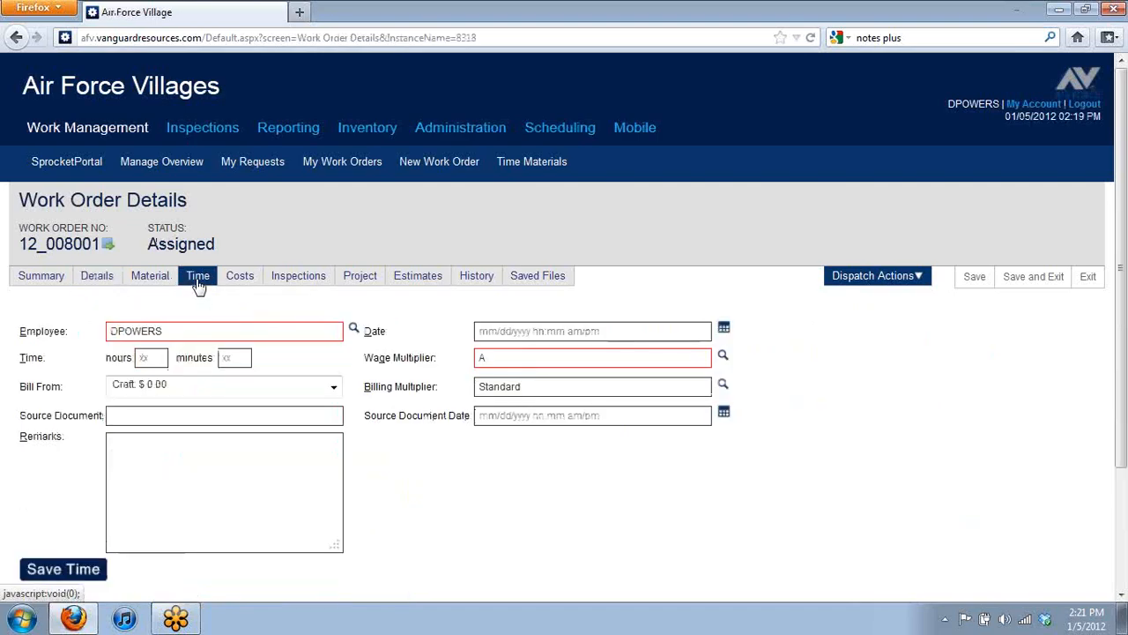
pyautogui.scroll(-4, 235, 310)
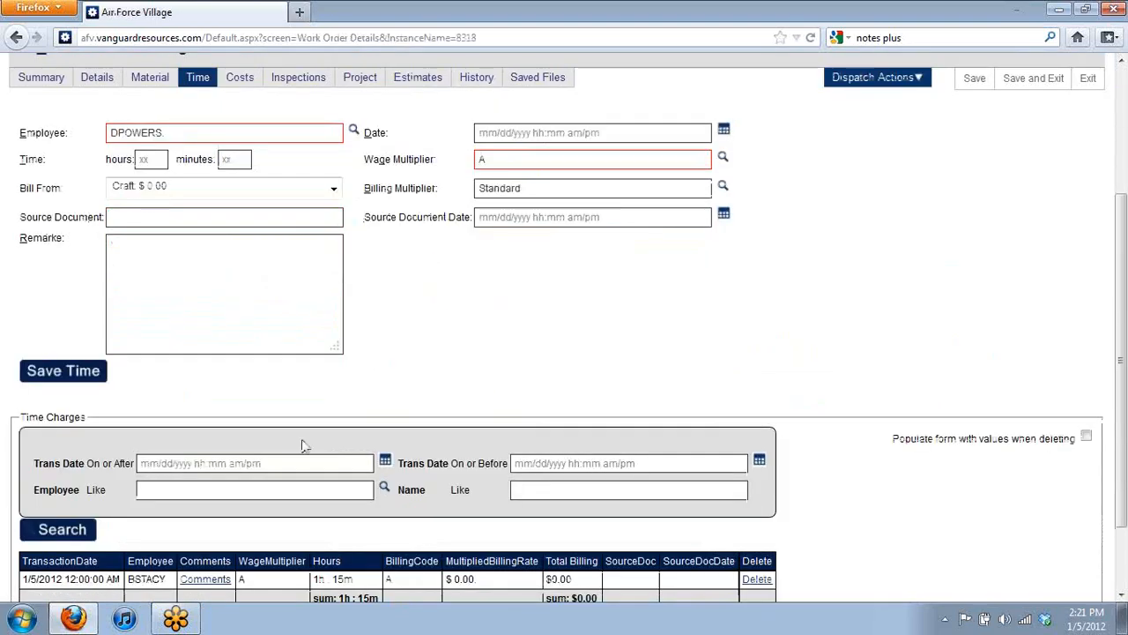
pyautogui.scroll(-2, 301, 445)
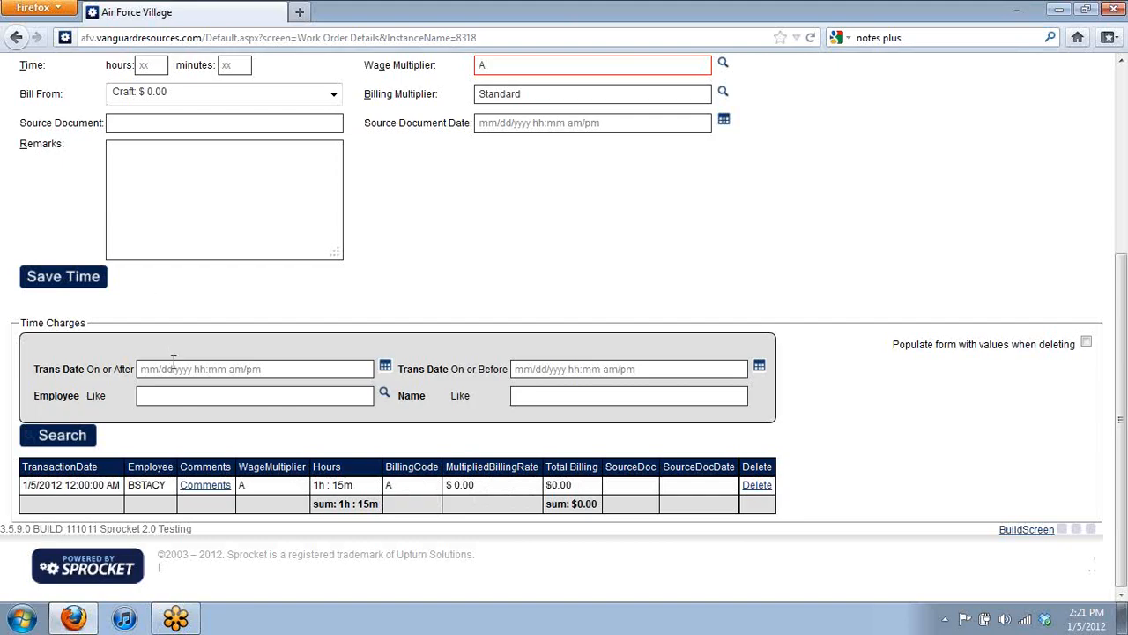
pyautogui.scroll(5, 189, 401)
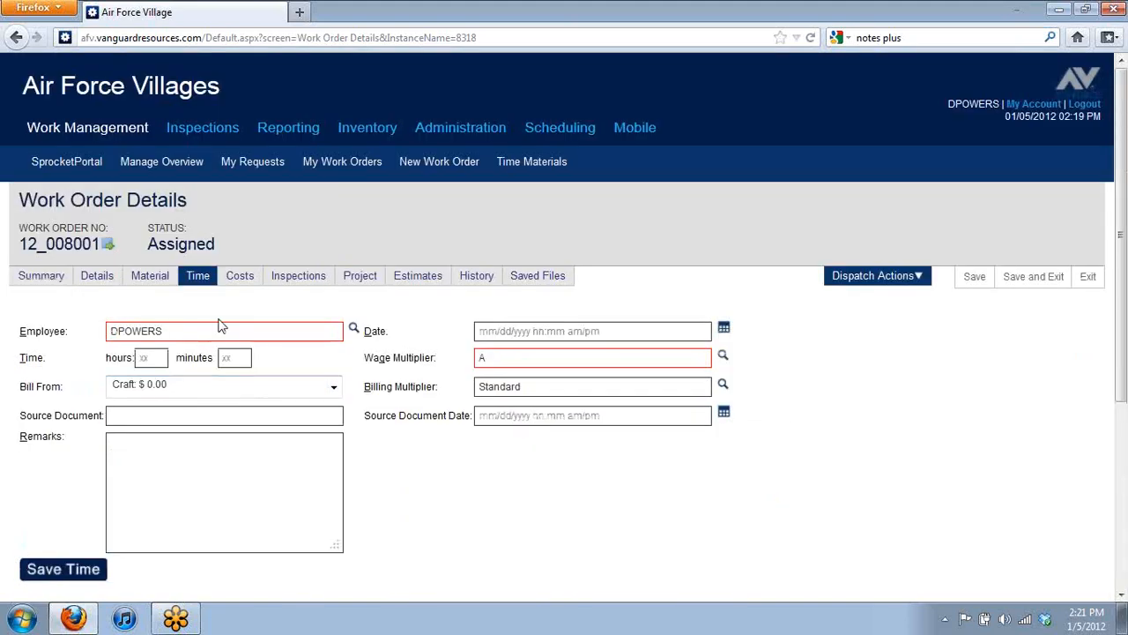
pyautogui.click(155, 166)
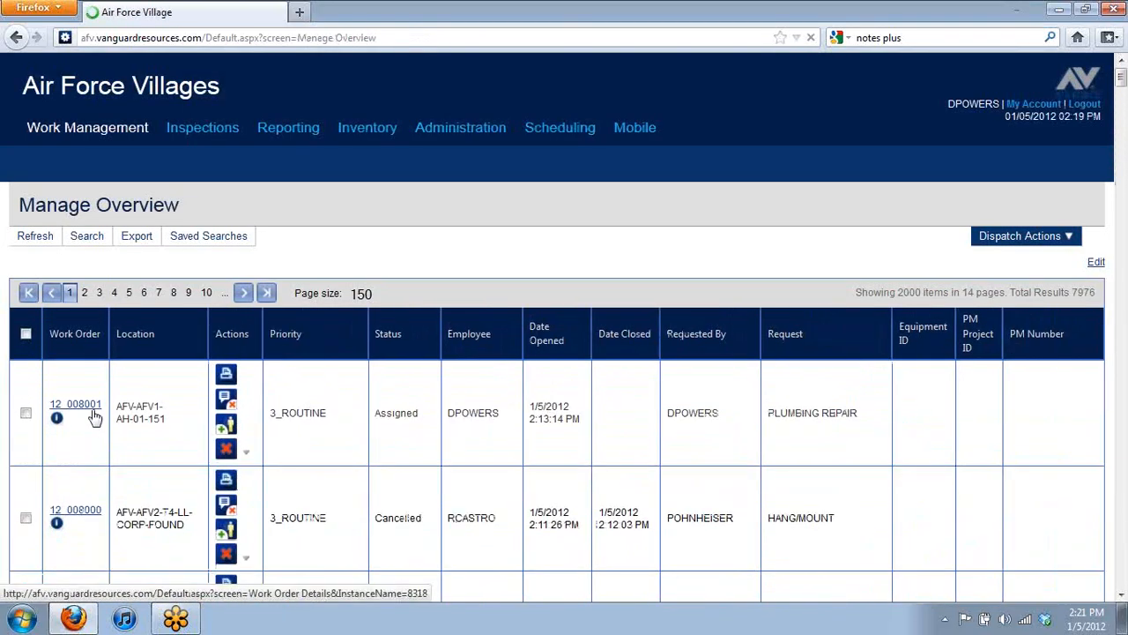
# Step: Tick PLUMBING REPAIR order 12_008001 at the top of Manage Overview for a dispatch action
pyautogui.click(26, 424)
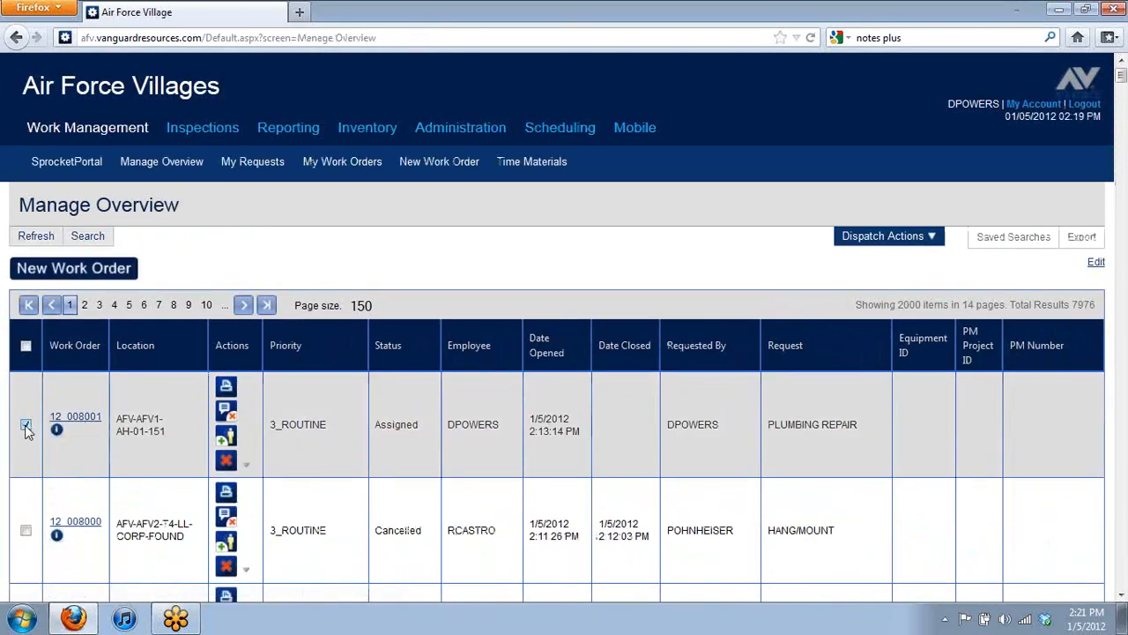
pyautogui.click(886, 236)
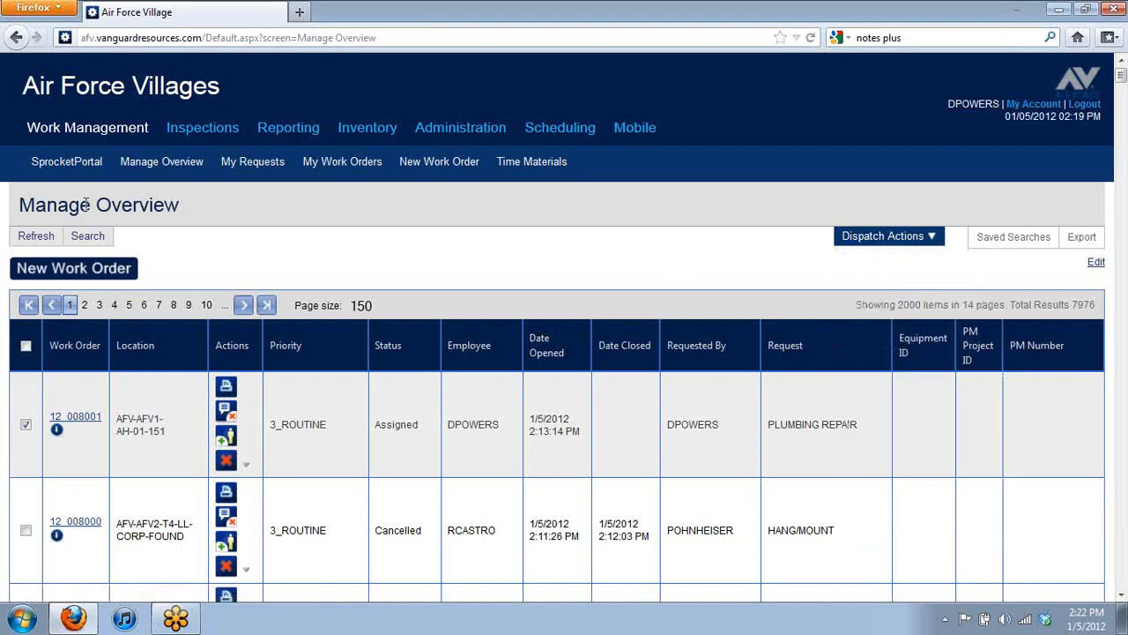
# Step: Open and dismiss Saved Searches, then bring up the Dispatch Actions menu
pyautogui.moveTo(882, 236)
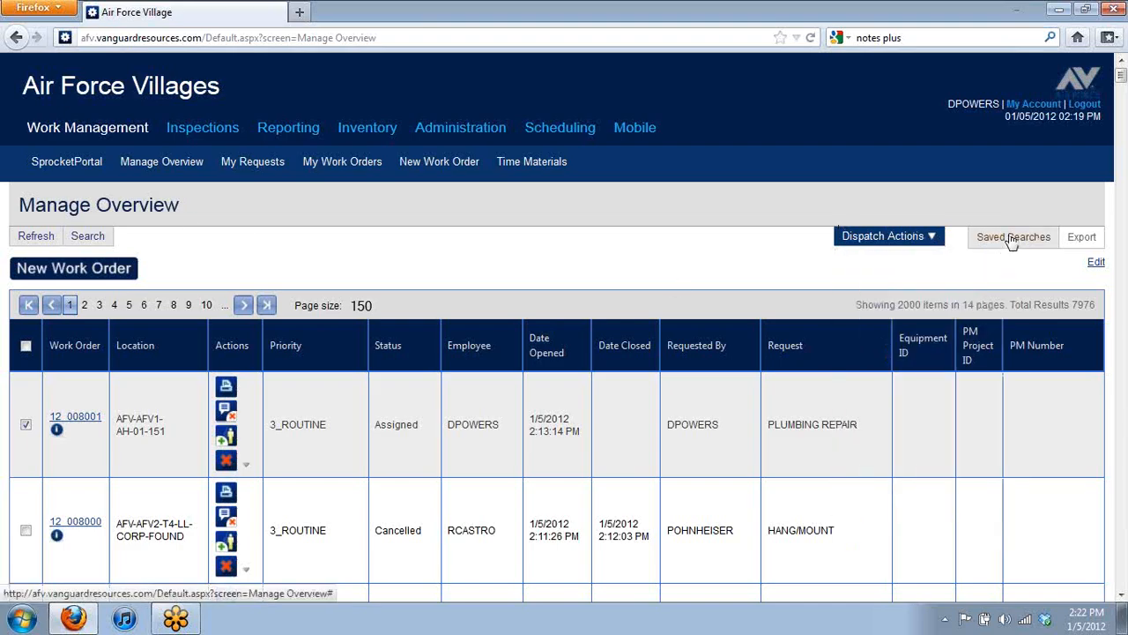
pyautogui.click(1012, 236)
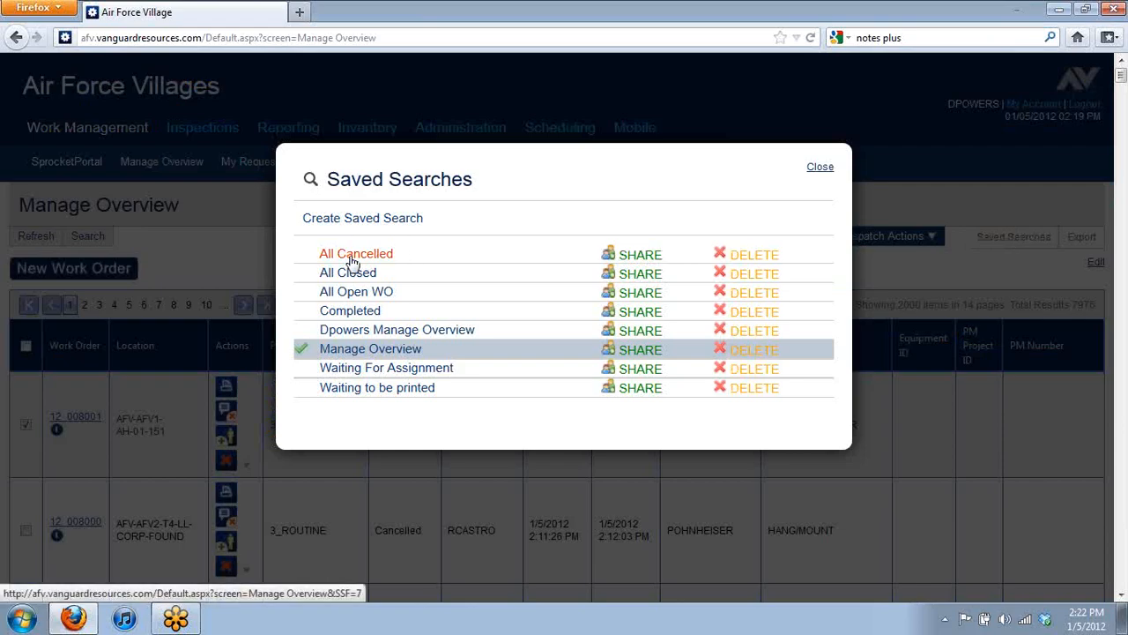
pyautogui.click(821, 170)
pyautogui.moveTo(906, 240)
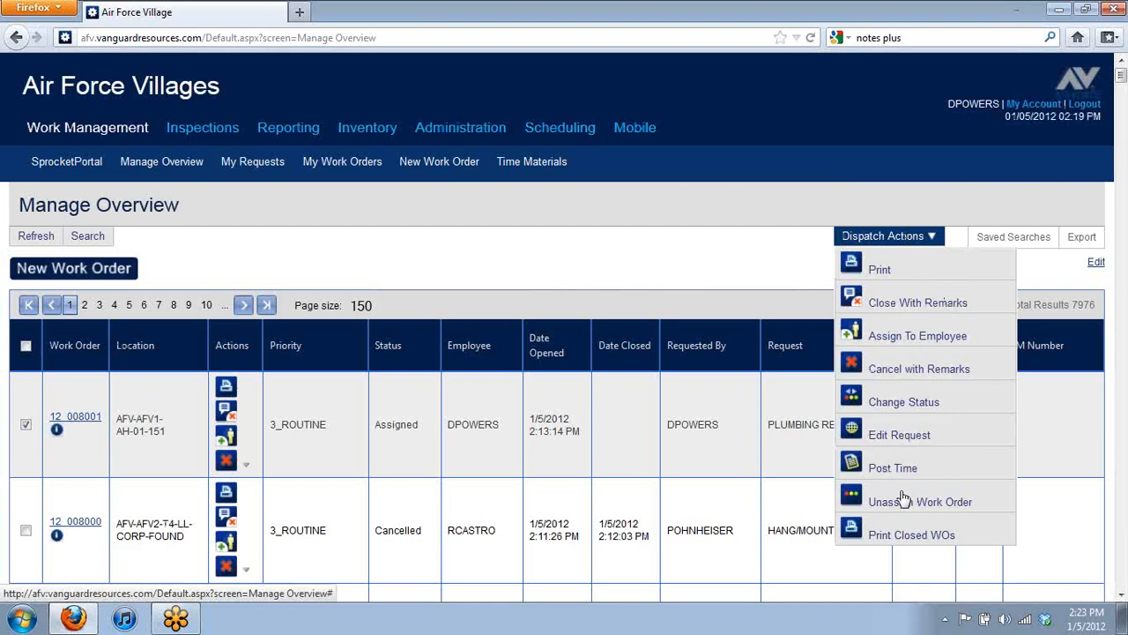
# Step: Start Close With Remarks, filling the date, the employee, and 1 hour 10 minutes
pyautogui.click(899, 296)
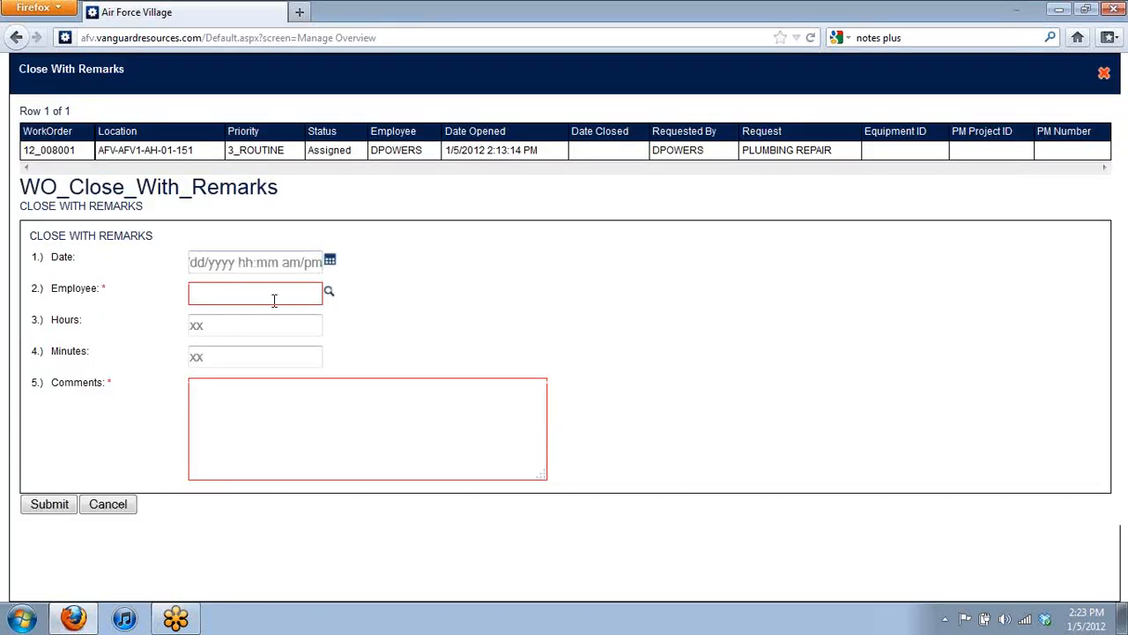
pyautogui.click(276, 297)
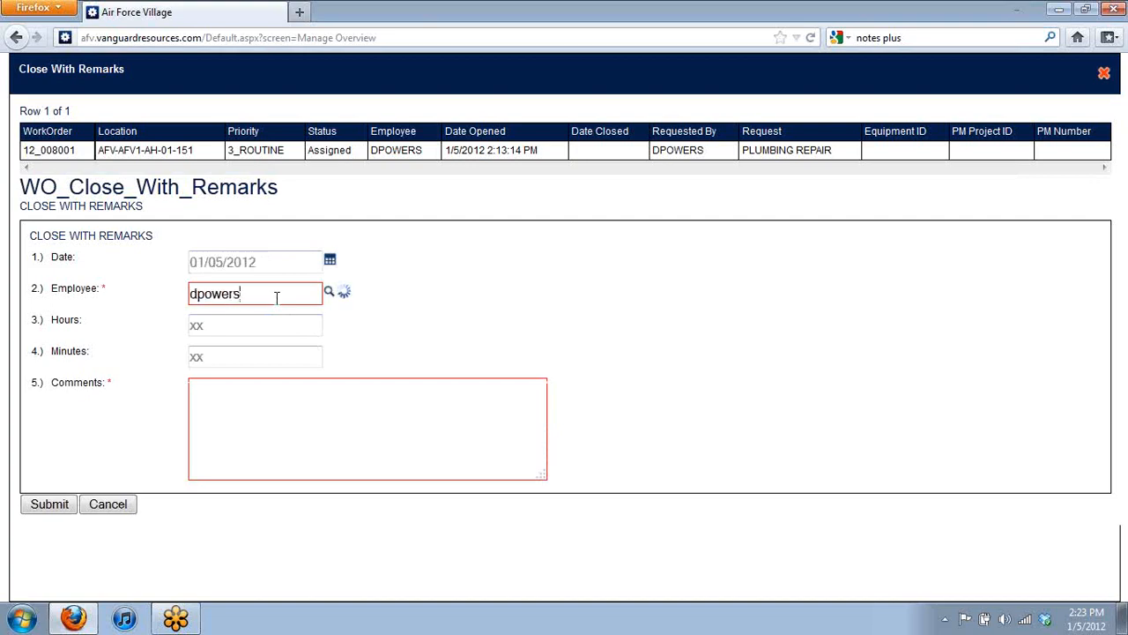
pyautogui.click(280, 315)
pyautogui.click(268, 329)
pyautogui.write('1')
pyautogui.click(267, 359)
pyautogui.write('10')
# Step: Enter the remark 'Plunged Toilet', fixing the misspelling, and submit the closure
pyautogui.click(296, 450)
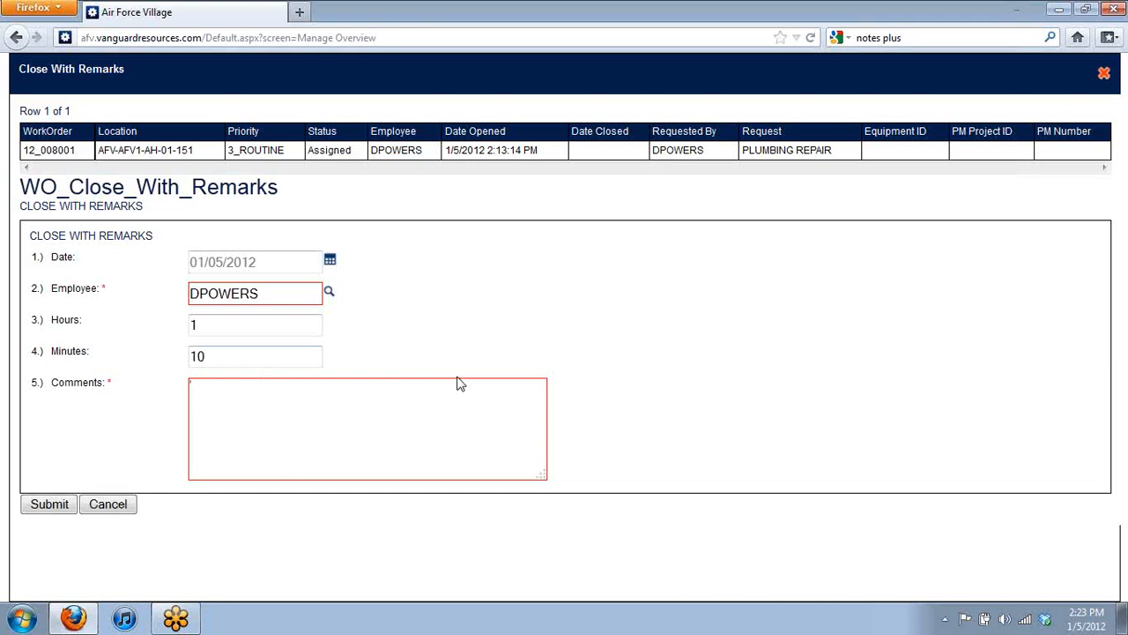
pyautogui.write('Plundged')
pyautogui.press('Return')
pyautogui.write('Toilet')
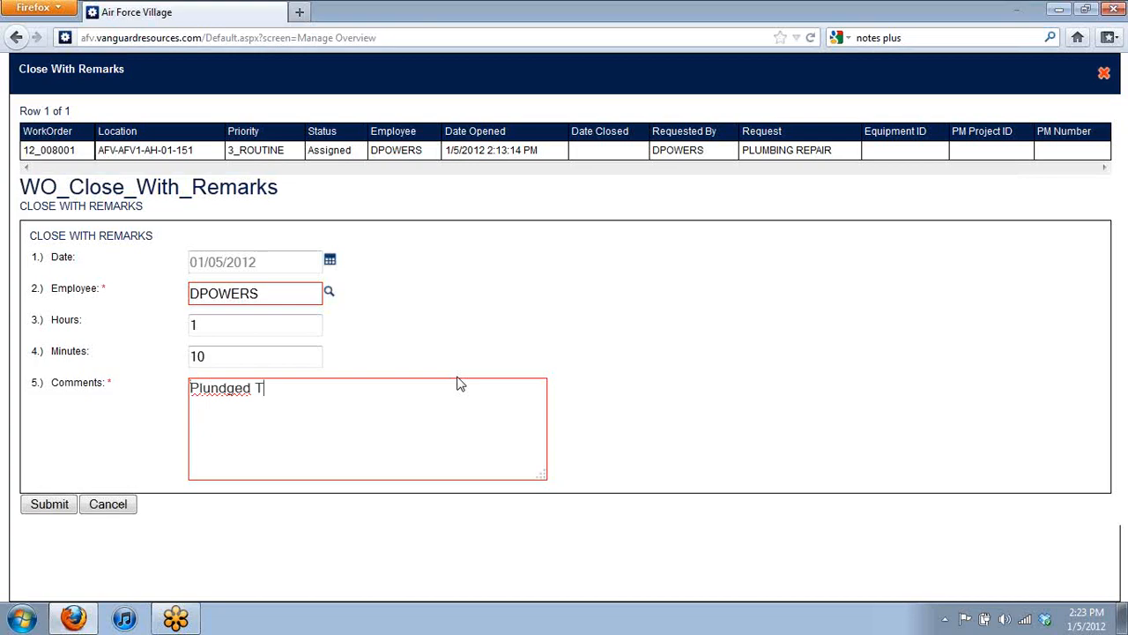
pyautogui.rightClick(204, 389)
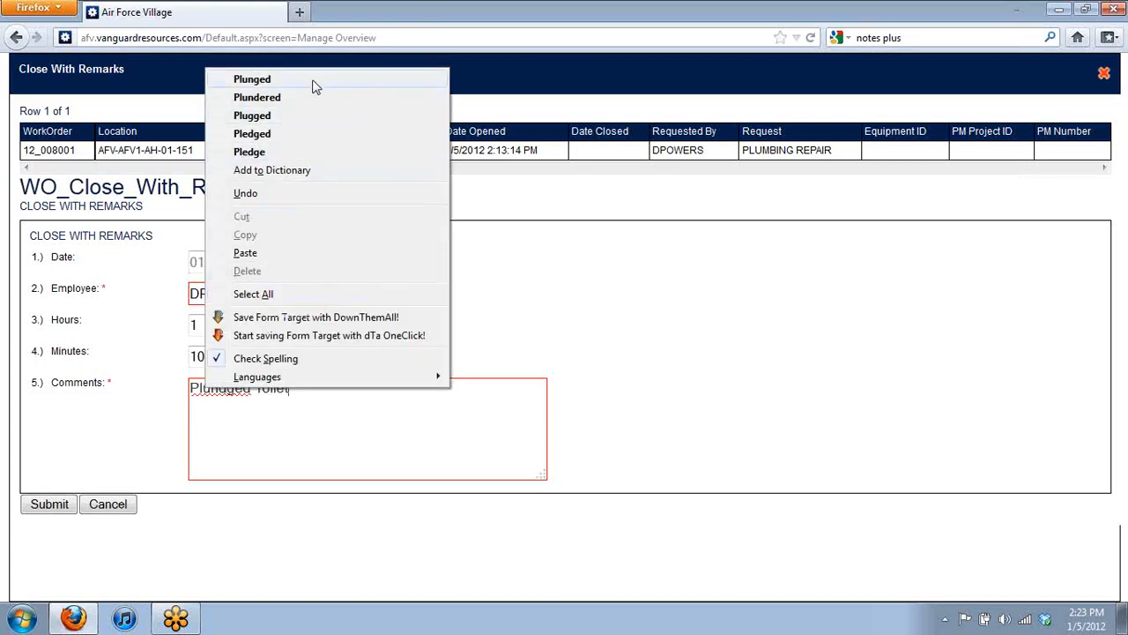
pyautogui.click(265, 80)
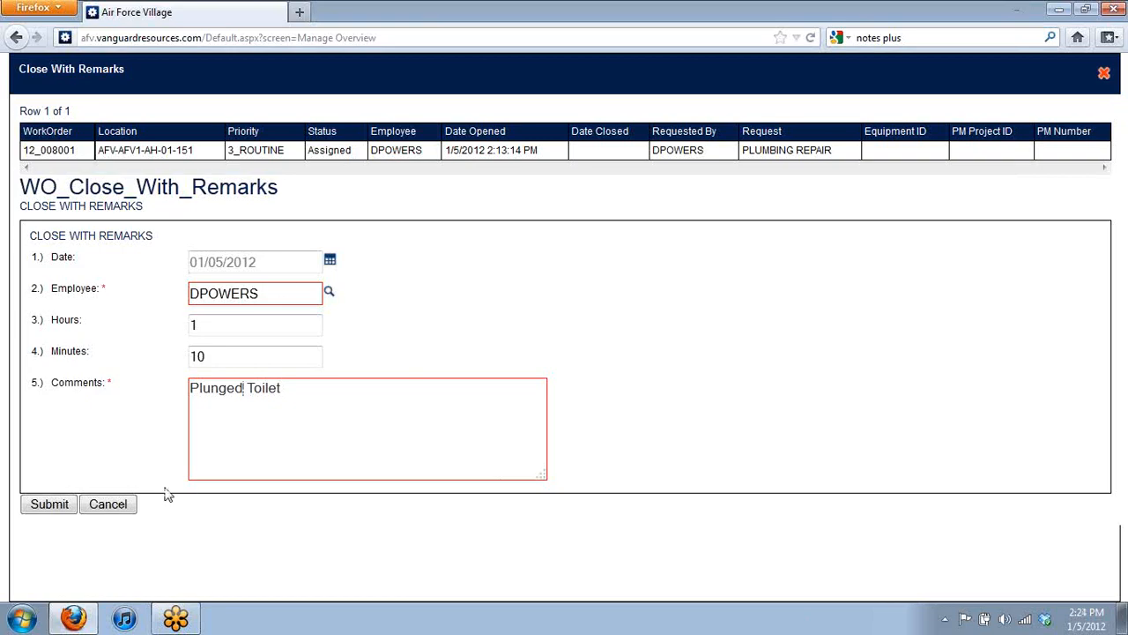
pyautogui.click(50, 513)
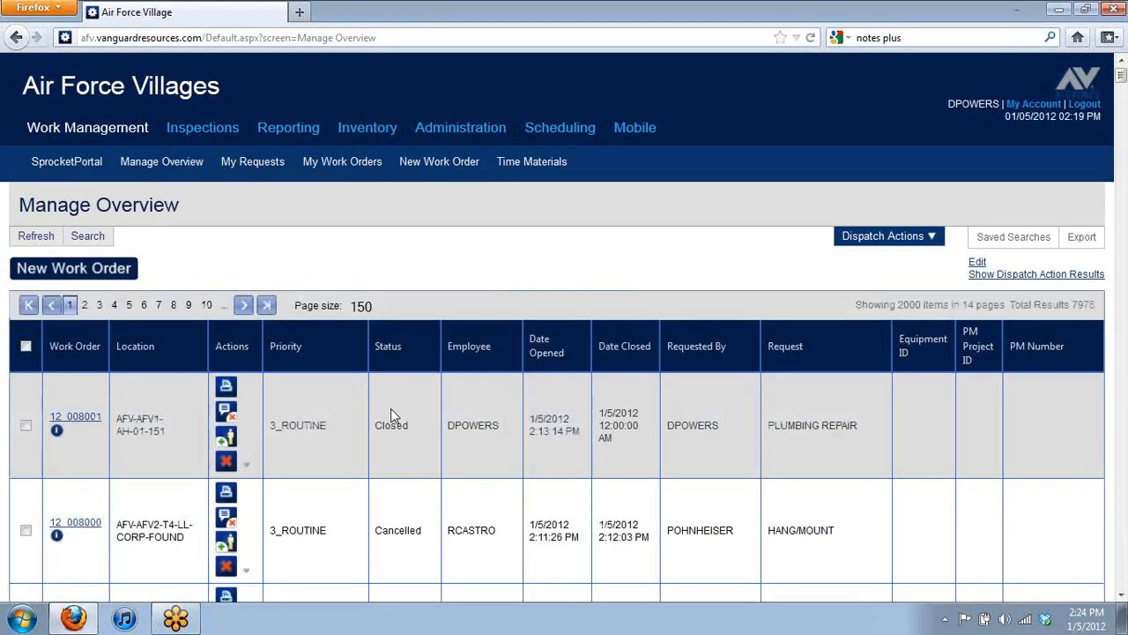
# Step: Open closed order 12_008001's Time tab and review its 1h 15m and 1h 10m charges
pyautogui.doubleClick(96, 423)
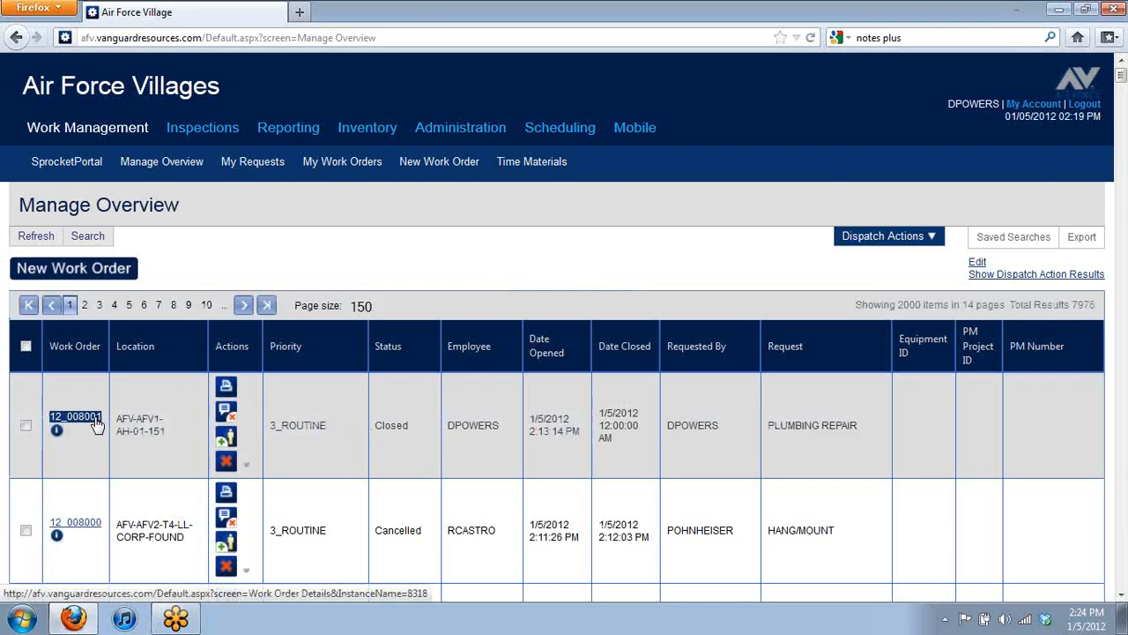
pyautogui.click(94, 417)
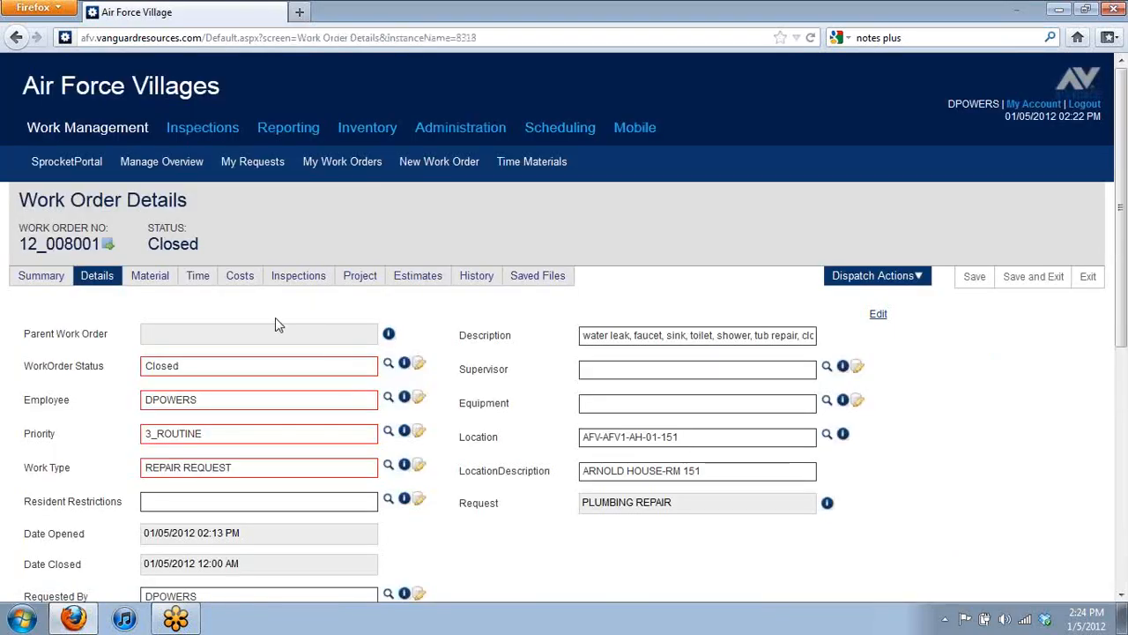
pyautogui.click(198, 277)
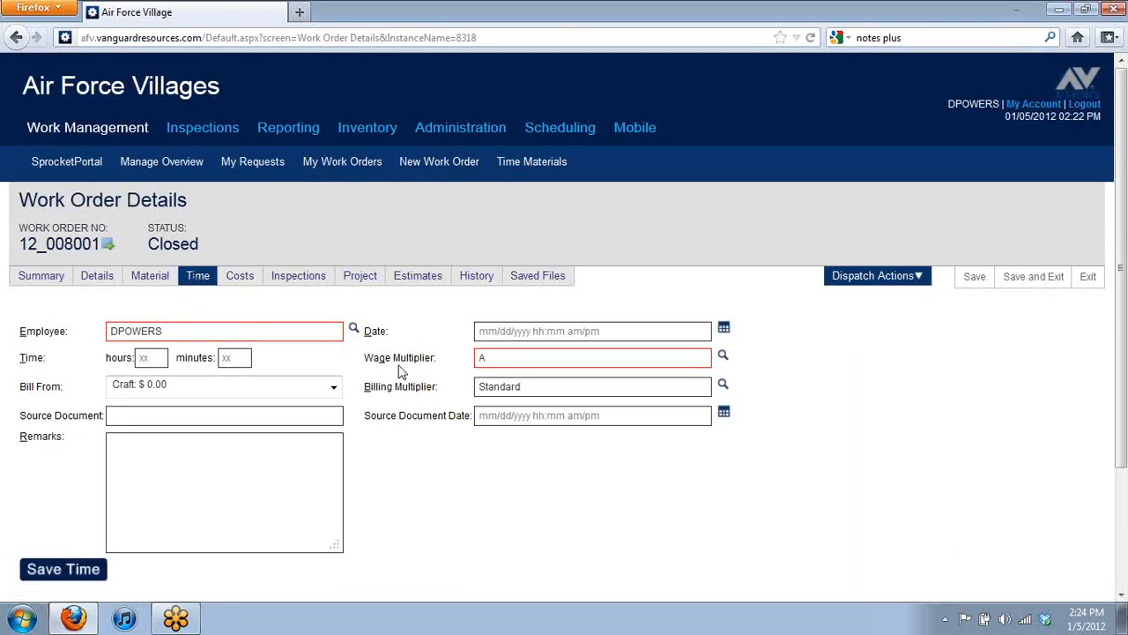
pyautogui.scroll(-3, 401, 374)
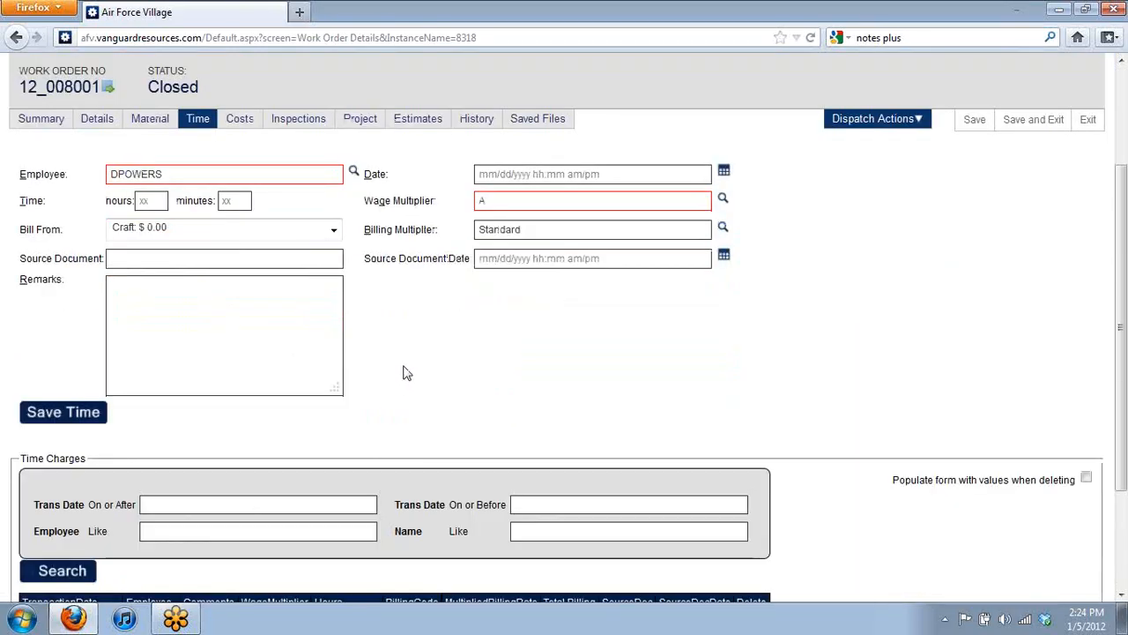
pyautogui.scroll(-3, 403, 373)
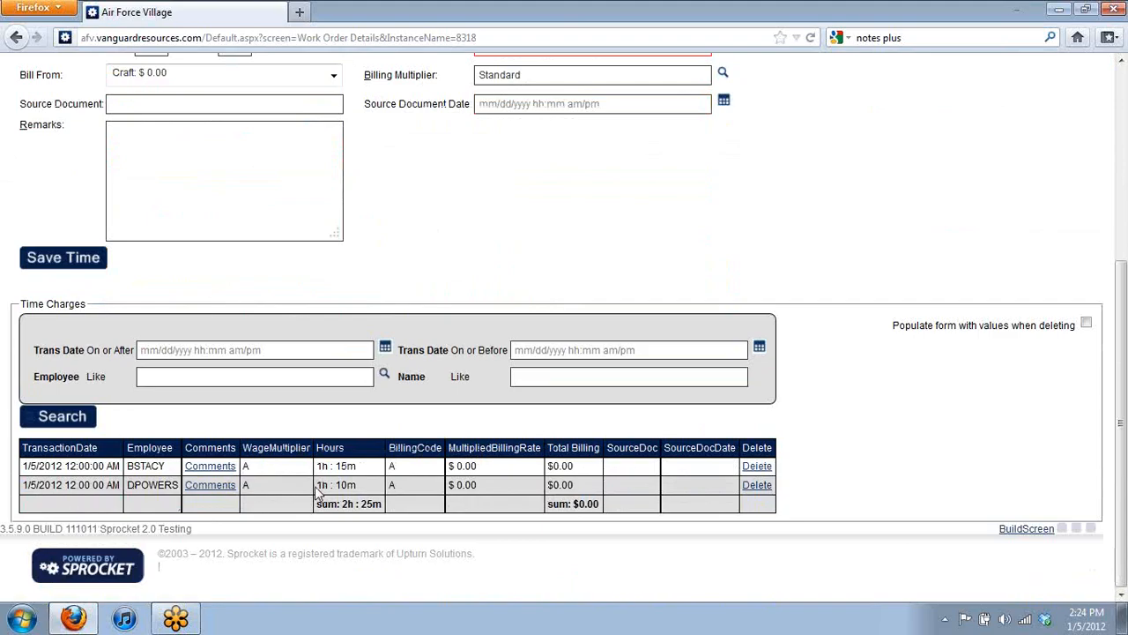
pyautogui.moveTo(212, 492)
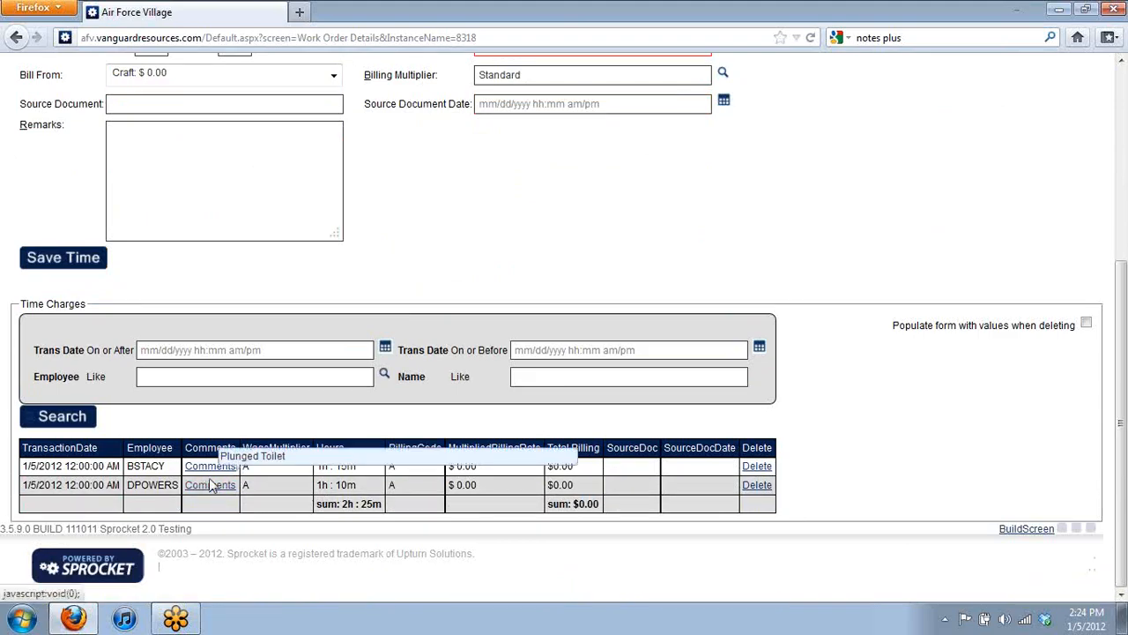
pyautogui.moveTo(210, 468)
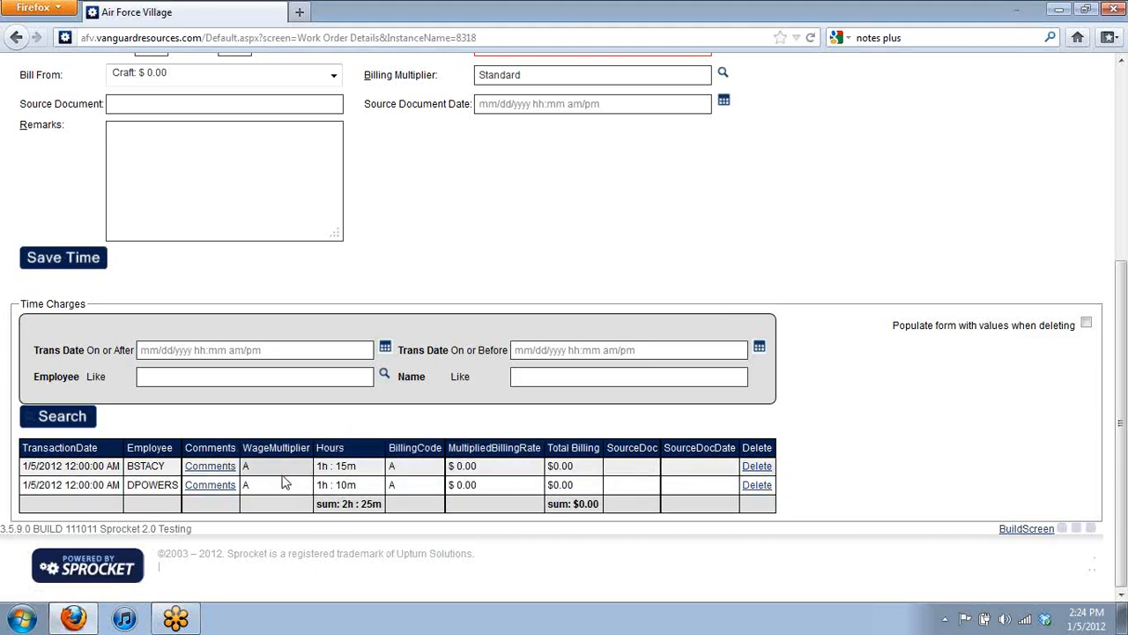
pyautogui.click(280, 483)
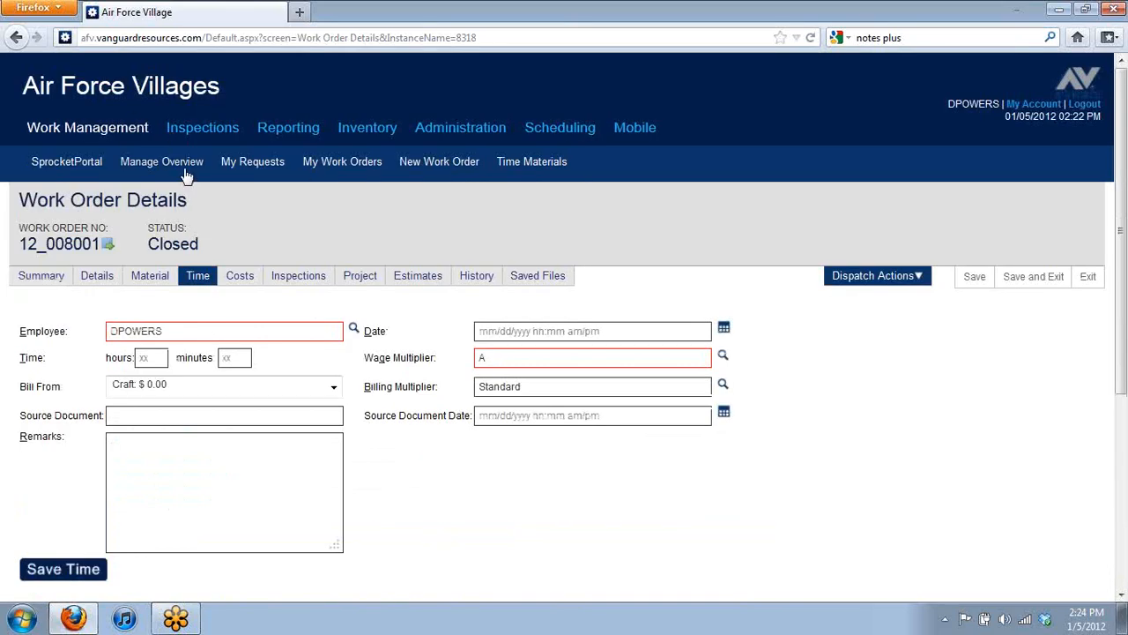
# Step: Return to the Manage Overview list and check that work order 12_008001 is now Closed
pyautogui.click(179, 173)
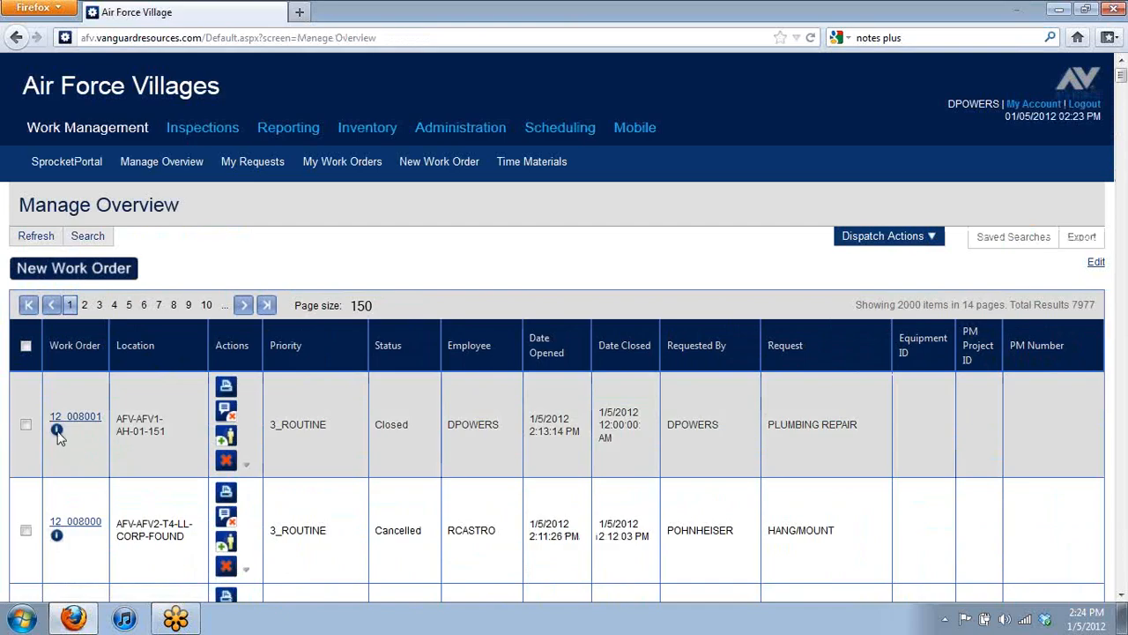
pyautogui.moveTo(58, 434)
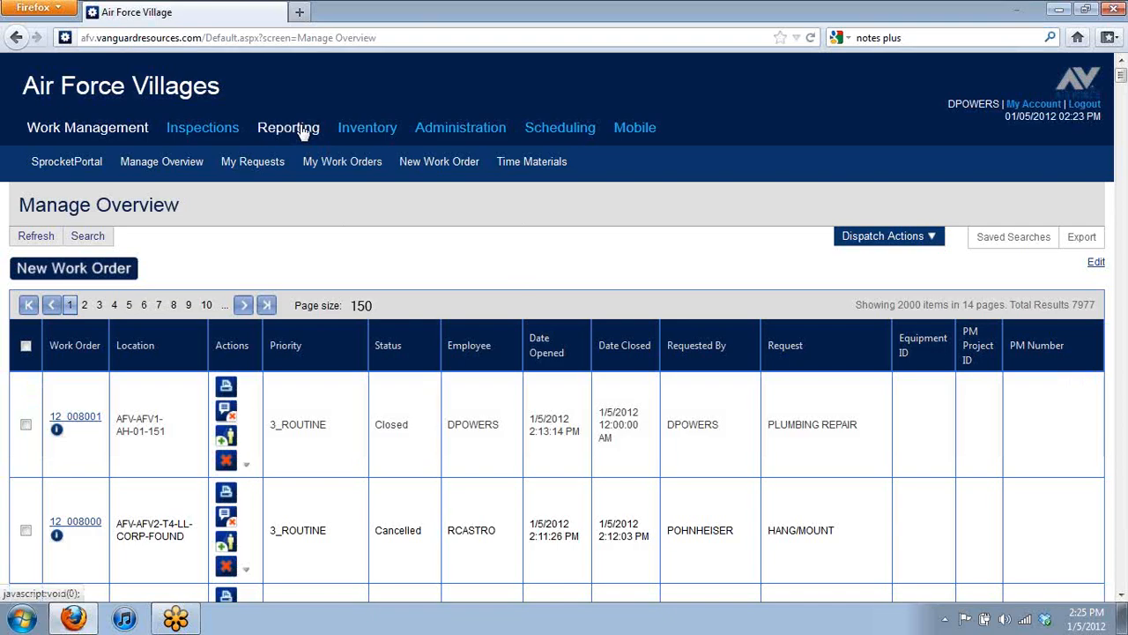
# Step: Open the Reporting Dashboard and scroll across the open AFV2 and month-to-date closed charts by employee
pyautogui.click(303, 131)
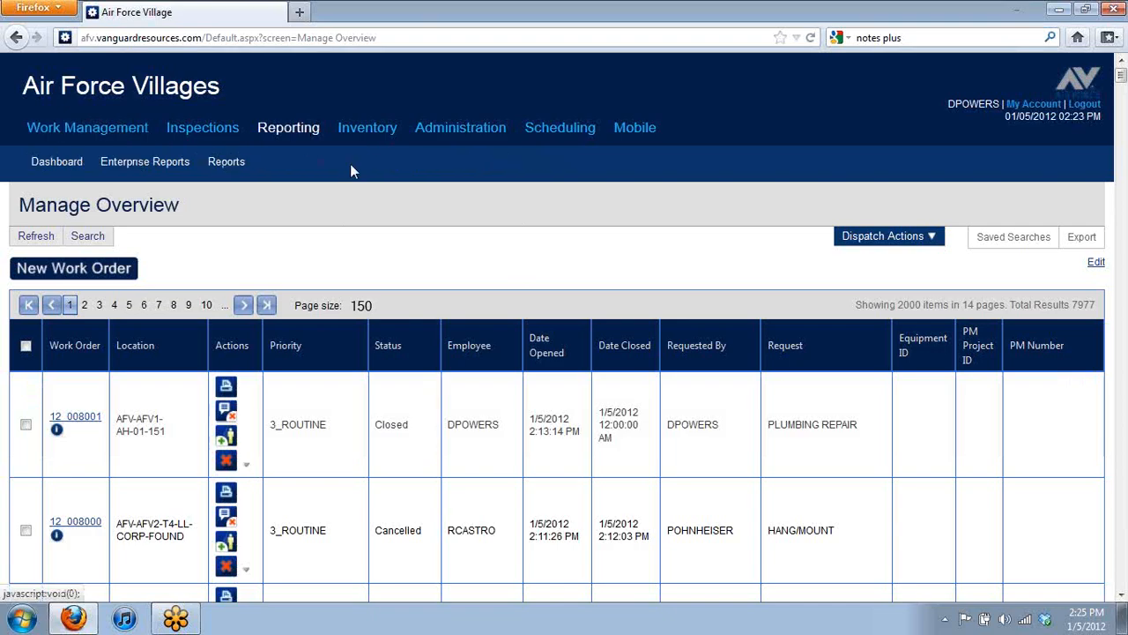
pyautogui.click(45, 167)
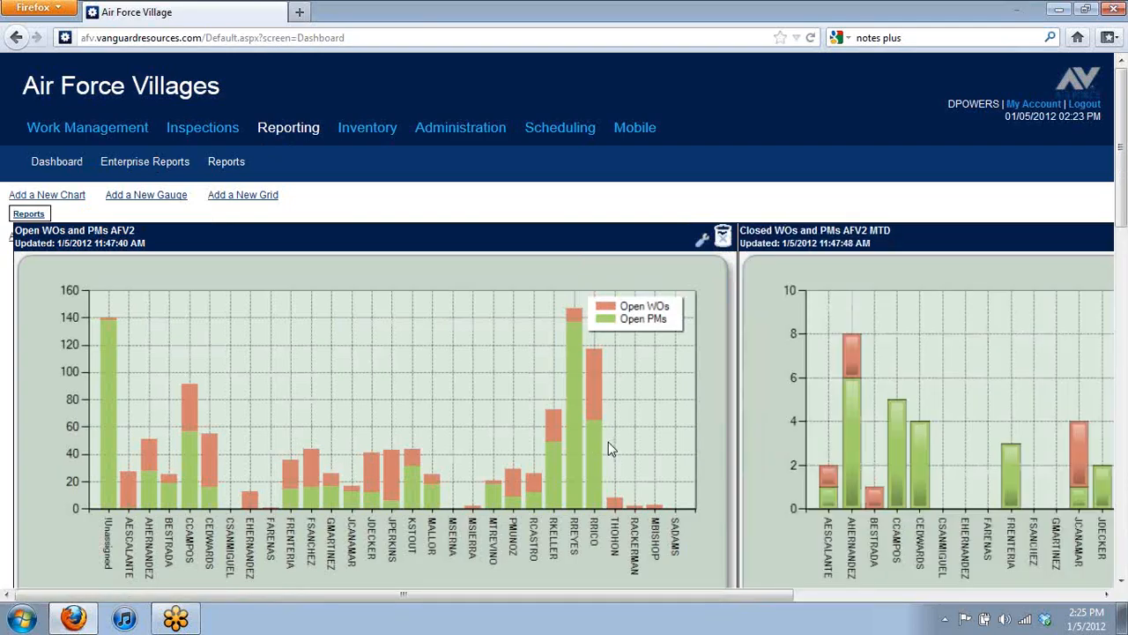
pyautogui.scroll(-2, 608, 442)
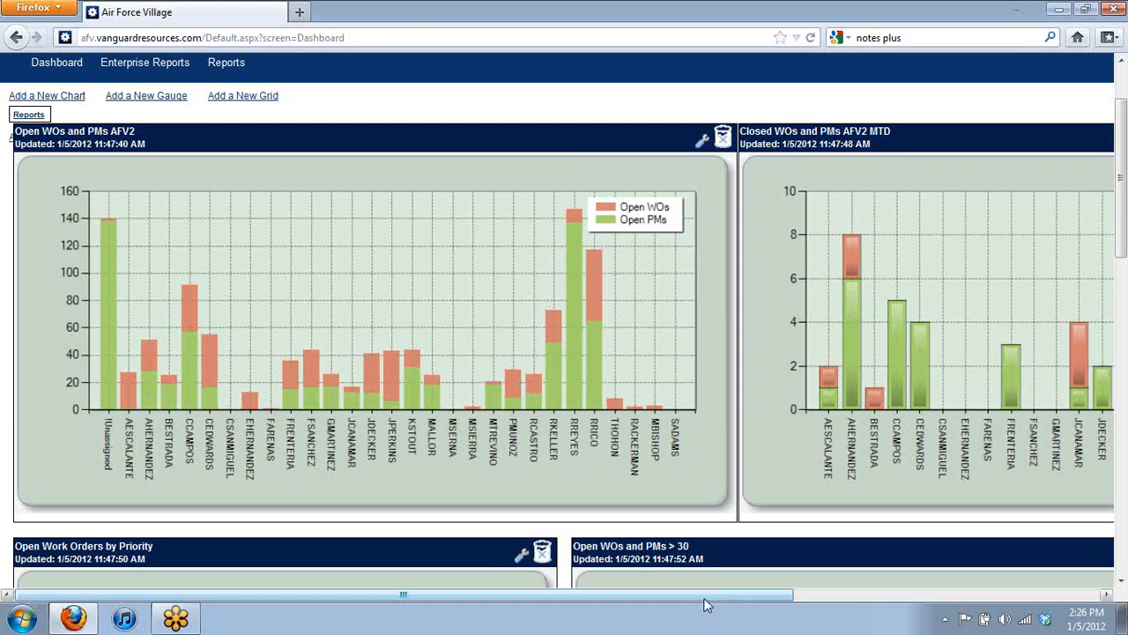
pyautogui.moveTo(705, 599); pyautogui.dragTo(1010, 600)
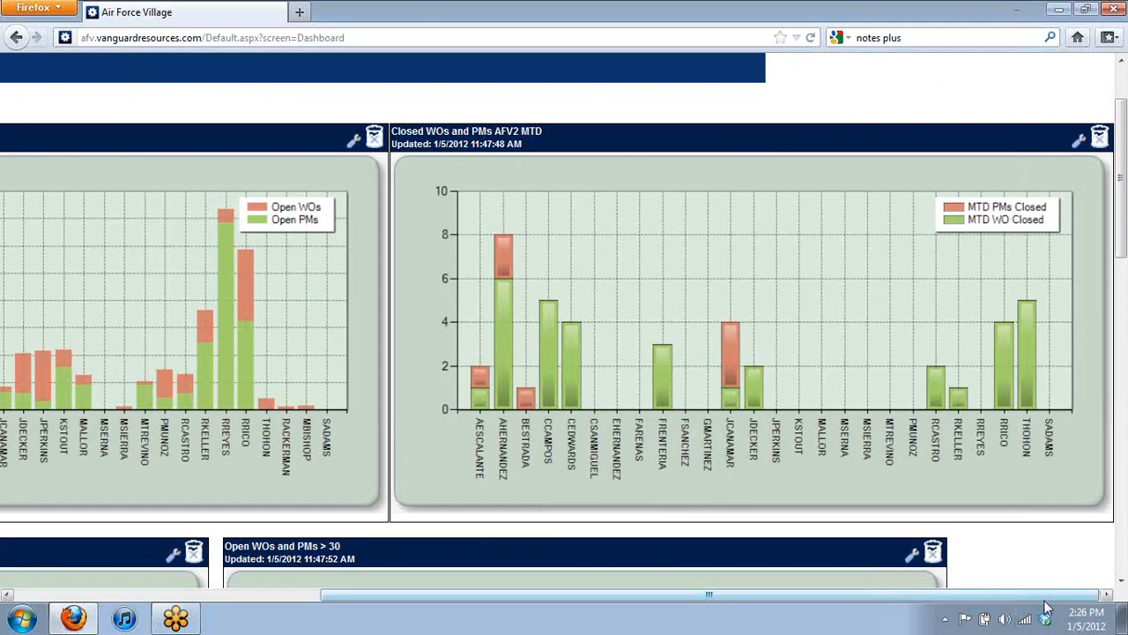
pyautogui.moveTo(1045, 601); pyautogui.dragTo(702, 608)
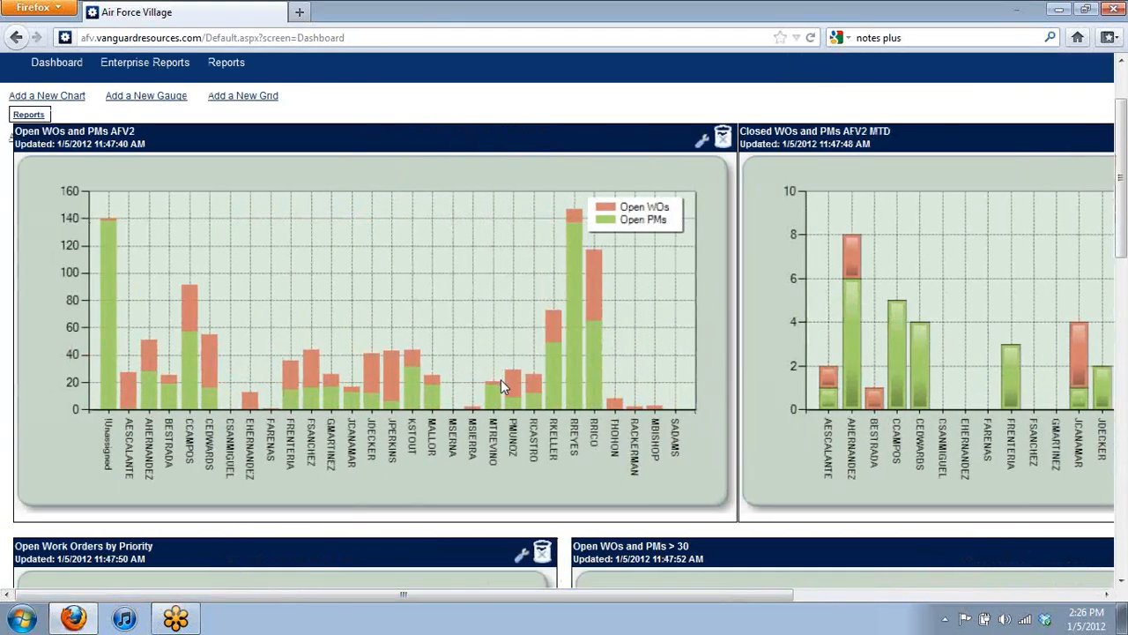
# Step: Scroll through the priority pie, Open WOs and PMs > 30, and Hours By employee charts
pyautogui.scroll(-5, 499, 383)
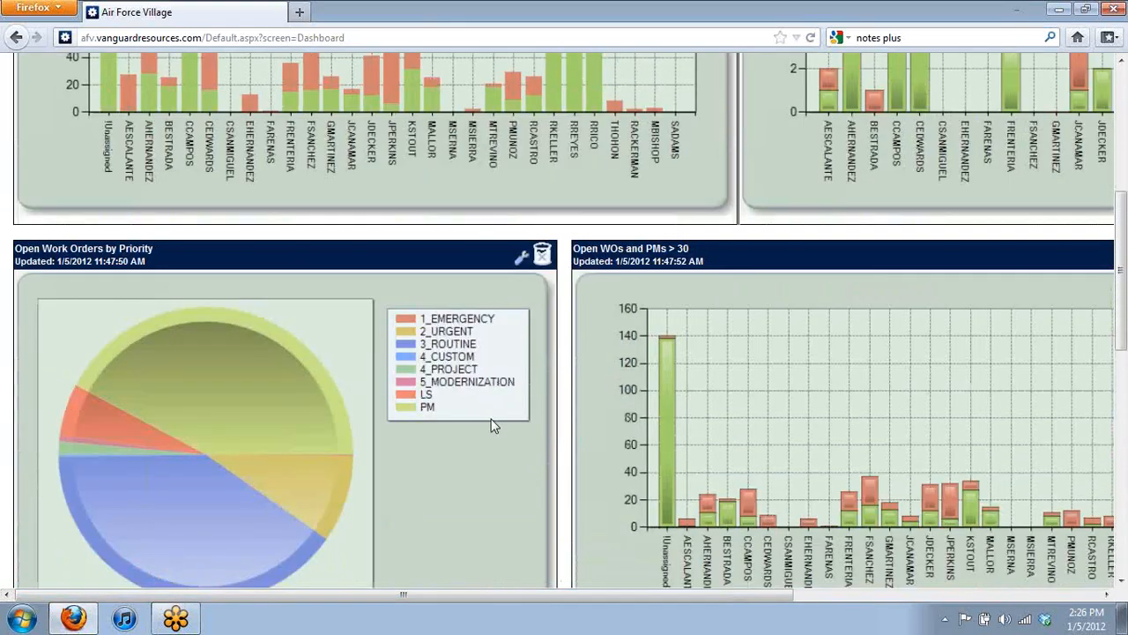
pyautogui.scroll(-2, 480, 394)
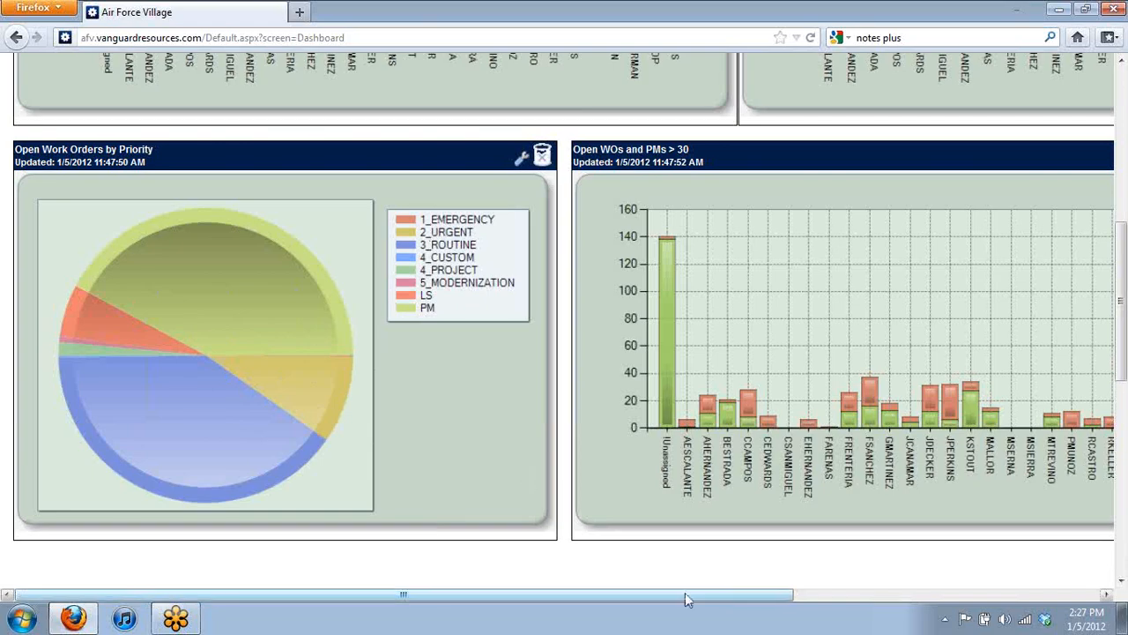
pyautogui.hscroll(4, 687, 596)
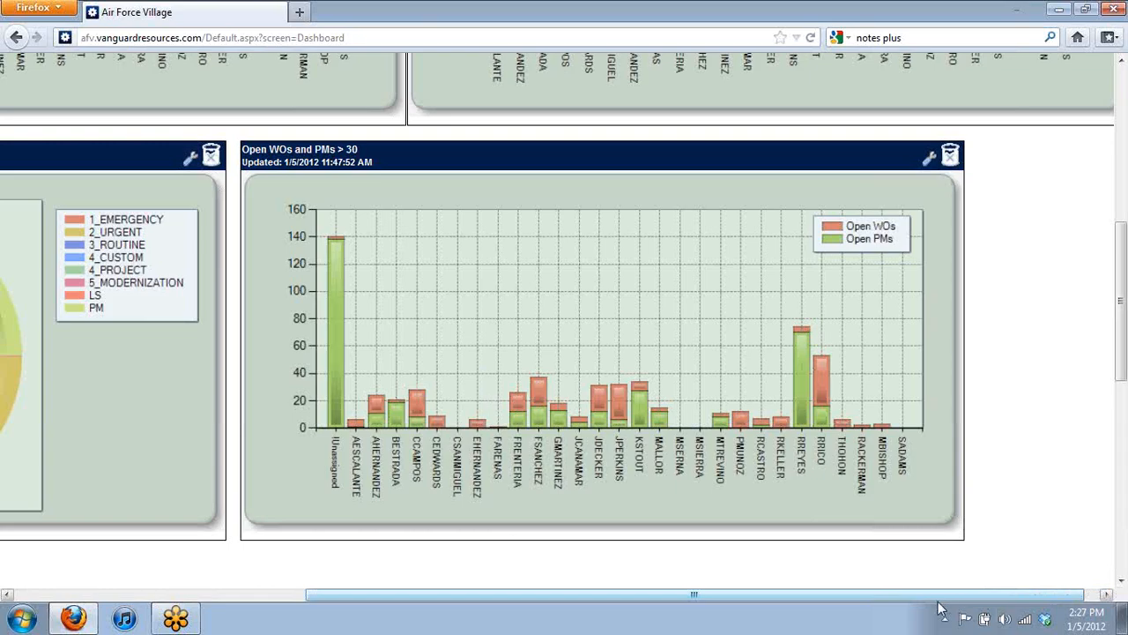
pyautogui.moveTo(725, 597); pyautogui.dragTo(370, 599)
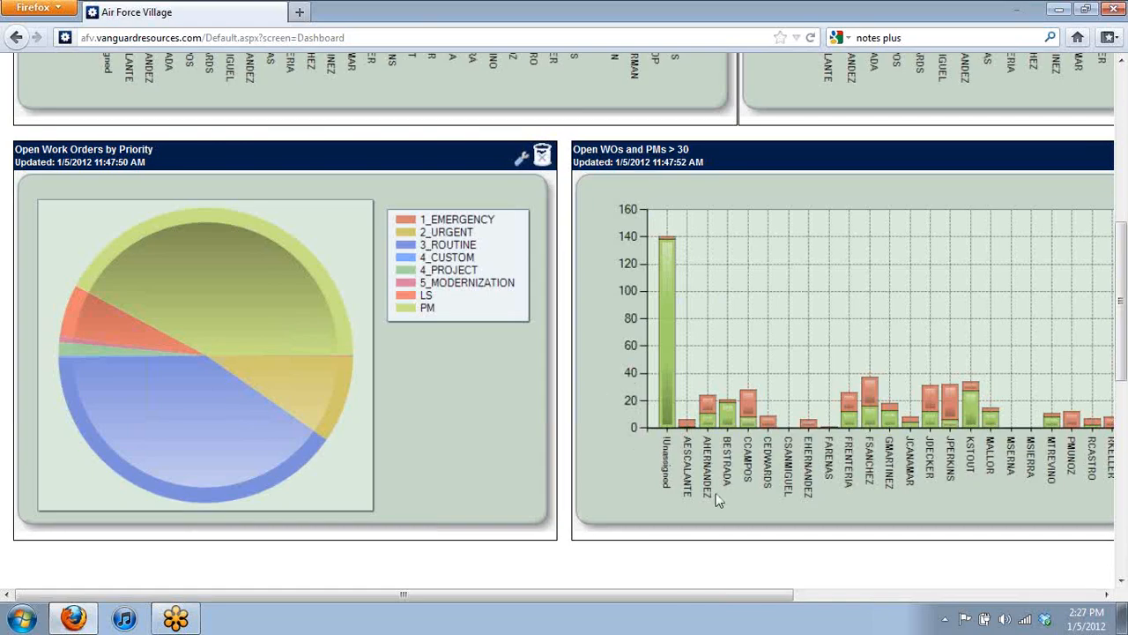
pyautogui.scroll(-5, 697, 496)
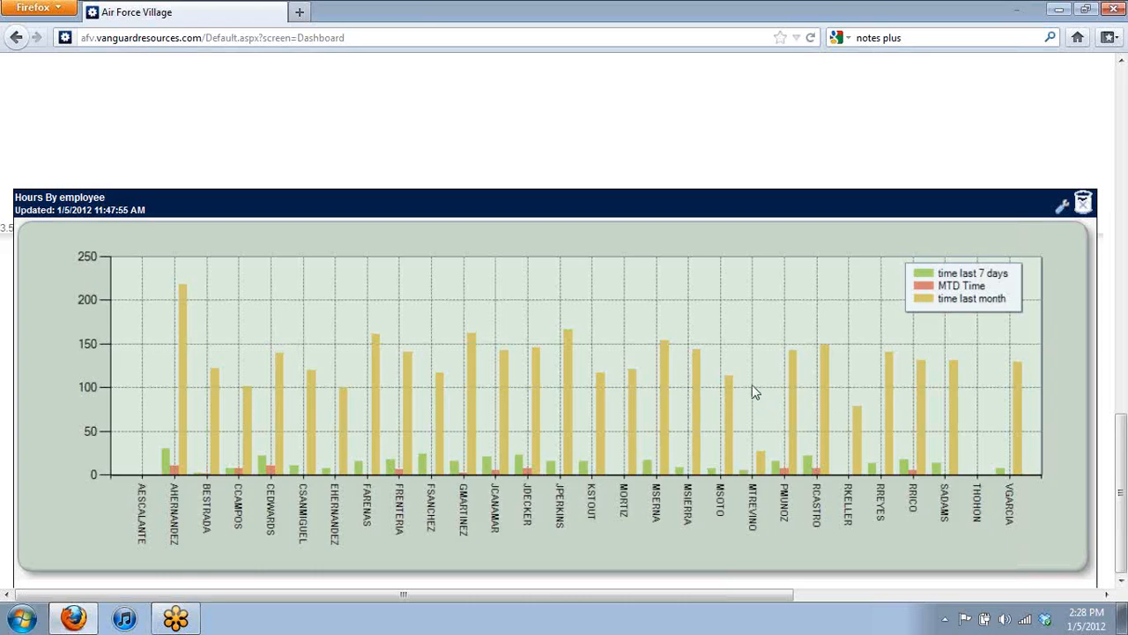
# Step: Scroll back up to the Open WOs and PMs AFV2 chart at the Dashboard's top
pyautogui.scroll(5, 751, 386)
pyautogui.scroll(3, 758, 384)
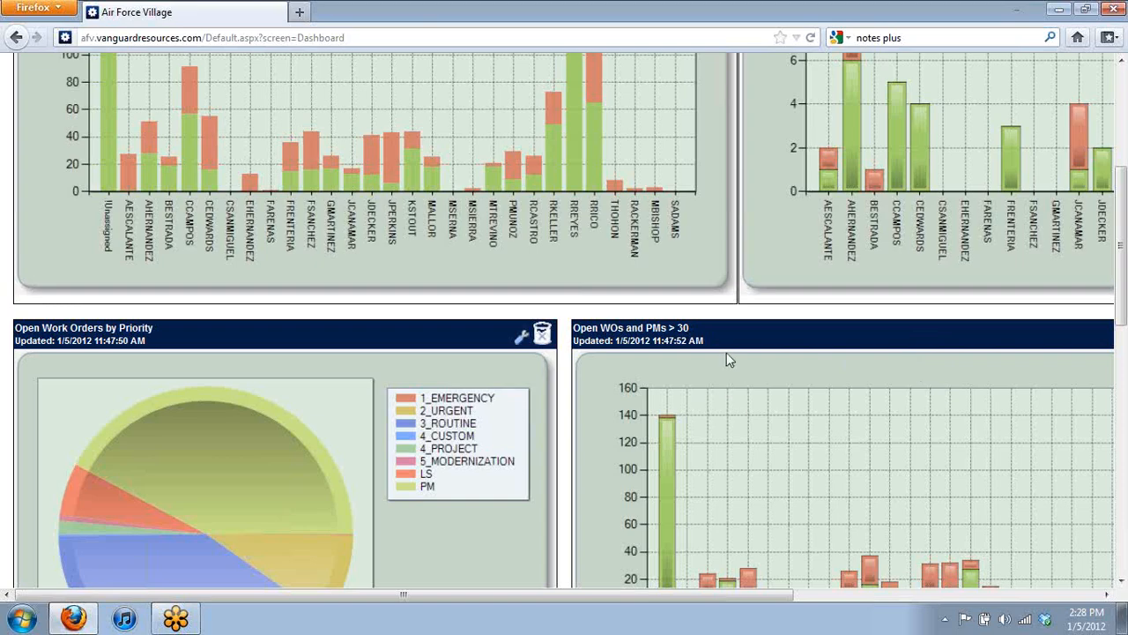
pyautogui.scroll(2, 728, 356)
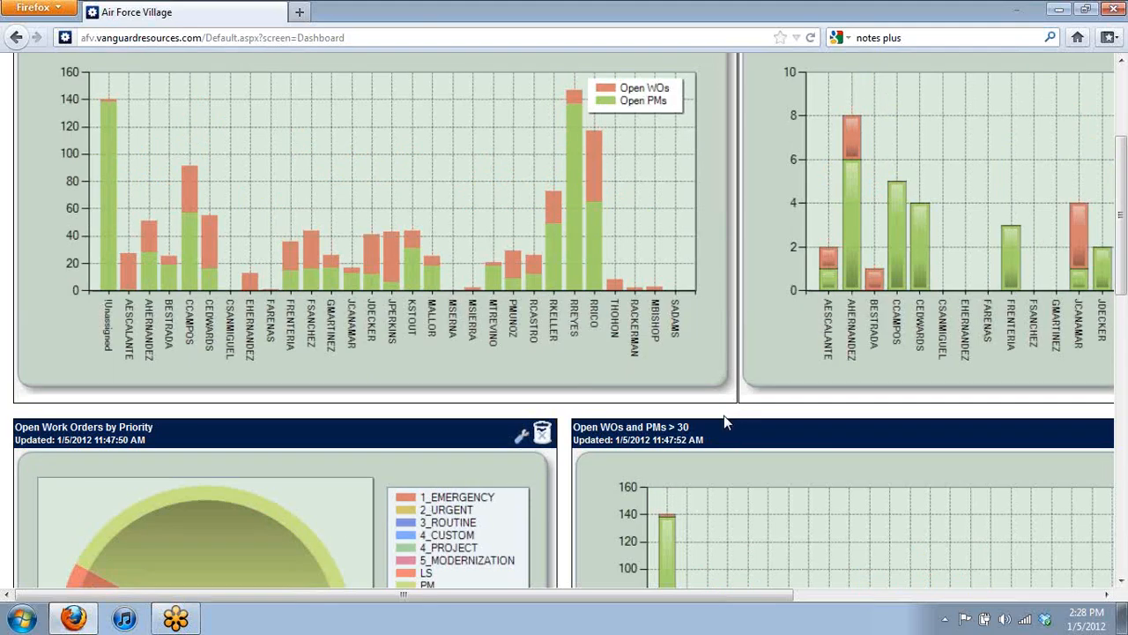
pyautogui.scroll(5, 724, 415)
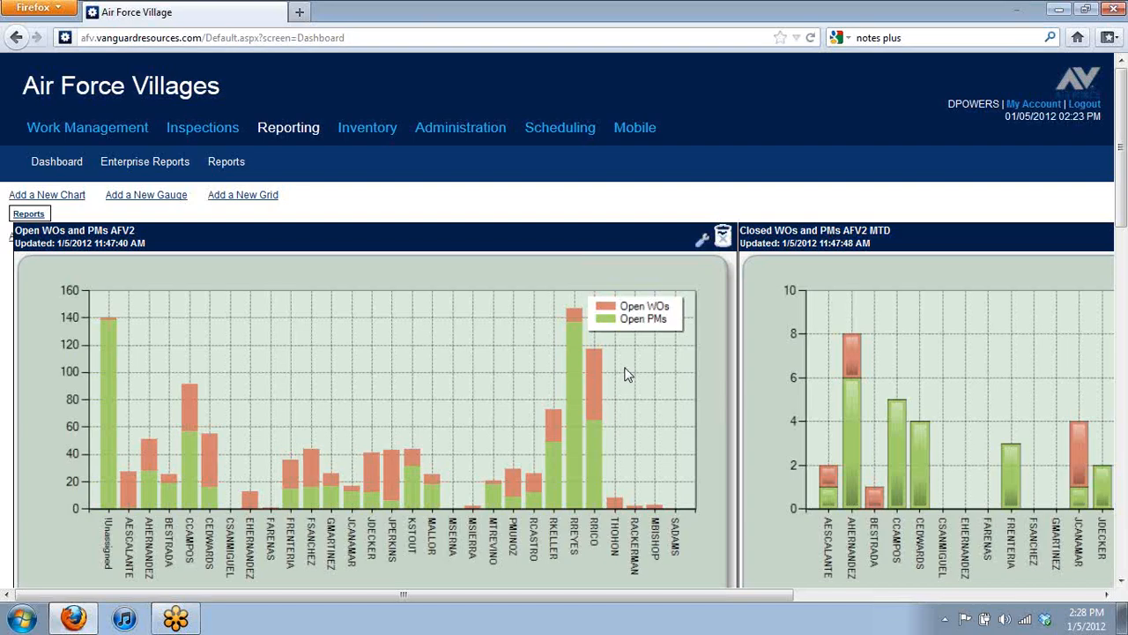
# Step: Create a work order: PLUMBING REPAIR, requester, location AFV-AFV1, priority 3_ROUTINE, work type REPAIR REQUEST
pyautogui.moveTo(44, 131)
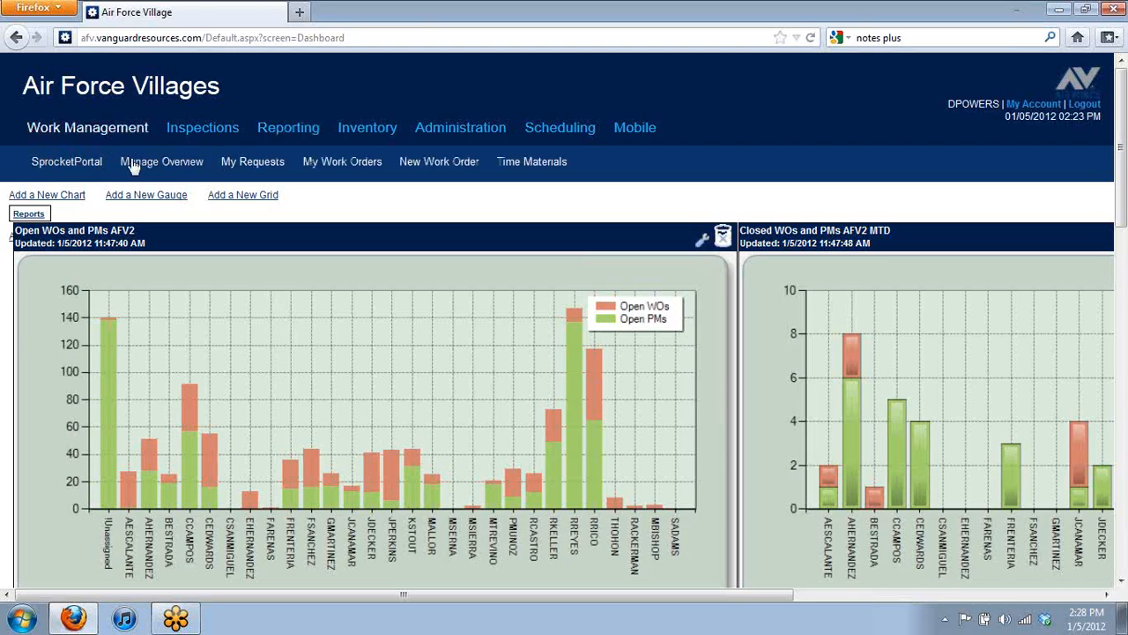
pyautogui.click(432, 166)
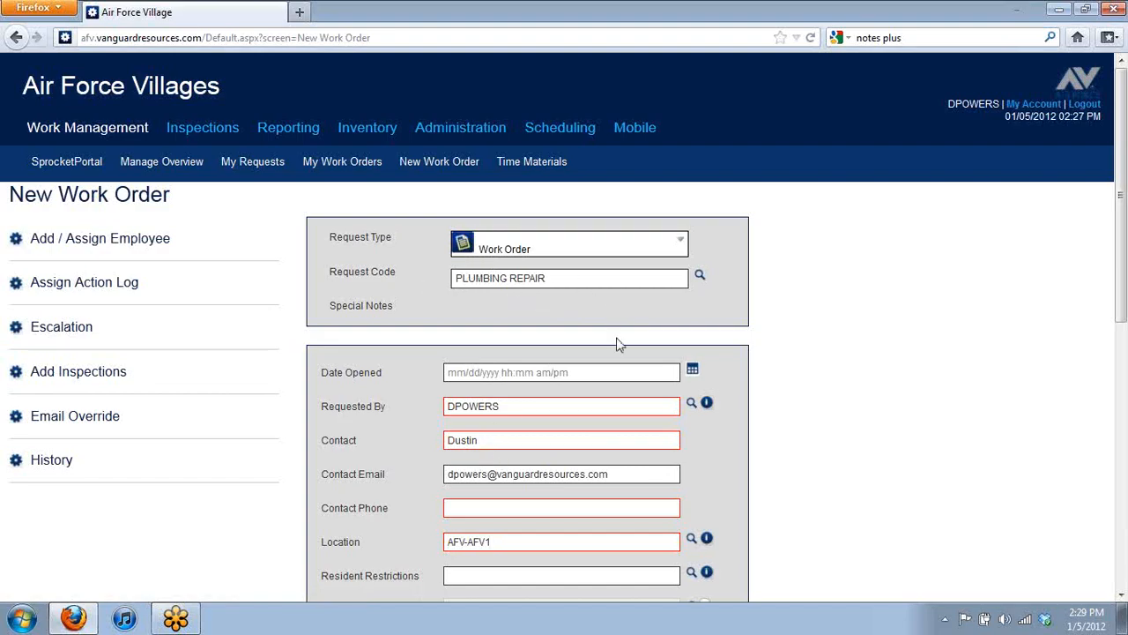
pyautogui.scroll(-2, 569, 523)
pyautogui.scroll(-2, 569, 523)
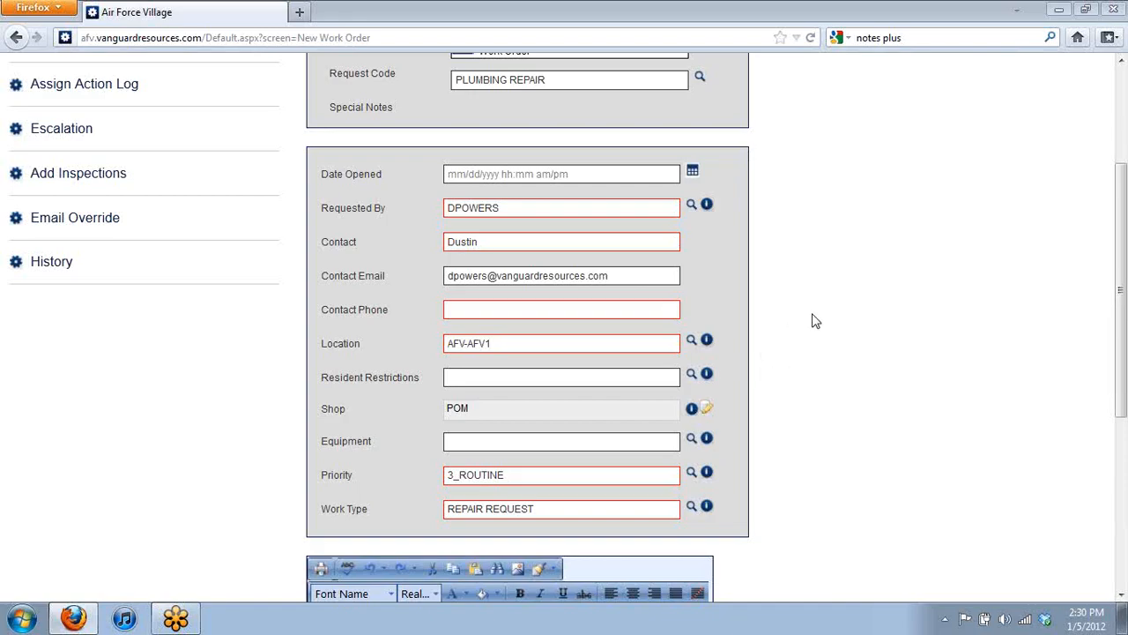
pyautogui.scroll(4, 814, 319)
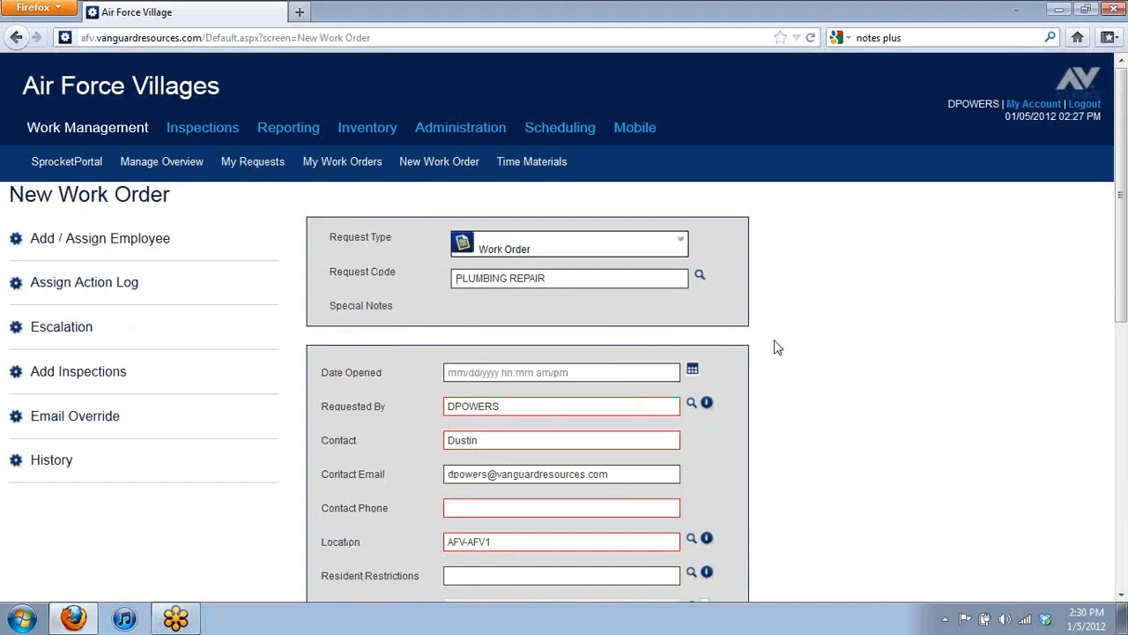